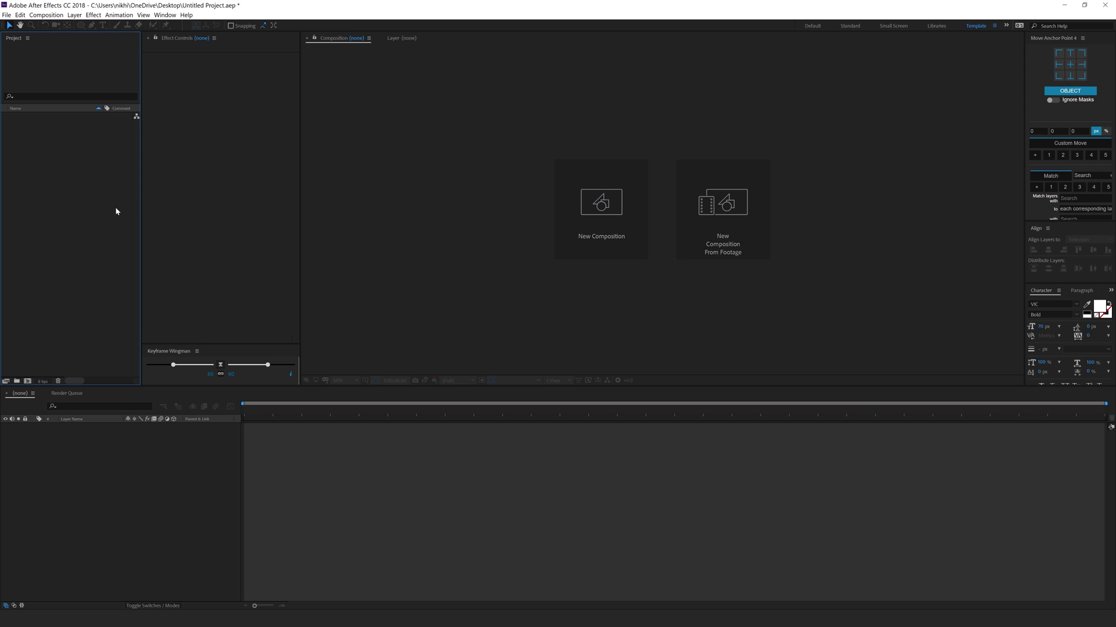
Step: Create a composition named Main and add a black solid named BG
{"action": "left_click", "coordinate": [602, 209]}
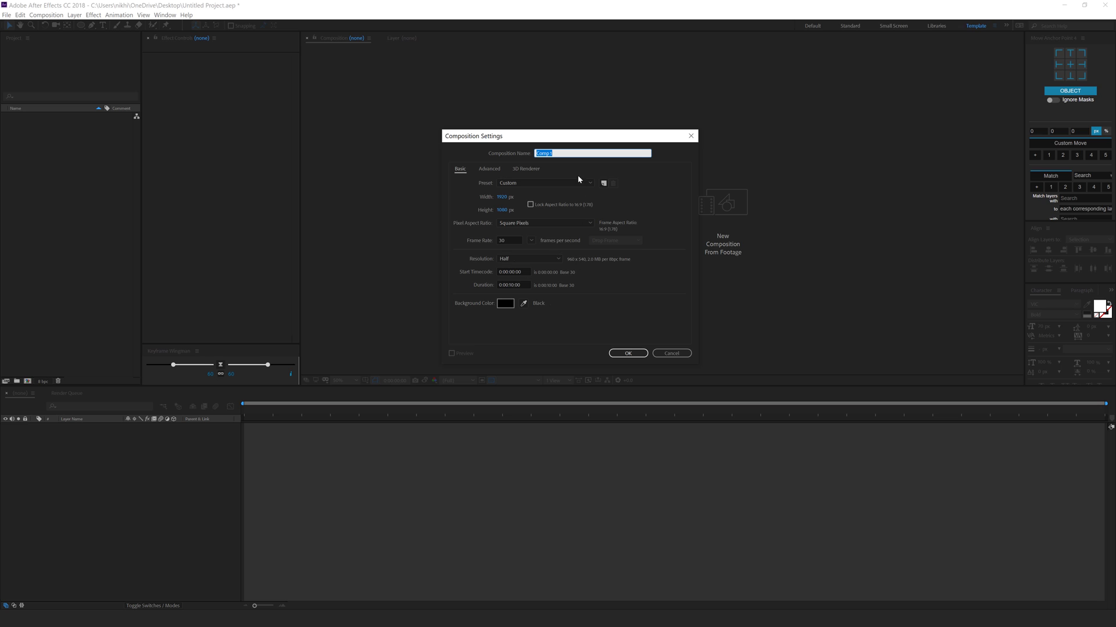
{"action": "type", "text": "Main"}
{"action": "left_click", "coordinate": [626, 348]}
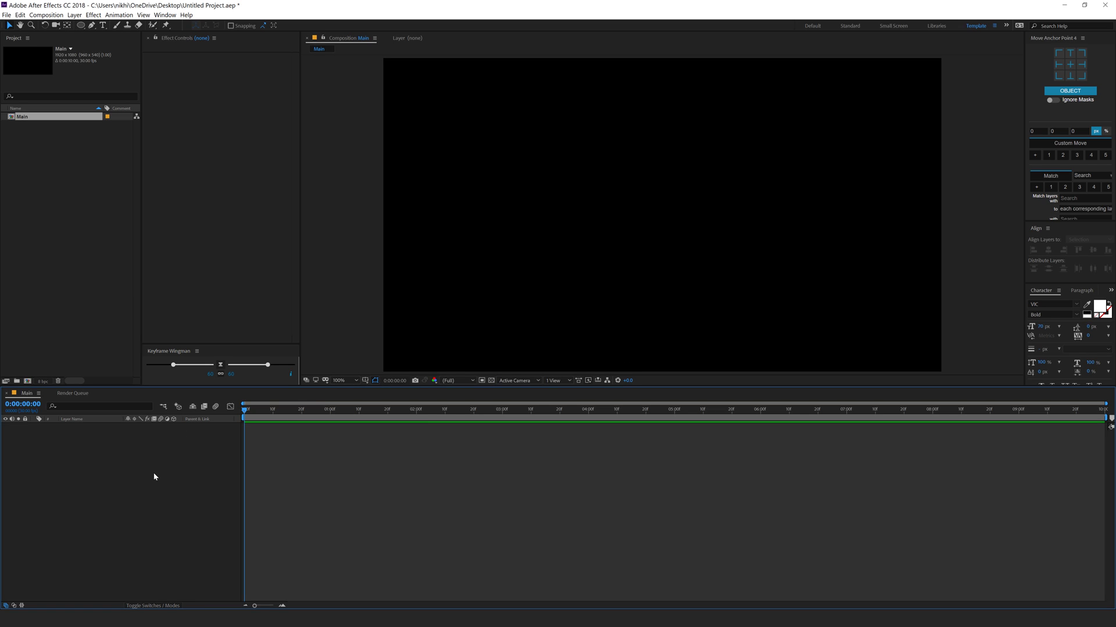
{"action": "key", "text": "ctrl+y"}
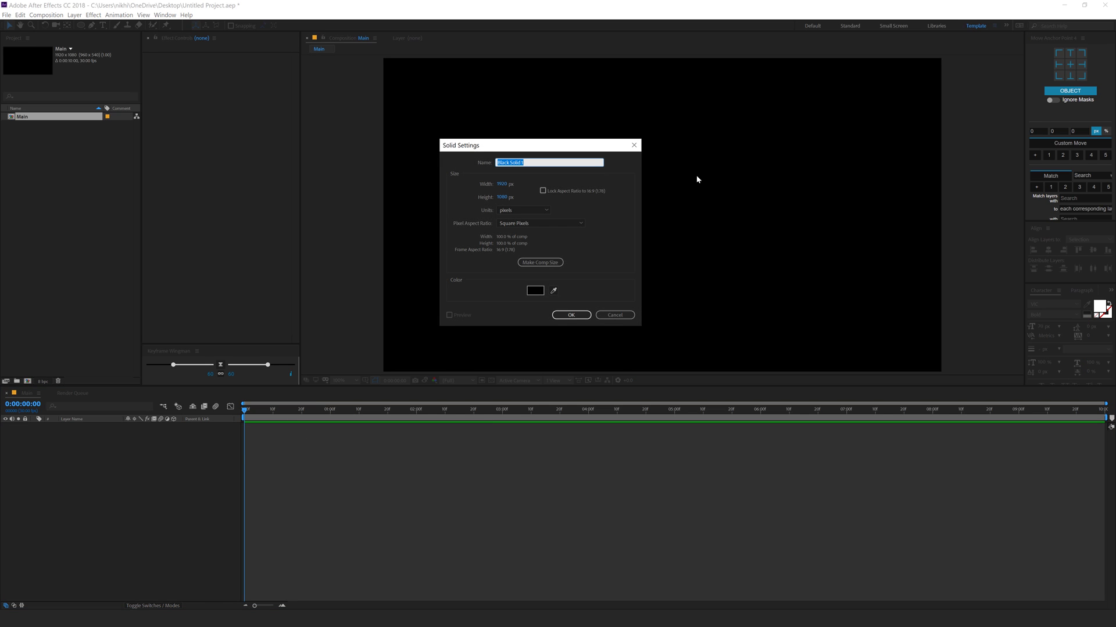
{"action": "type", "text": "BG"}
{"action": "left_click", "coordinate": [556, 315]}
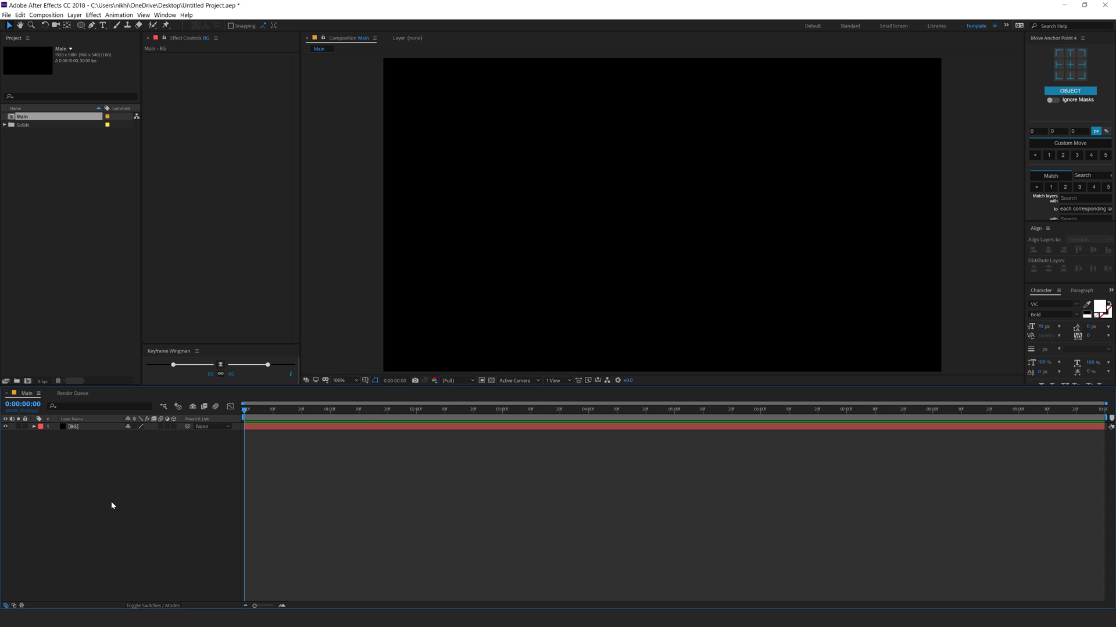
Step: Add a white #ffffff solid named Lines_01 above BG
{"action": "key", "text": "ctrl+y"}
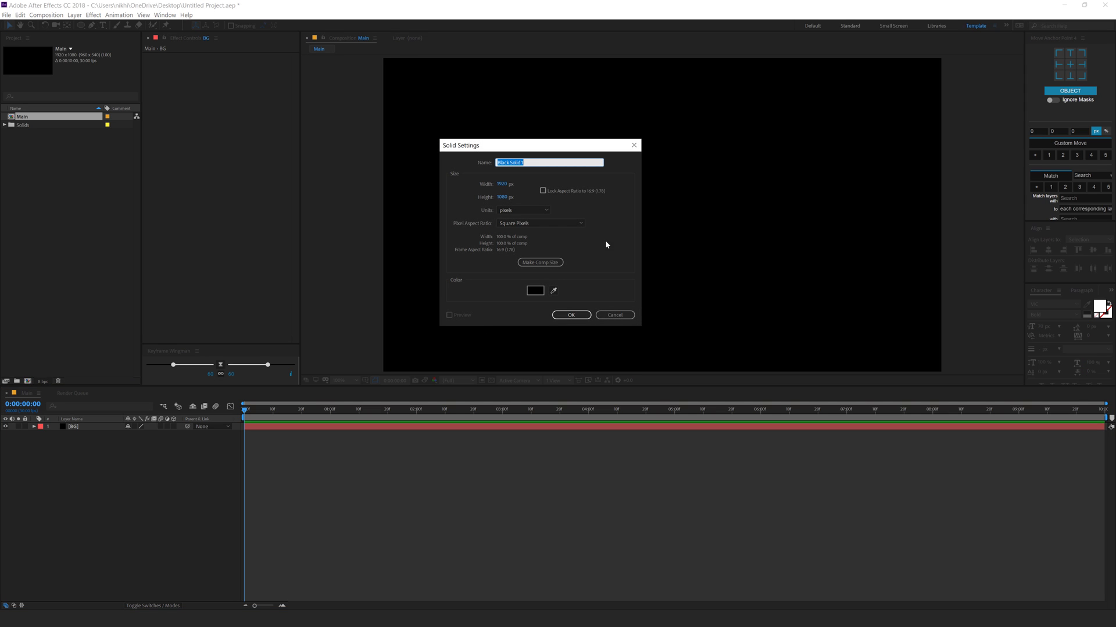
{"action": "left_click", "coordinate": [535, 291]}
{"action": "type", "text": "ffffff"}
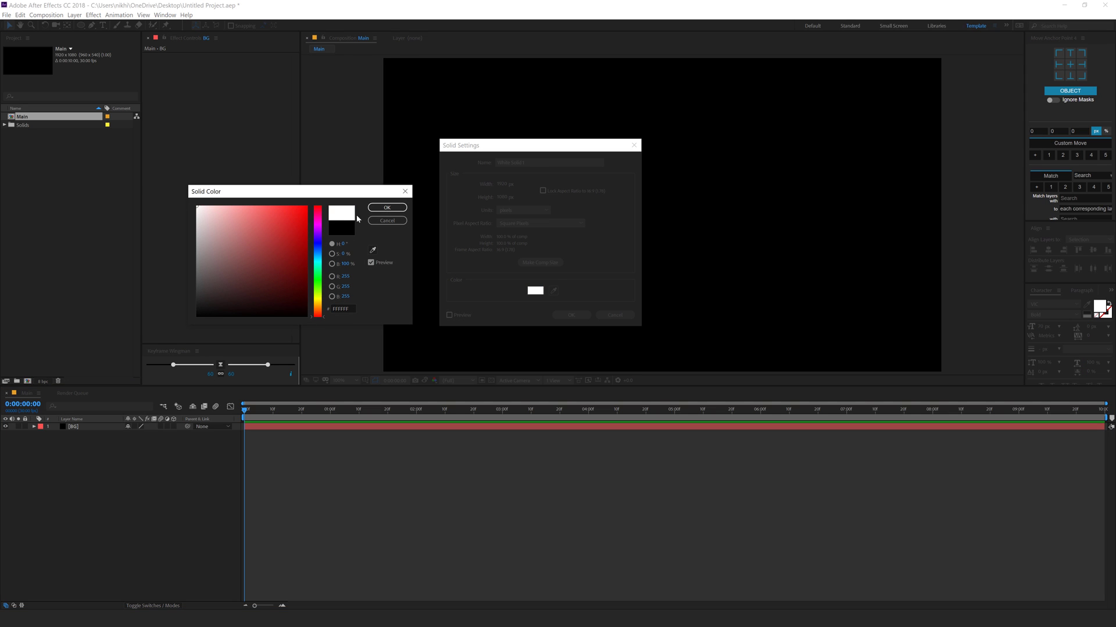
{"action": "left_click", "coordinate": [387, 207]}
{"action": "left_click", "coordinate": [531, 163]}
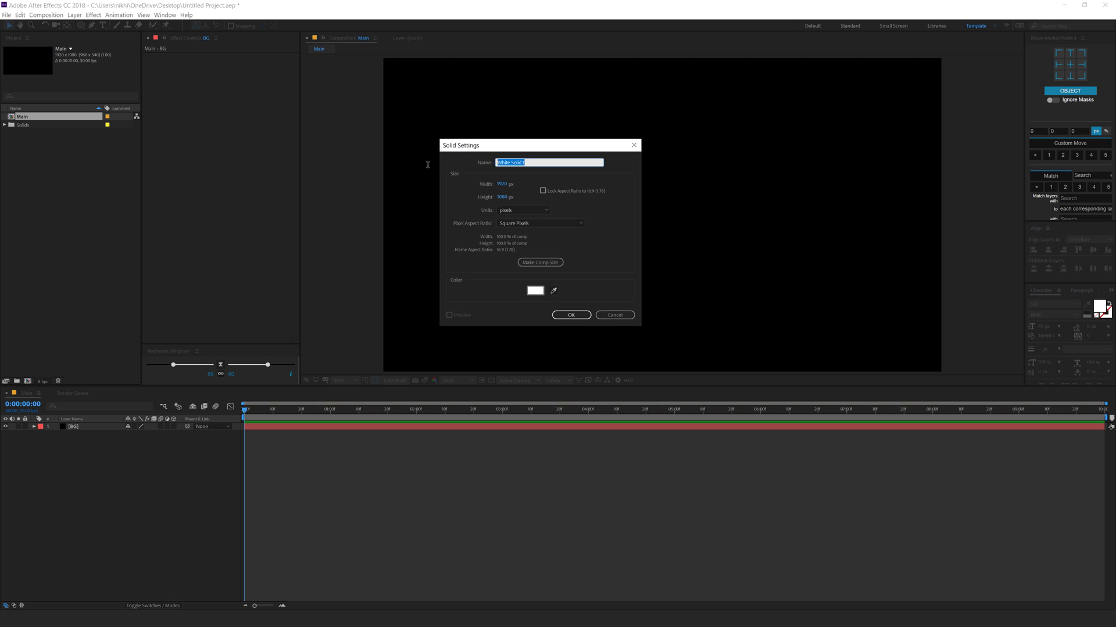
{"action": "type", "text": "Lines_01"}
{"action": "left_click", "coordinate": [571, 314]}
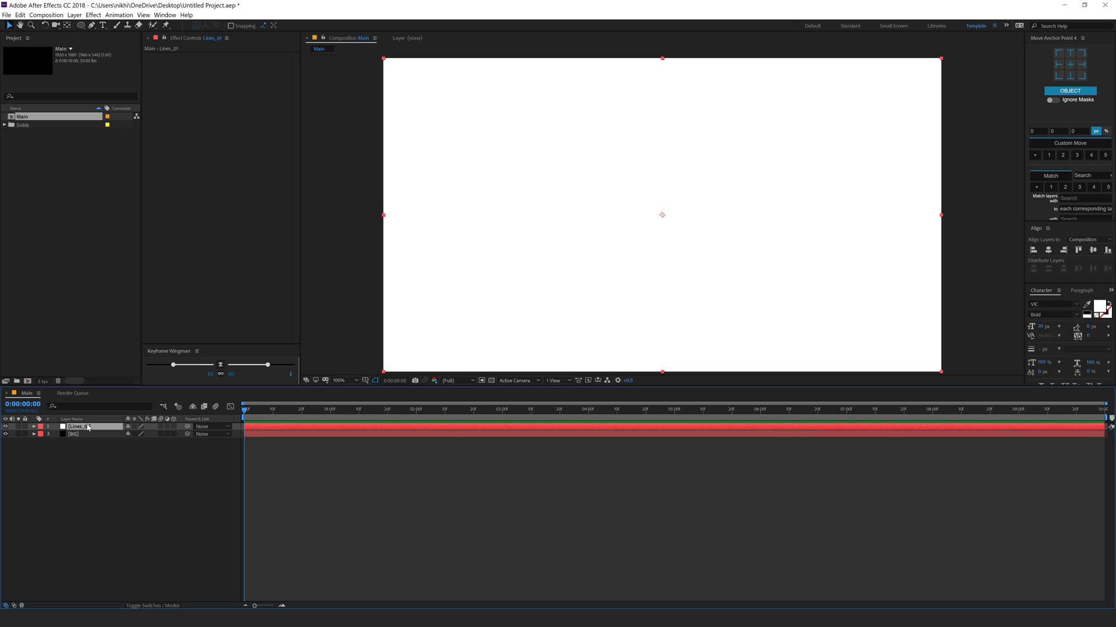
Step: Find 'cc star' in Effects & Presets and apply CC Star Burst to Lines_01
{"action": "key", "text": "ctrl+space"}
{"action": "type", "text": "cc s"}
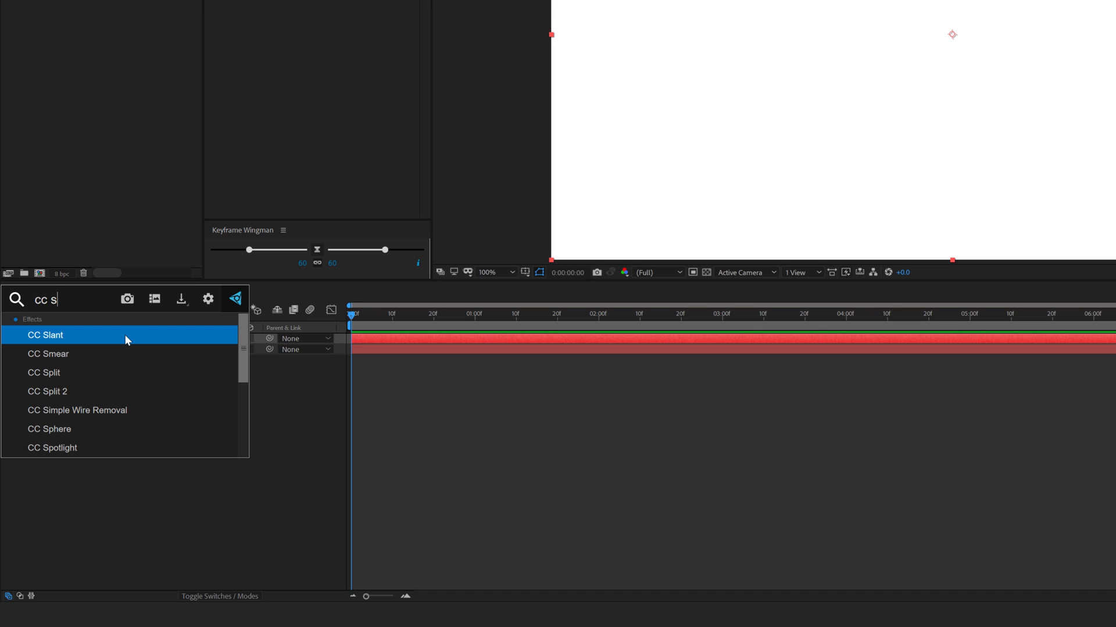
{"action": "left_click", "coordinate": [135, 533]}
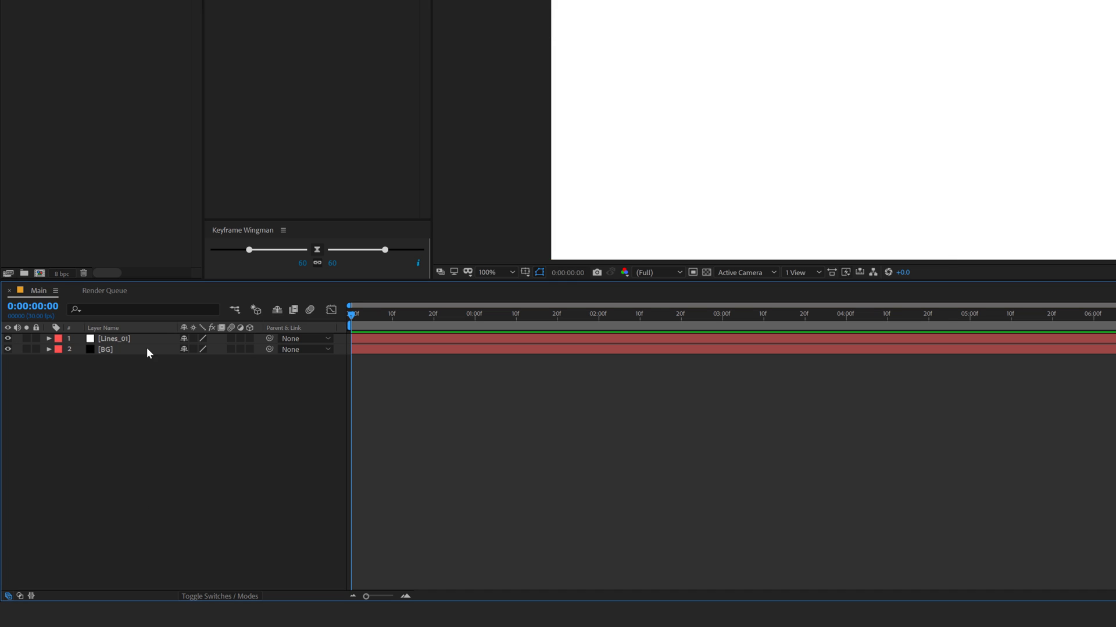
{"action": "left_click", "coordinate": [137, 340]}
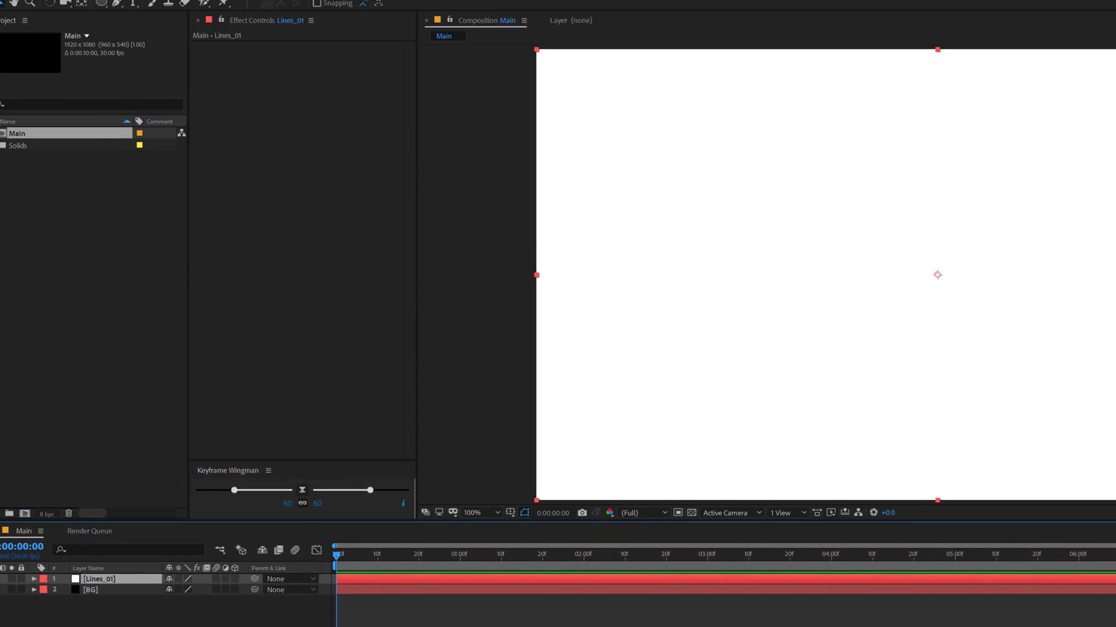
{"action": "left_click", "coordinate": [220, 21]}
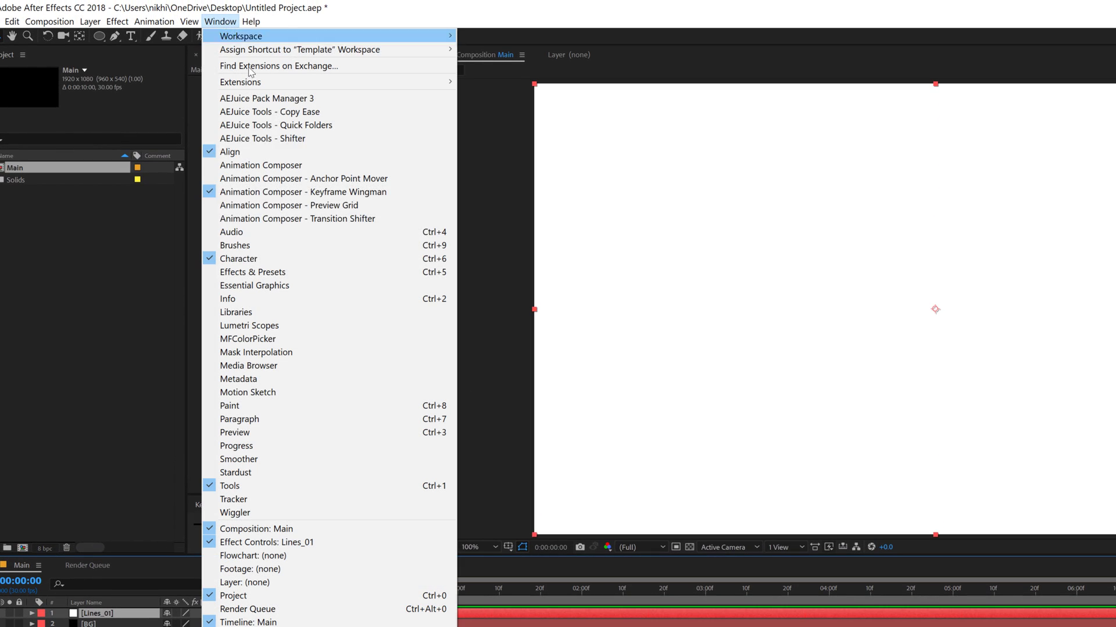
{"action": "left_click", "coordinate": [273, 273]}
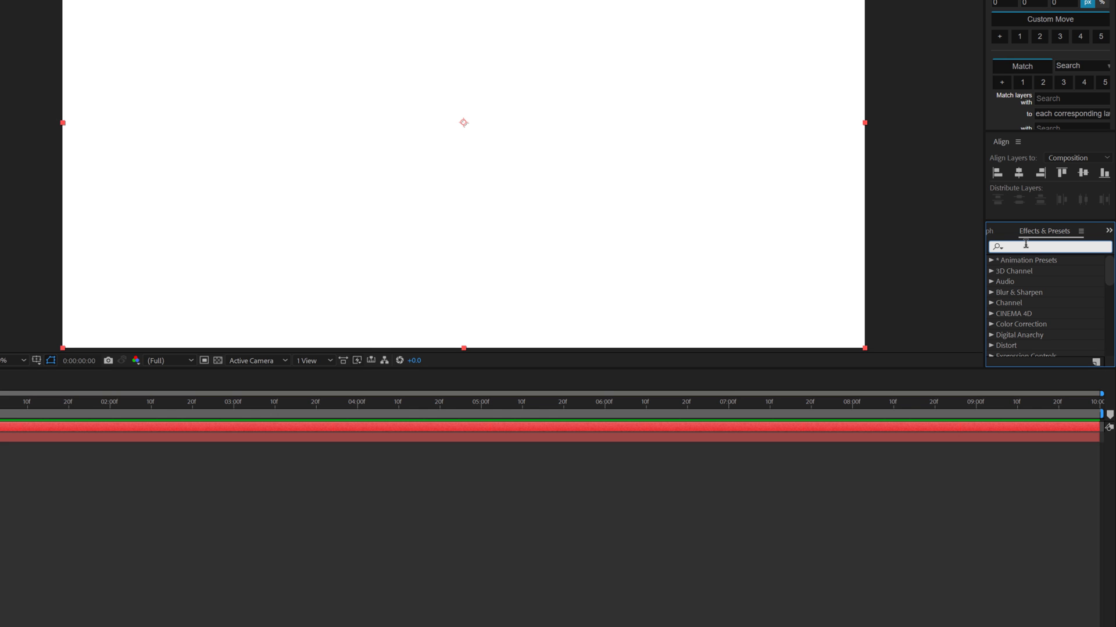
{"action": "type", "text": "cc"}
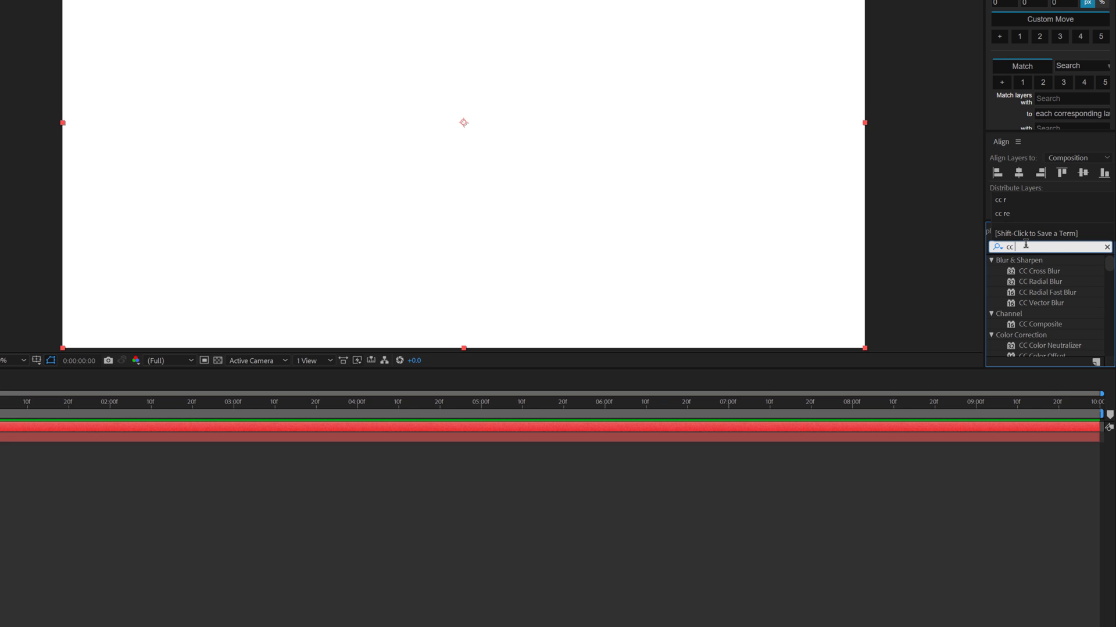
{"action": "type", "text": " star"}
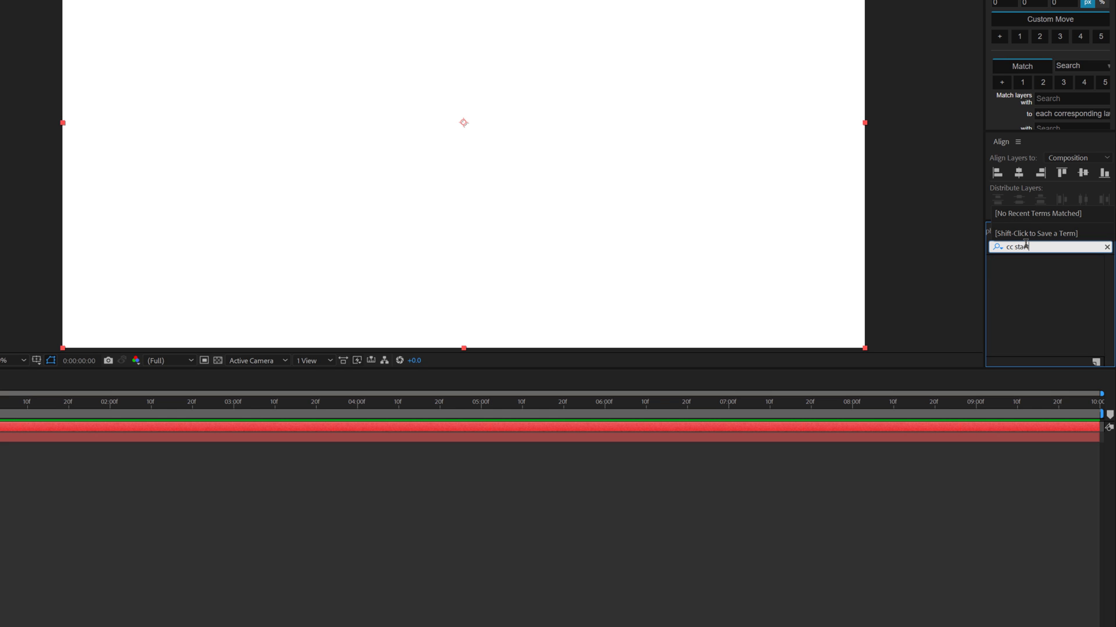
{"action": "double_click", "coordinate": [1045, 270]}
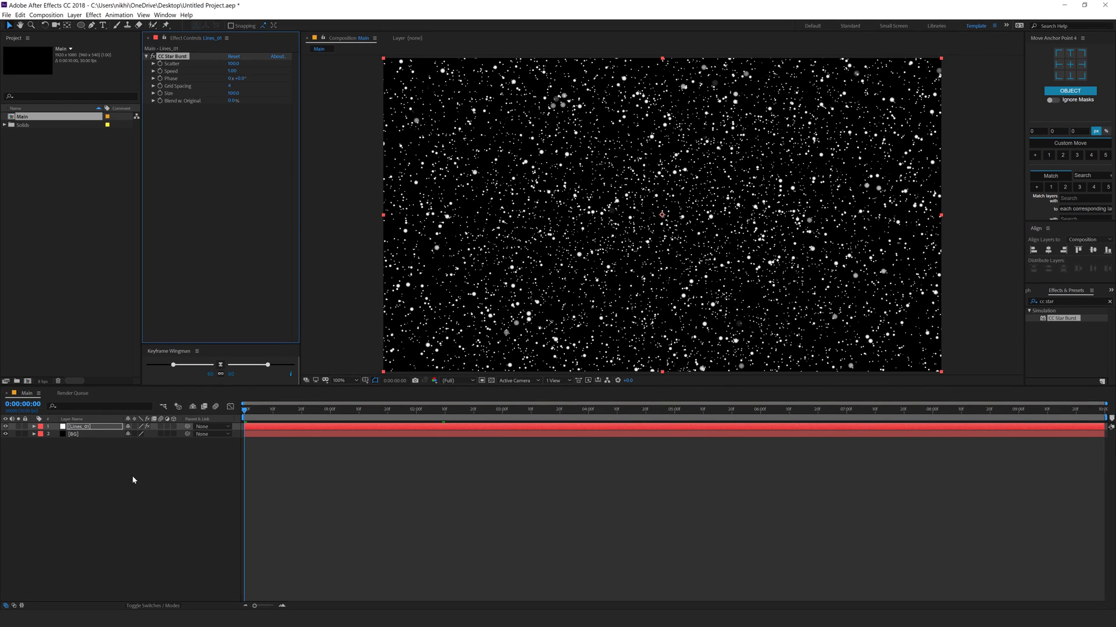
Step: Close the Effects & Presets panel, reselect Lines_01 and preview to about one second
{"action": "left_click", "coordinate": [133, 480]}
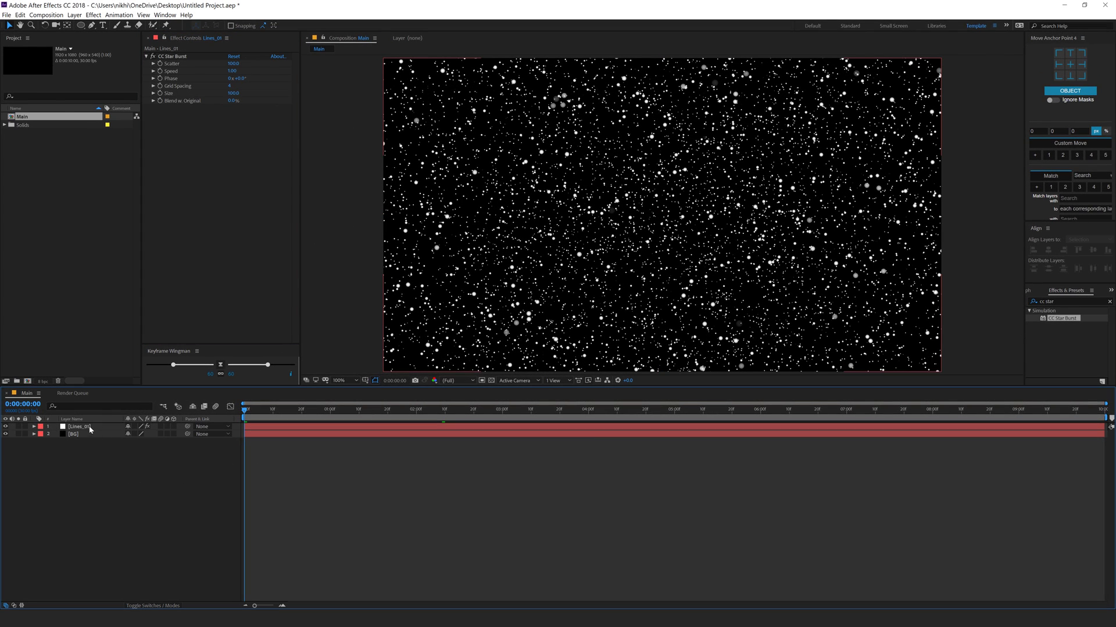
{"action": "left_click", "coordinate": [89, 428]}
{"action": "key", "text": "ctrl+space"}
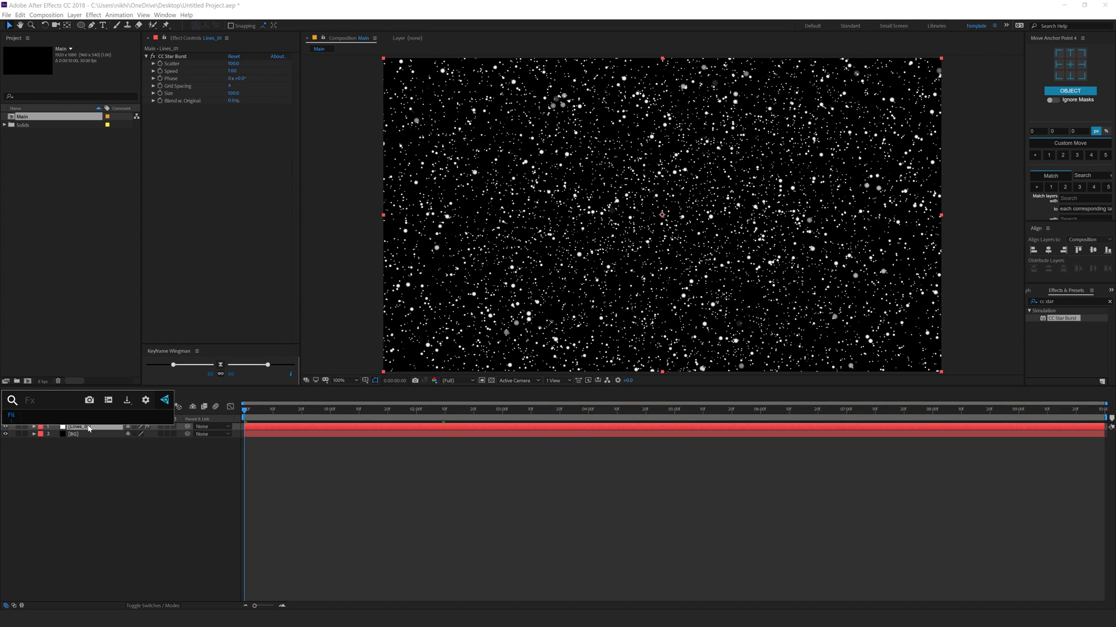
{"action": "type", "text": "cc"}
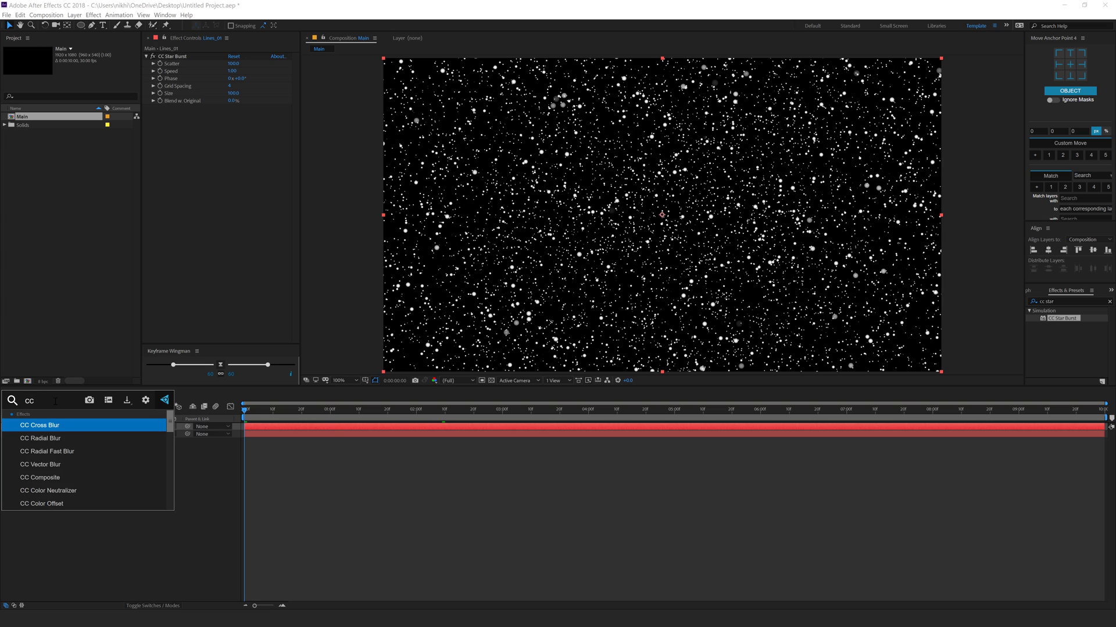
{"action": "left_click", "coordinate": [207, 467]}
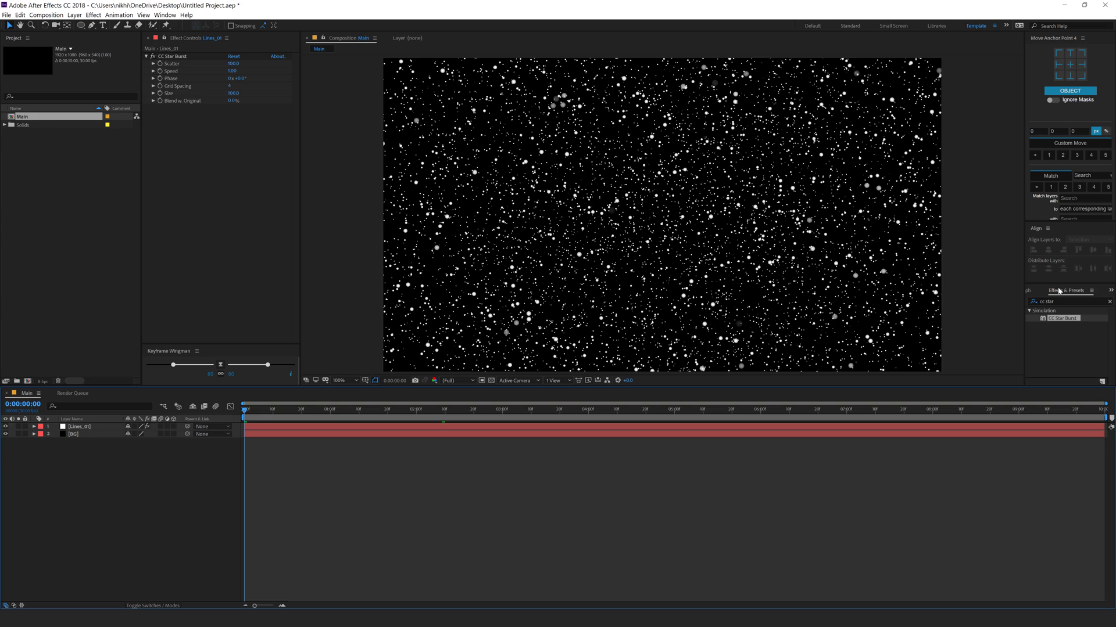
{"action": "left_click", "coordinate": [1092, 291]}
{"action": "left_click", "coordinate": [1068, 295]}
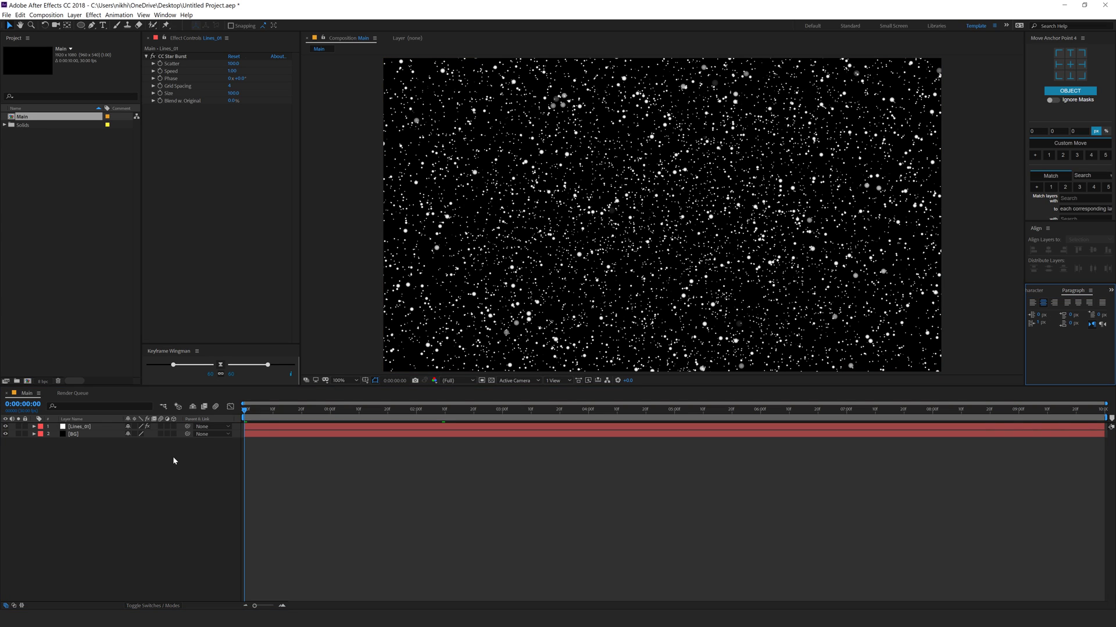
{"action": "left_click", "coordinate": [97, 435]}
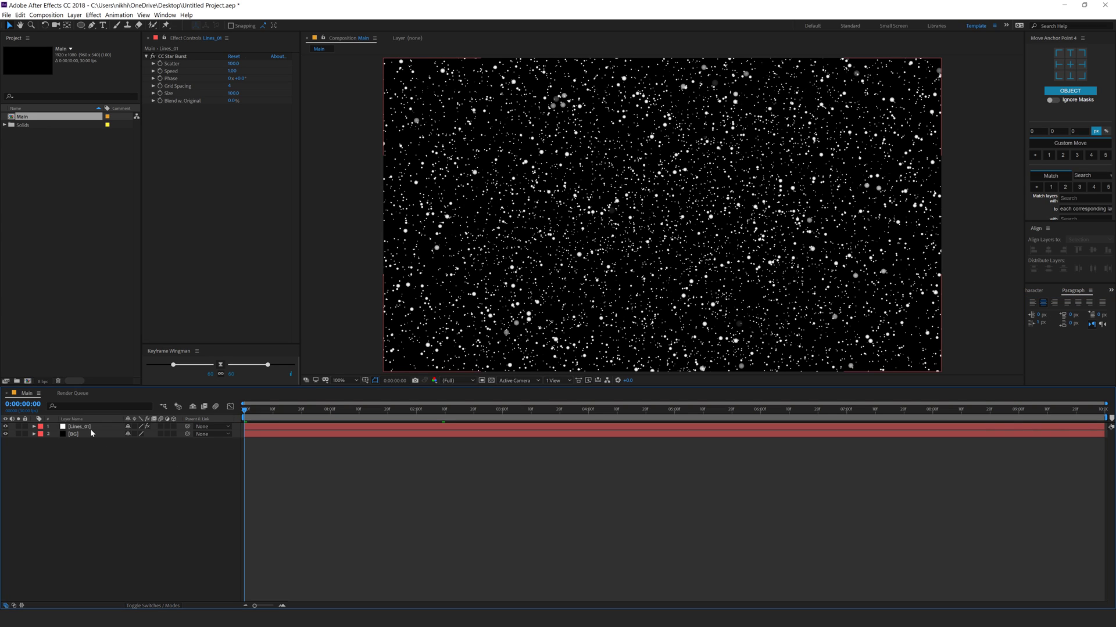
{"action": "left_click", "coordinate": [90, 430]}
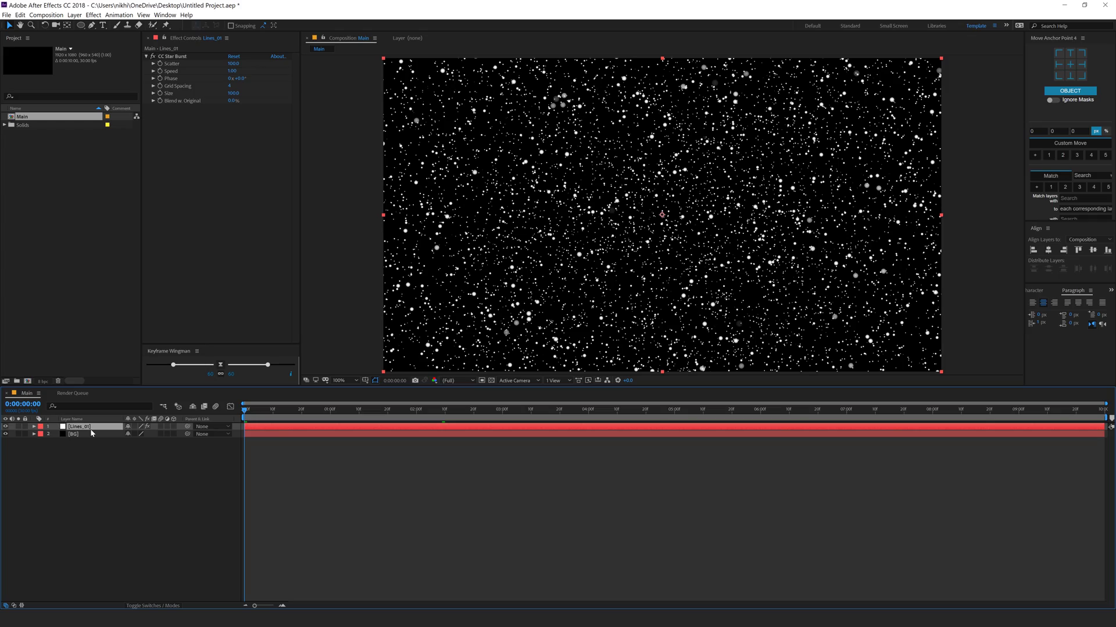
{"action": "key", "text": "space"}
{"action": "left_click_drag", "start_coordinate": [378, 417], "coordinate": [354, 389]}
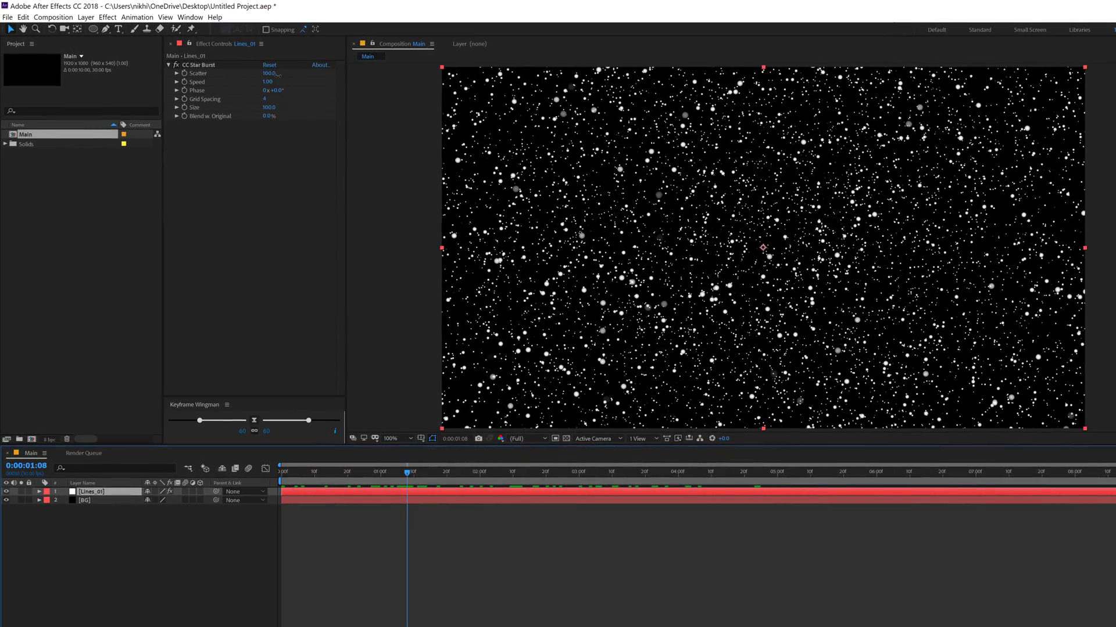
Step: Set CC Star Burst Scatter 155, Phase 152°, Grid Spacing 25 and Size 30
{"action": "left_click_drag", "start_coordinate": [279, 74], "coordinate": [302, 78]}
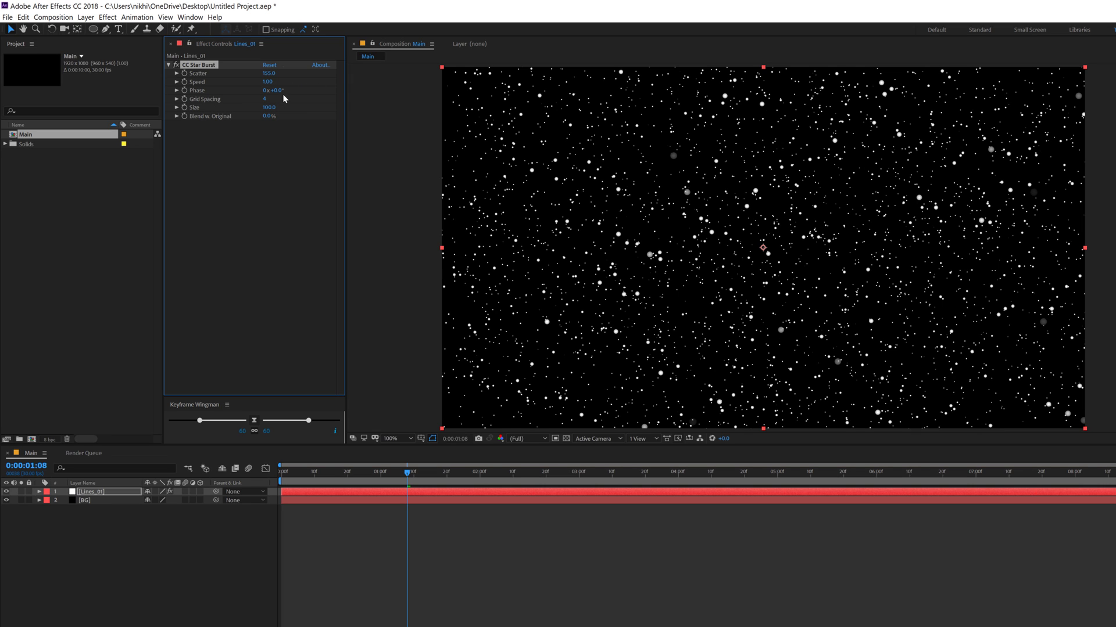
{"action": "left_click_drag", "start_coordinate": [273, 91], "coordinate": [363, 94]}
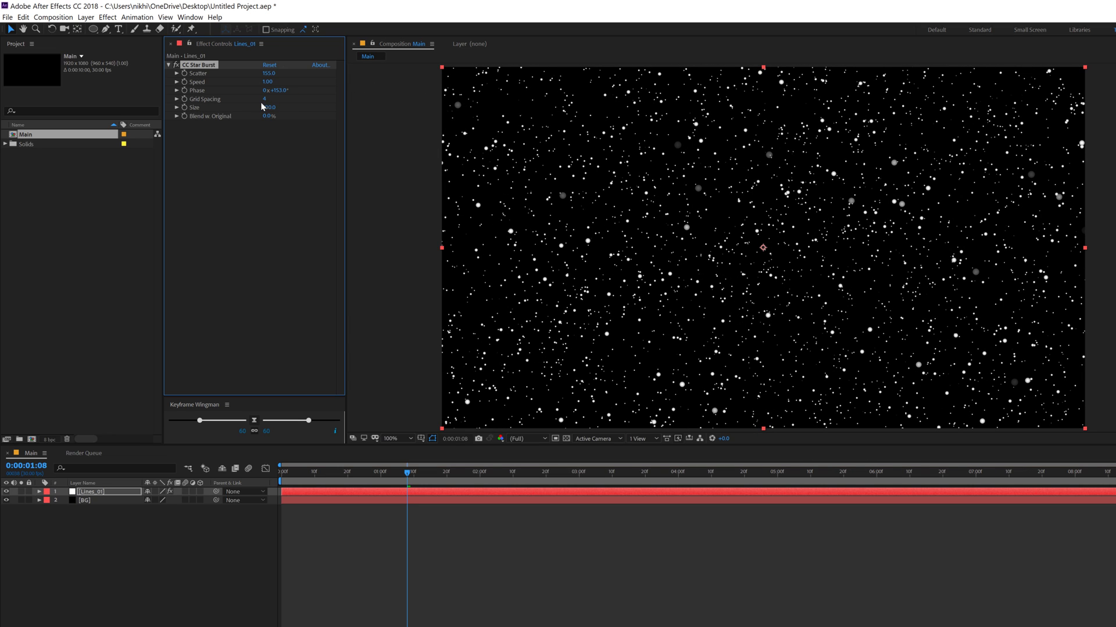
{"action": "left_click_drag", "start_coordinate": [265, 99], "coordinate": [282, 100]}
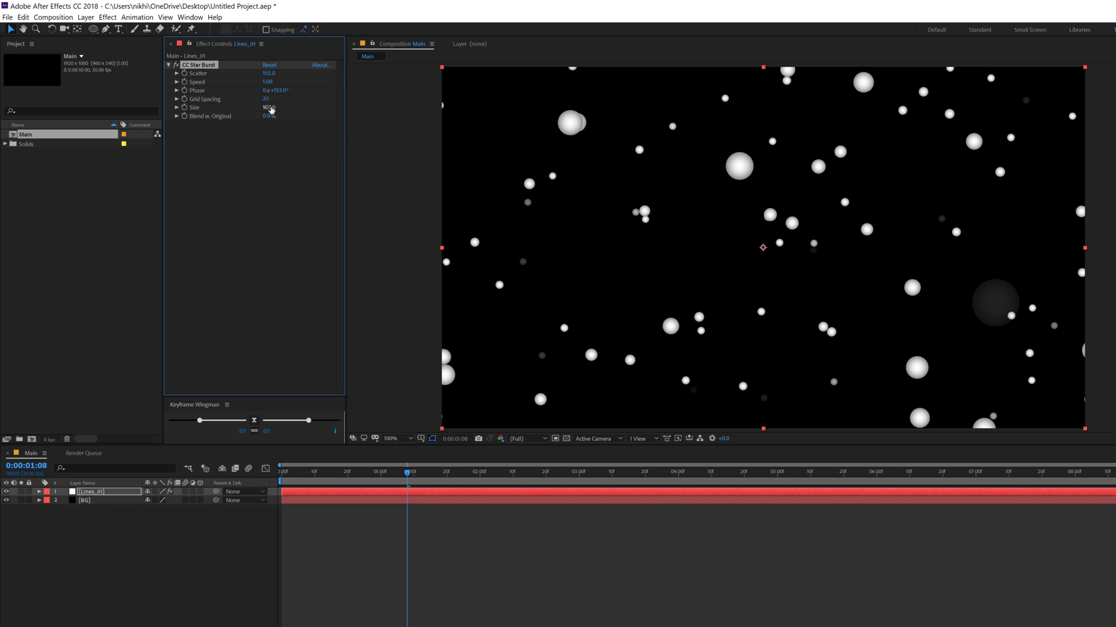
{"action": "left_click", "coordinate": [270, 108]}
{"action": "type", "text": "30"}
{"action": "left_click", "coordinate": [317, 168]}
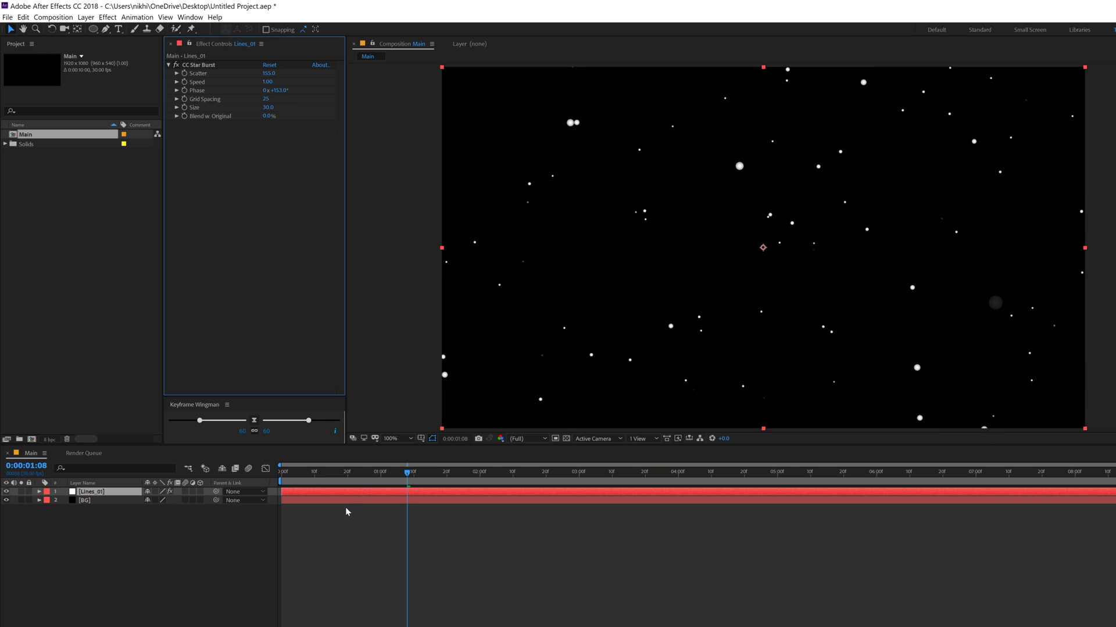
{"action": "left_click_drag", "start_coordinate": [344, 479], "coordinate": [397, 472]}
Step: Add a Fill effect that tints the stars pink FF0048
{"action": "key", "text": "ctrl+space"}
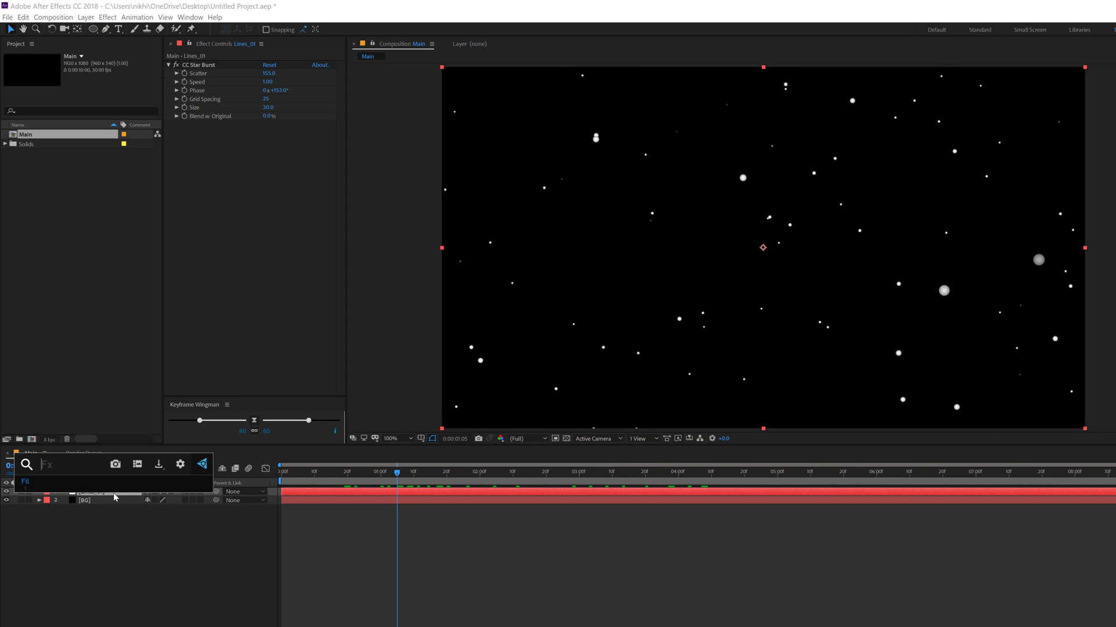
{"action": "type", "text": "fill"}
{"action": "key", "text": "Return"}
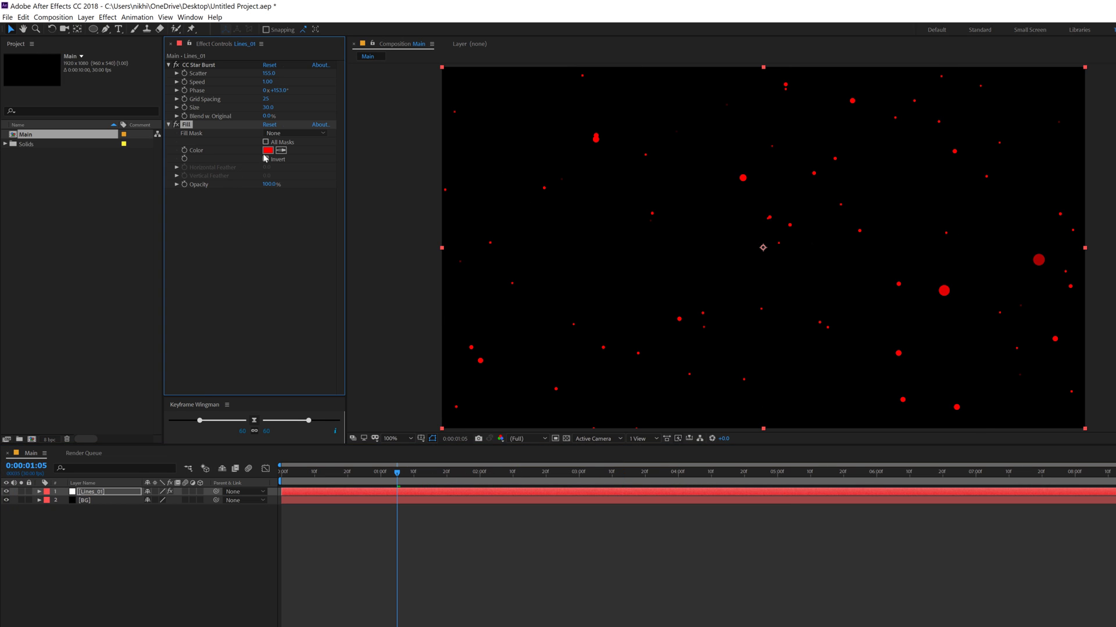
{"action": "left_click", "coordinate": [267, 151]}
{"action": "left_click", "coordinate": [370, 244]}
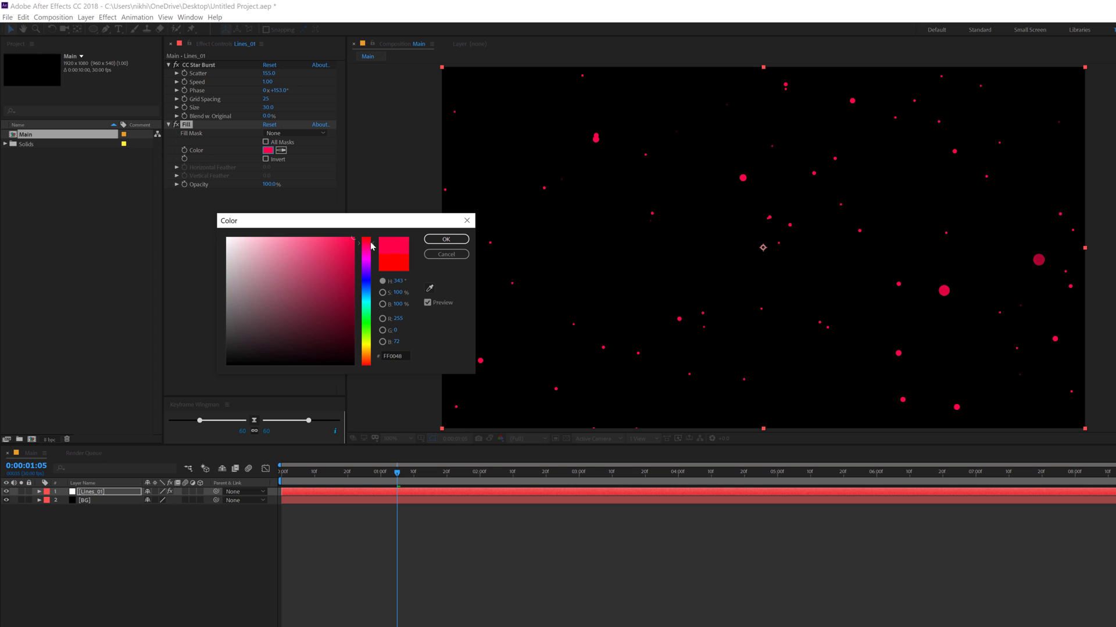
{"action": "left_click", "coordinate": [446, 239]}
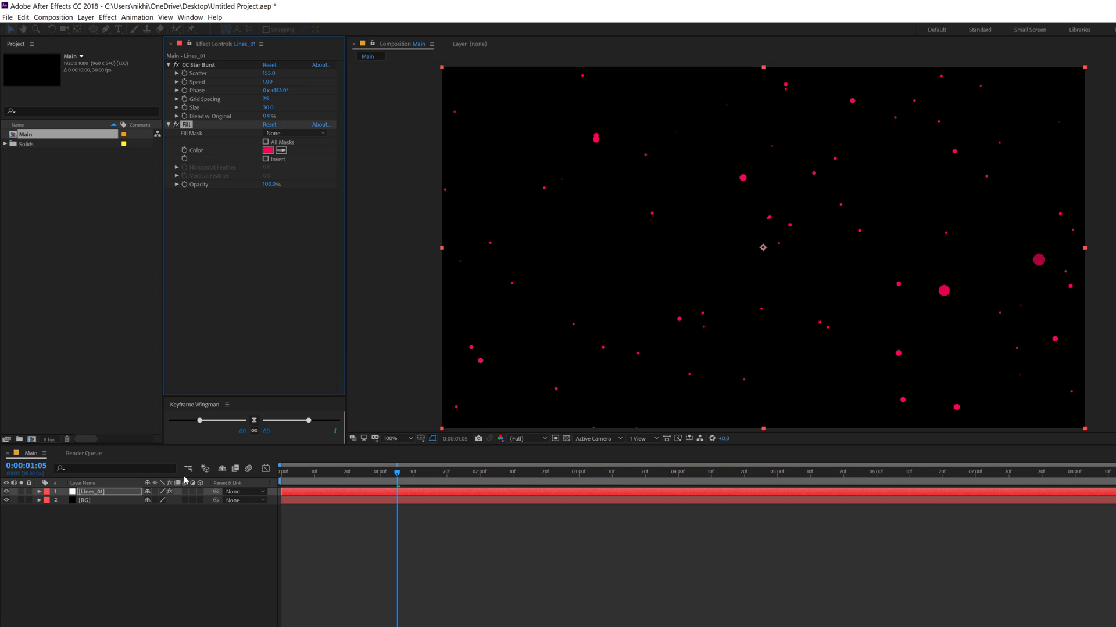
Step: Reselect Lines_01 and search 'cc li' in the quick effect search
{"action": "left_click", "coordinate": [99, 491]}
{"action": "key", "text": "ctrl+space"}
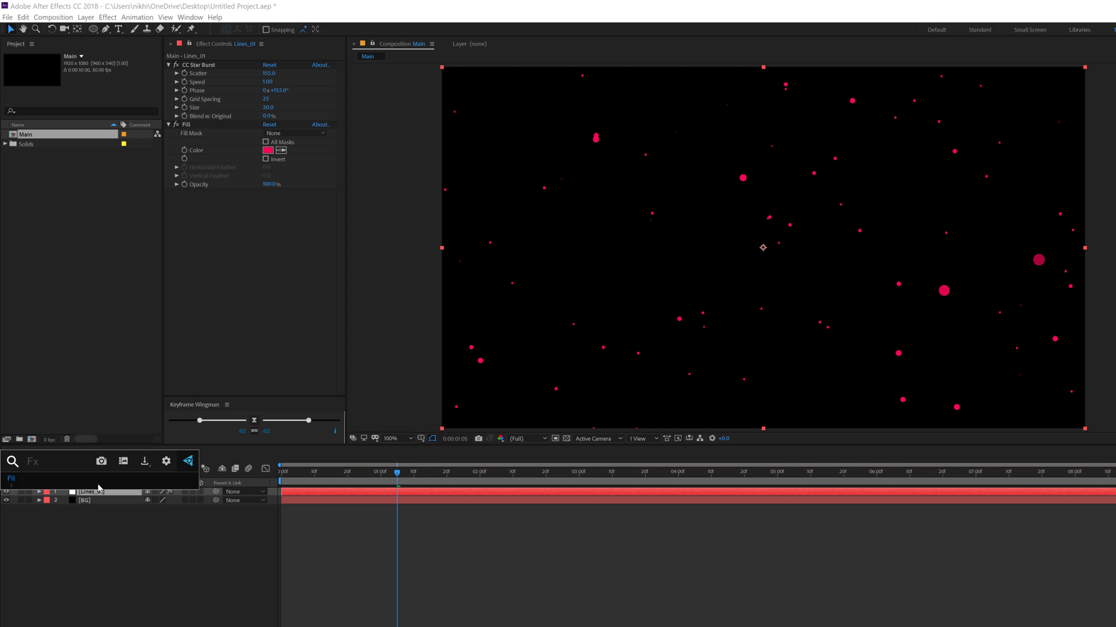
{"action": "type", "text": "cc li"}
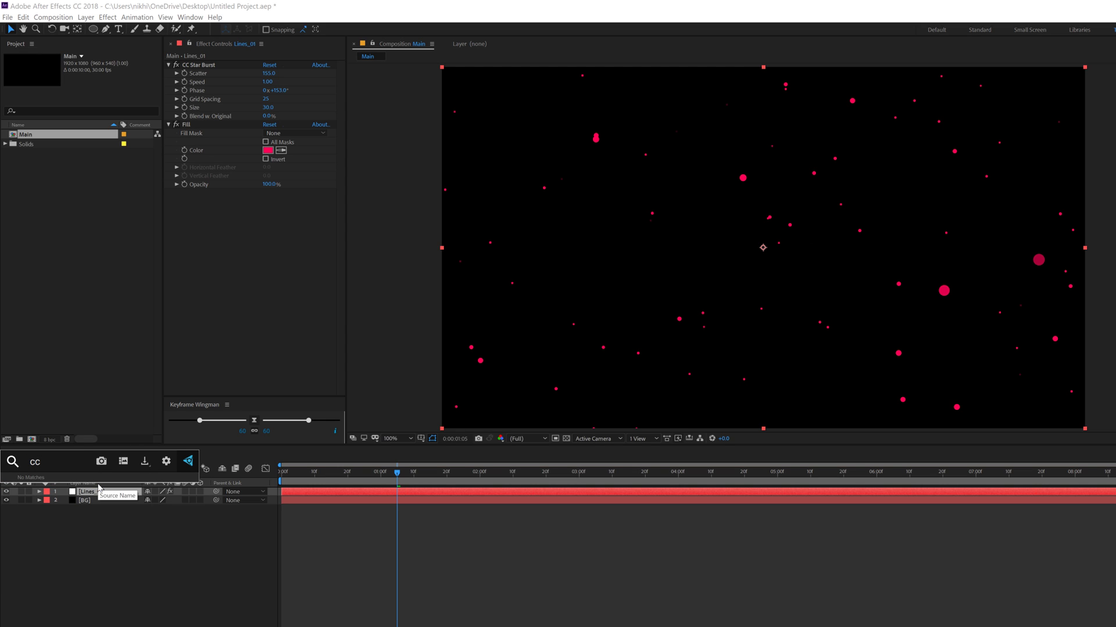
Step: Apply CC Light Burst 2.5 with Ray Length -100, keeping Burst on Fade
{"action": "left_click", "coordinate": [87, 484]}
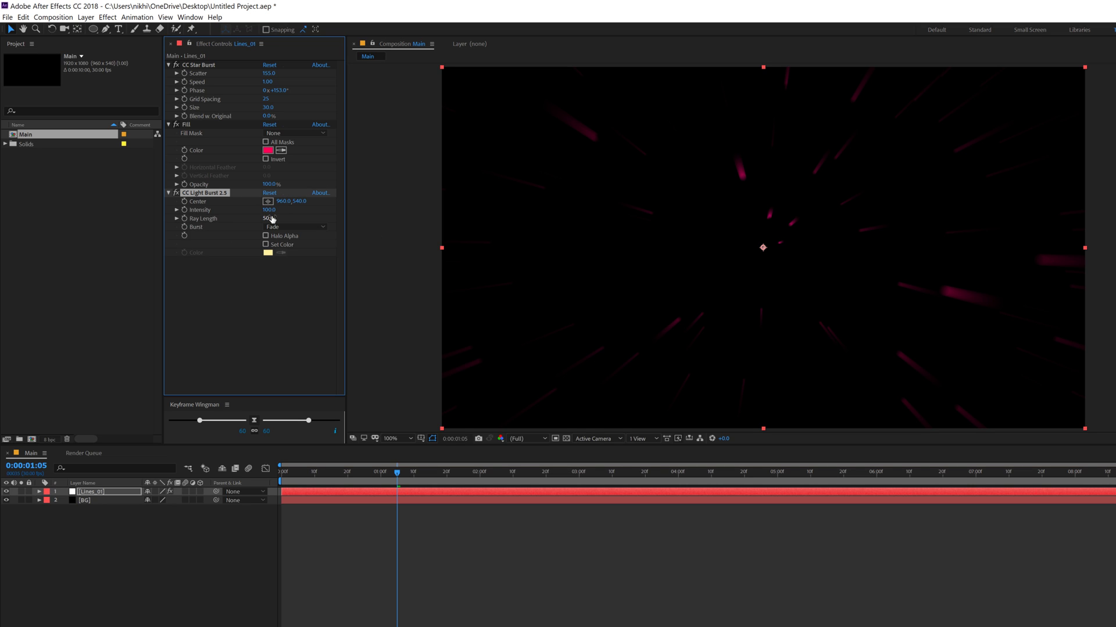
{"action": "left_click_drag", "start_coordinate": [272, 219], "coordinate": [172, 225]}
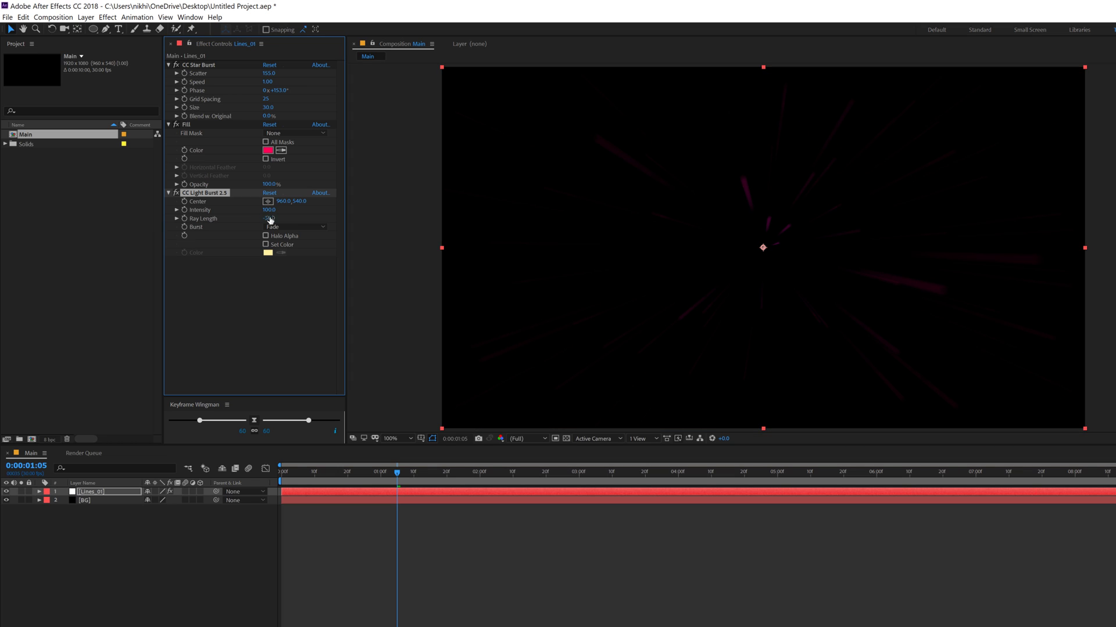
{"action": "left_click", "coordinate": [269, 219]}
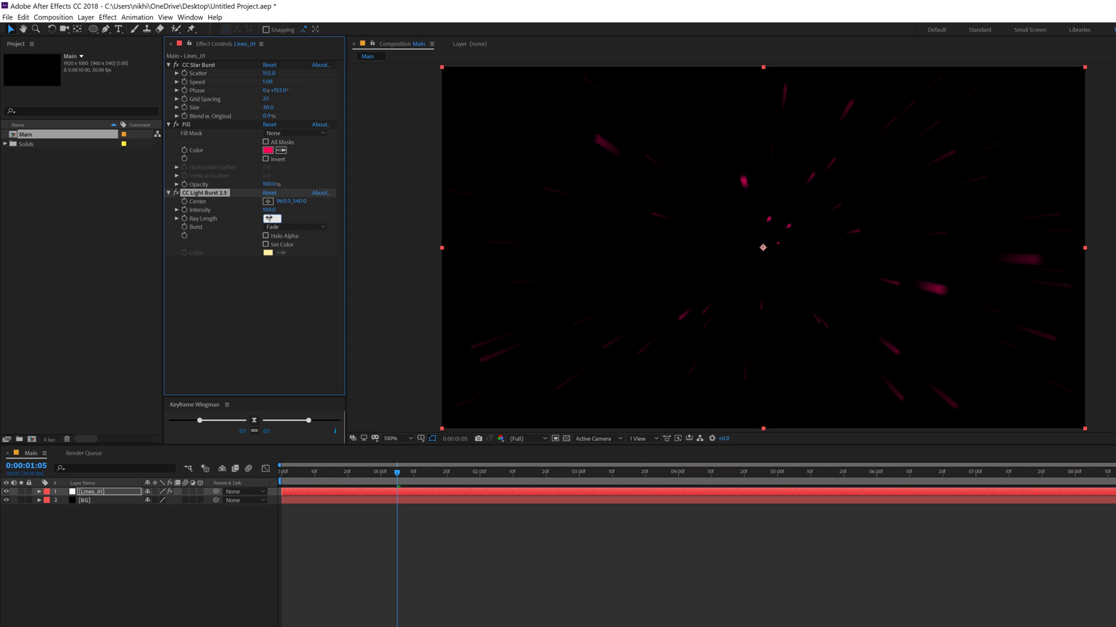
{"action": "type", "text": "-100"}
{"action": "left_click", "coordinate": [271, 291]}
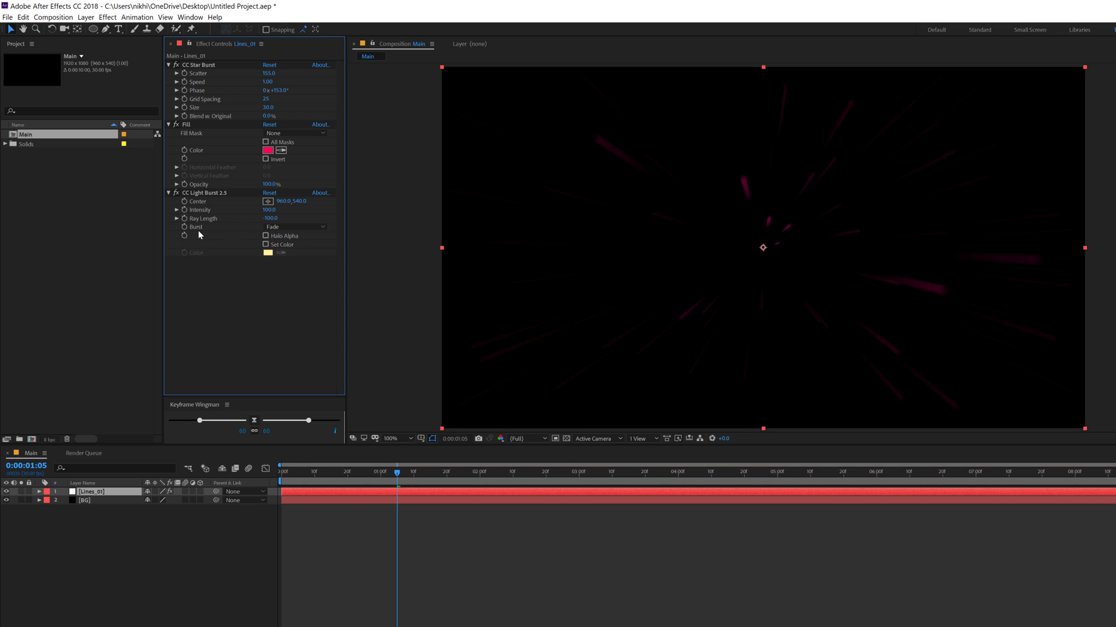
{"action": "left_click", "coordinate": [278, 229]}
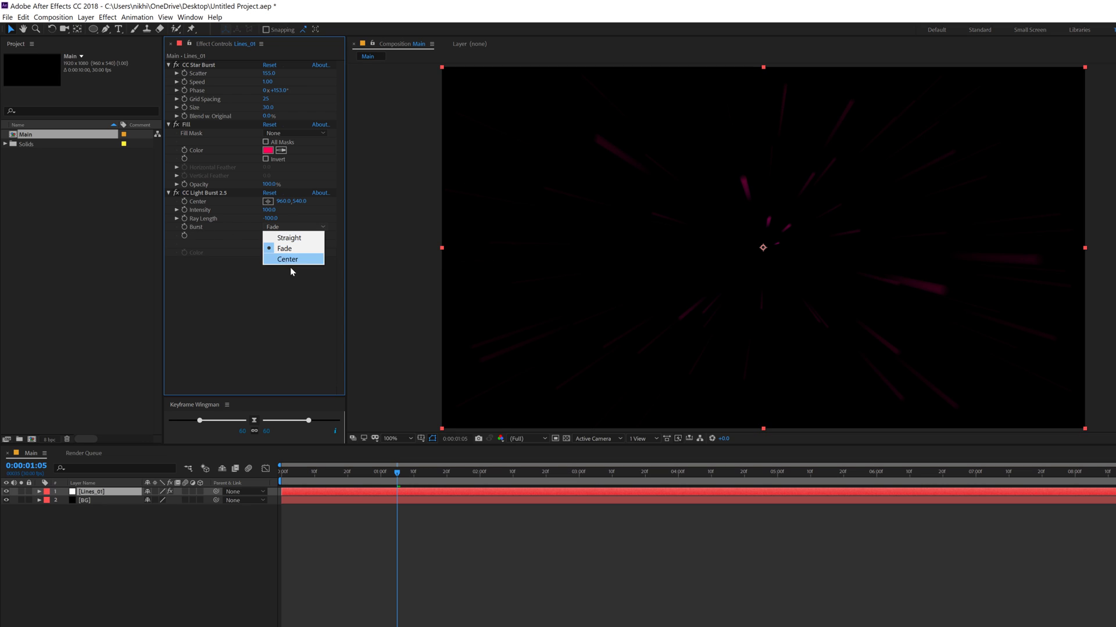
{"action": "left_click", "coordinate": [260, 279]}
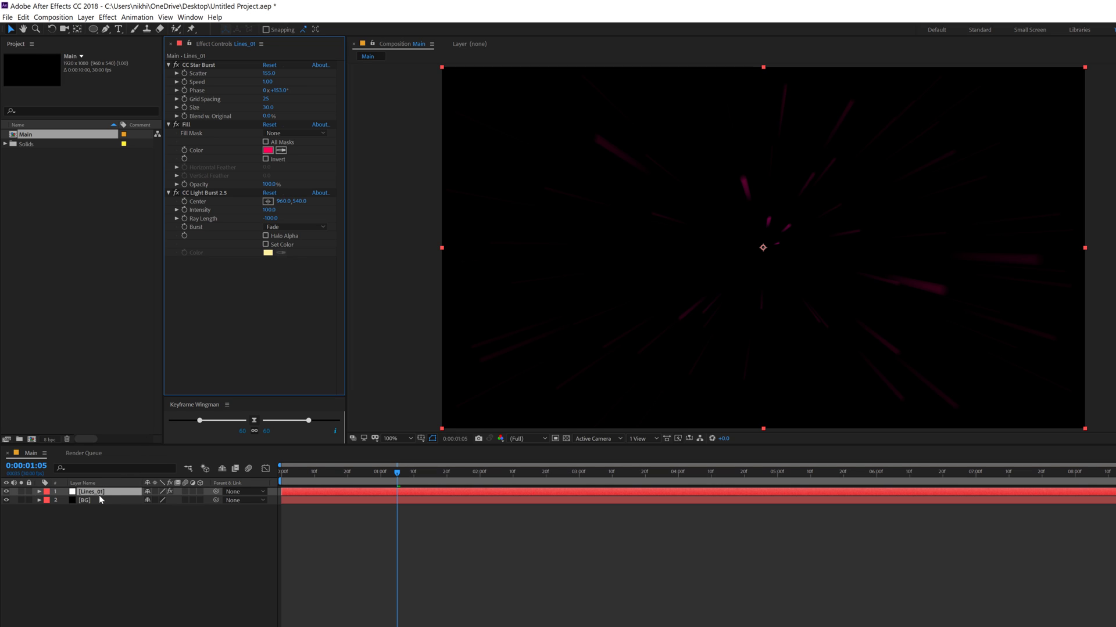
Step: Search the quick effect search for 'matt', correcting the mistyped text
{"action": "key", "text": "ctrl+space"}
{"action": "type", "text": "Fil"}
{"action": "key", "text": "BackSpace"}
{"action": "key", "text": "BackSpace"}
{"action": "key", "text": "BackSpace"}
{"action": "type", "text": "natt"}
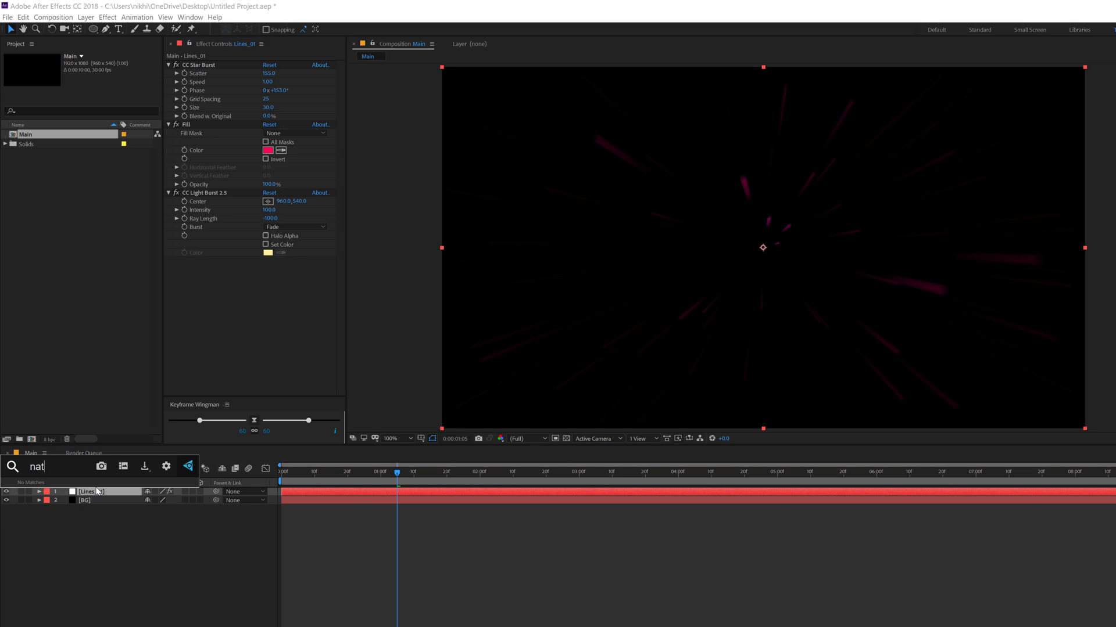
{"action": "key", "text": "BackSpace"}
{"action": "key", "text": "BackSpace"}
{"action": "key", "text": "BackSpace"}
{"action": "key", "text": "BackSpace"}
{"action": "type", "text": "m"}
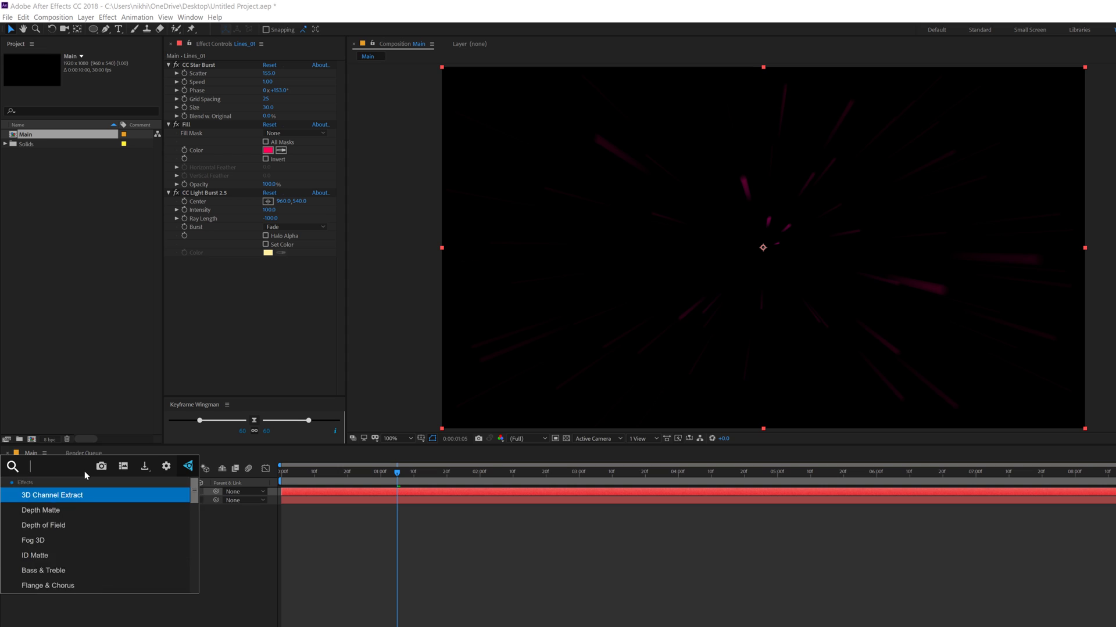
{"action": "type", "text": "att"}
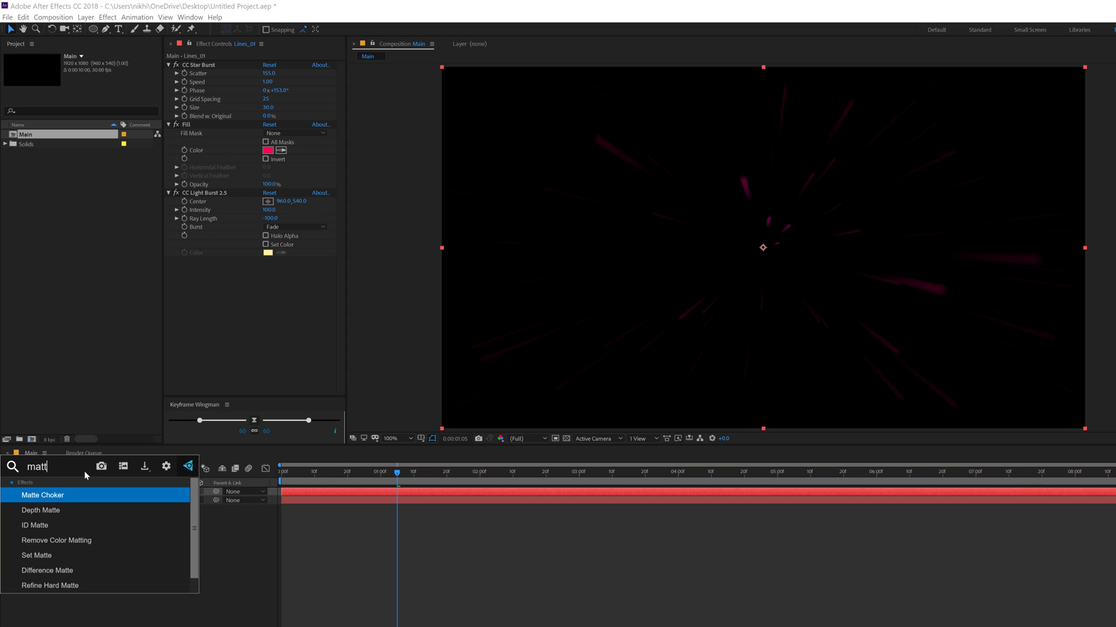
Step: Apply Matte Choker and drag Choke 1 strongly negative to solidify the pink streaks
{"action": "left_click", "coordinate": [54, 498]}
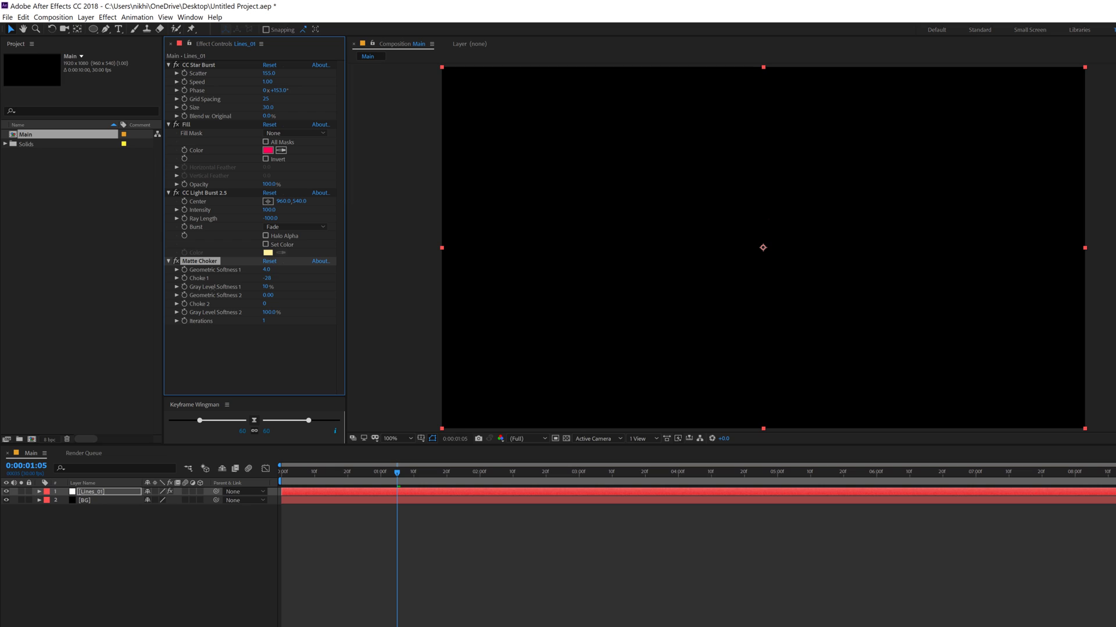
{"action": "mouse_move", "coordinate": [214, 287]}
{"action": "left_mouse_down"}
{"action": "mouse_move", "coordinate": [193, 294]}
{"action": "mouse_move", "coordinate": [283, 296]}
{"action": "mouse_move", "coordinate": [237, 303]}
{"action": "mouse_move", "coordinate": [151, 289]}
{"action": "left_mouse_up"}
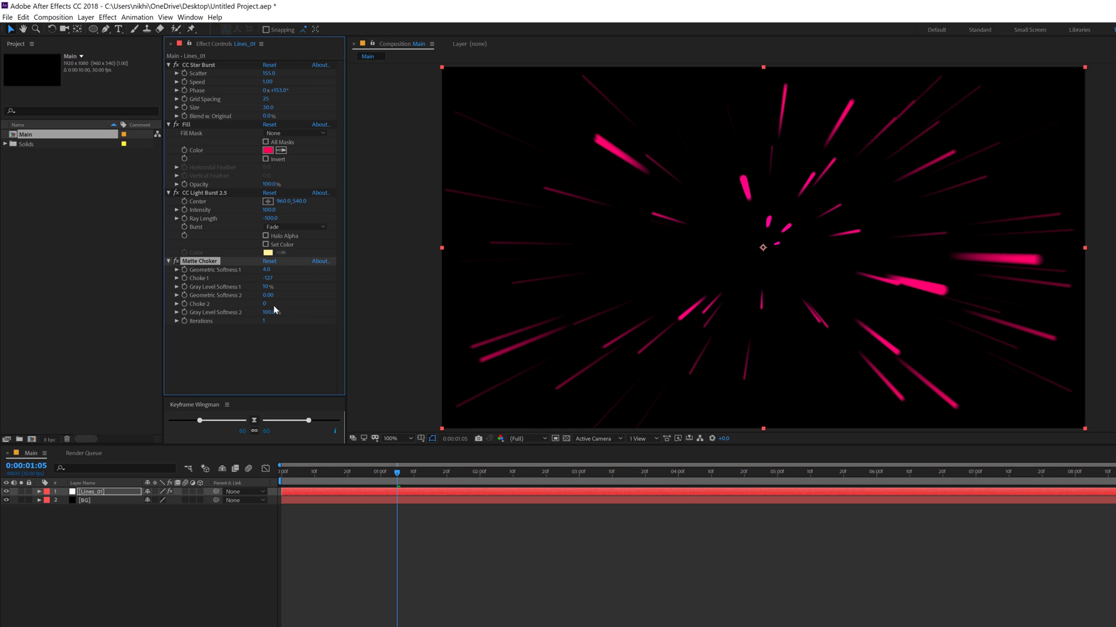
Step: Preview the streak animation from frame 10 through about 0:00:03:08
{"action": "left_click", "coordinate": [315, 472]}
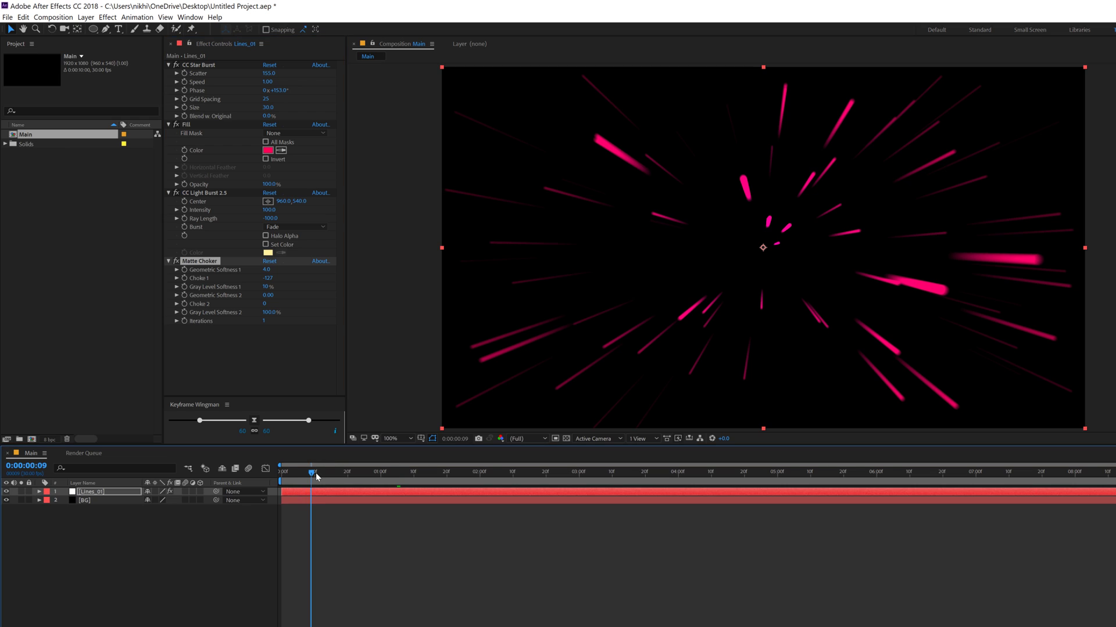
{"action": "key", "text": "comma"}
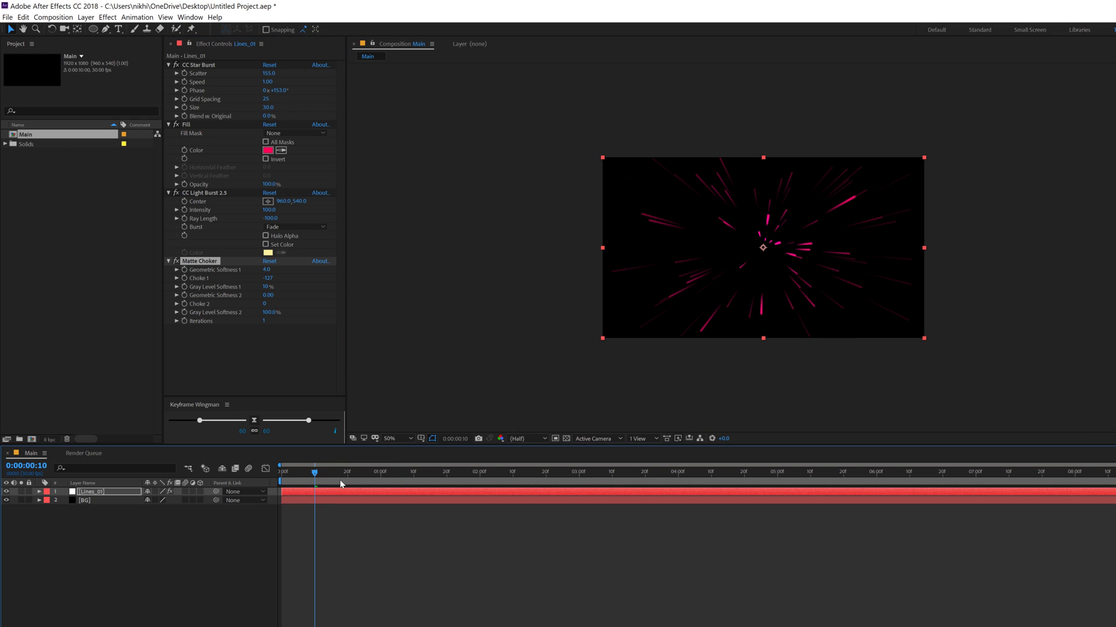
{"action": "left_click_drag", "start_coordinate": [340, 483], "coordinate": [615, 459]}
{"action": "key", "text": "period"}
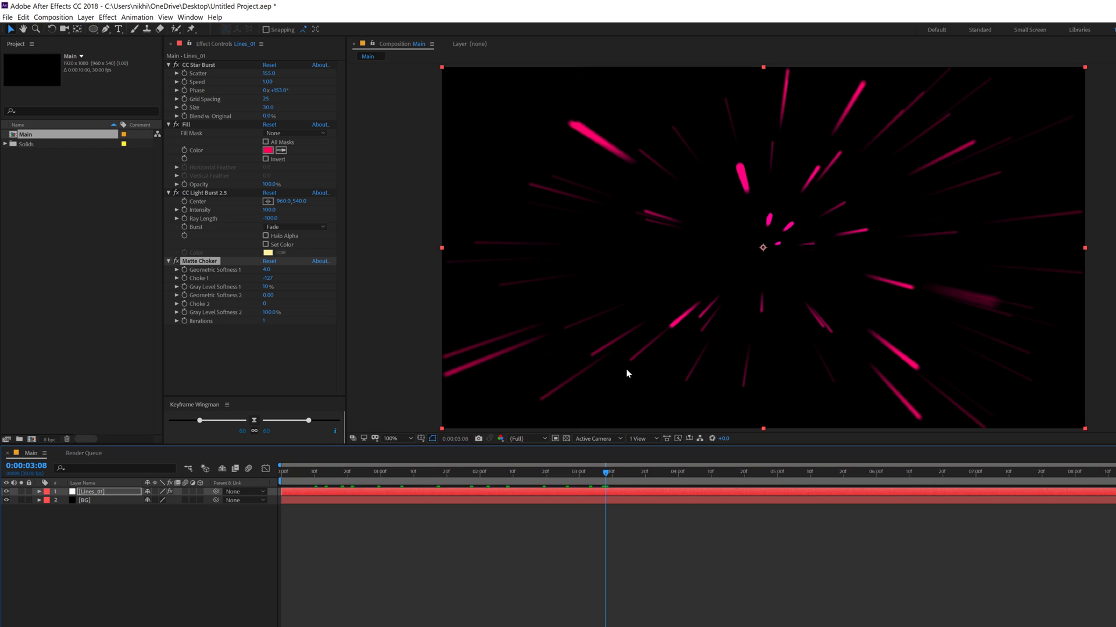
Step: Set CC Star Burst Size 35, Scatter 166 and Grid Spacing 20
{"action": "left_click", "coordinate": [268, 107]}
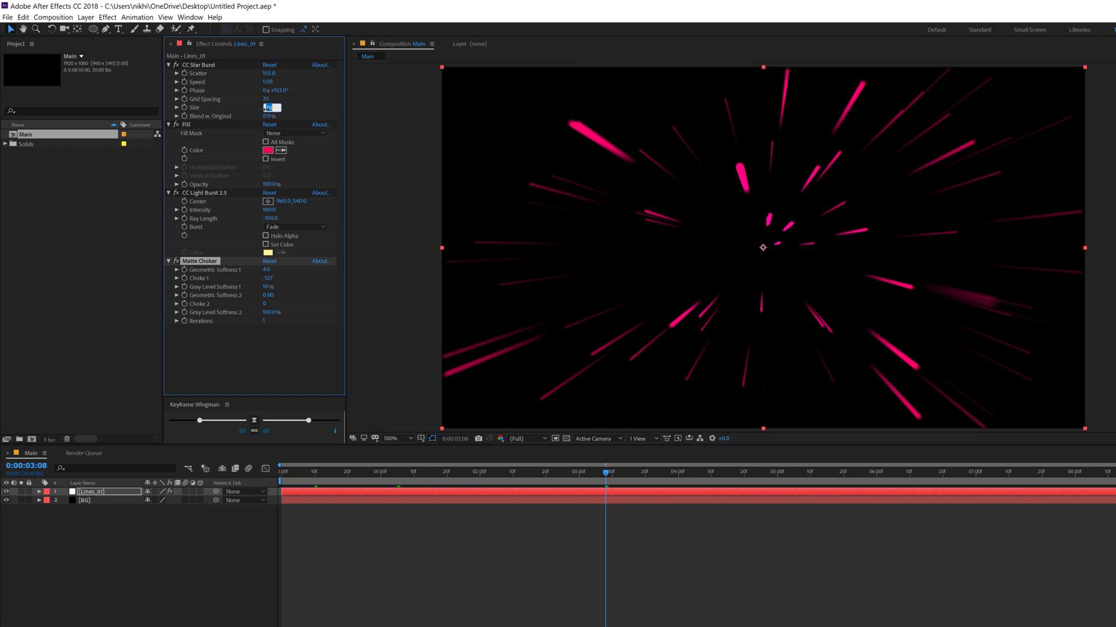
{"action": "type", "text": "35"}
{"action": "key", "text": "Return"}
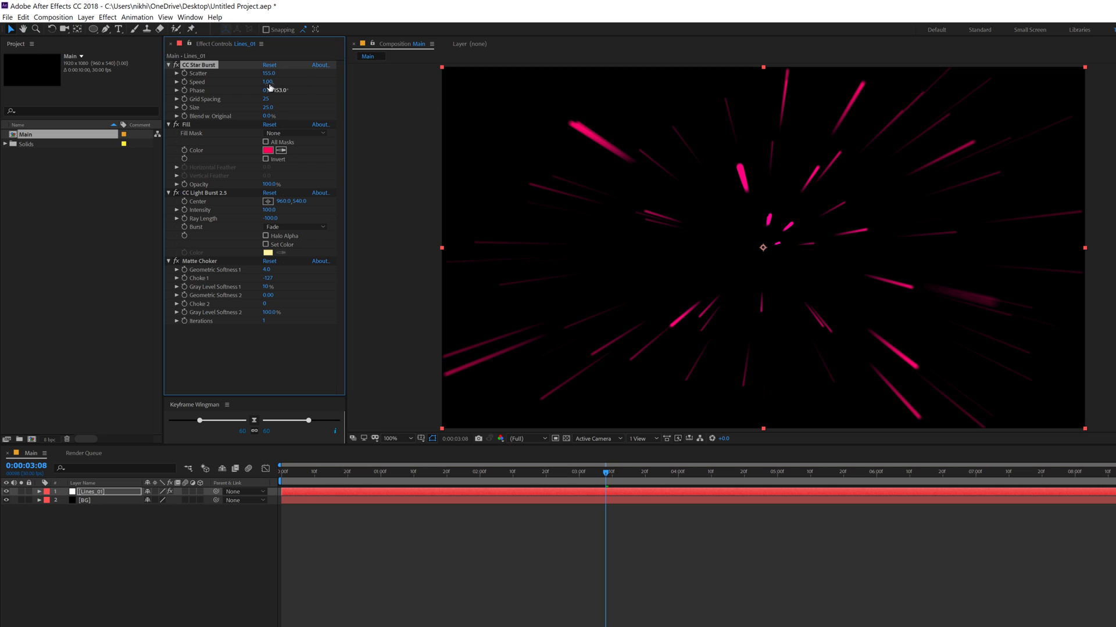
{"action": "left_click", "coordinate": [280, 90]}
{"action": "left_click_drag", "start_coordinate": [269, 73], "coordinate": [276, 74]}
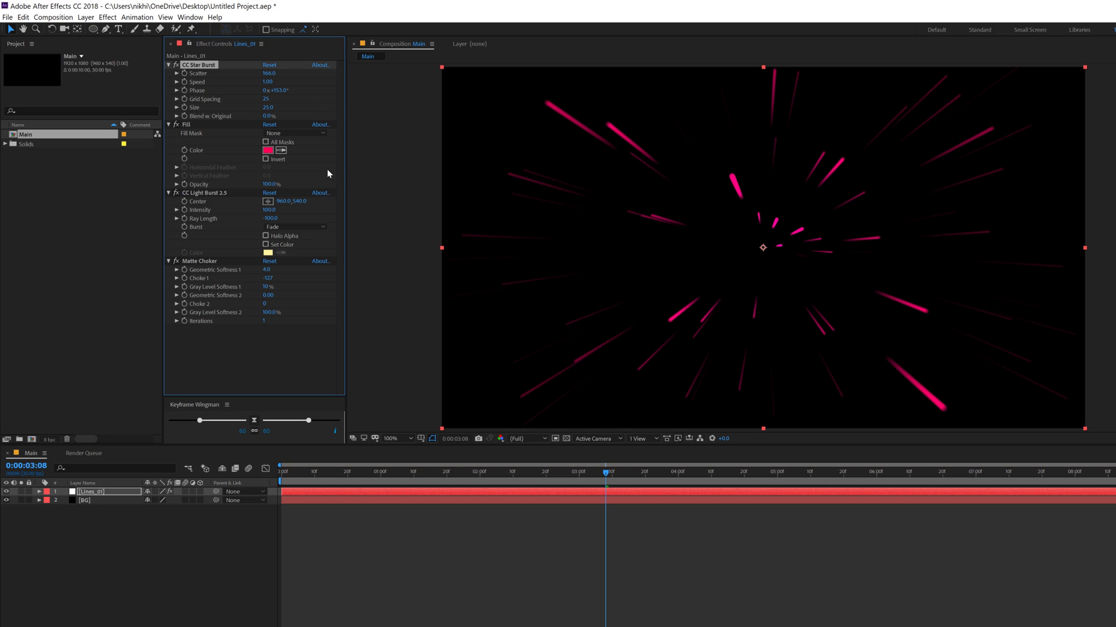
{"action": "left_click", "coordinate": [266, 100]}
{"action": "type", "text": "20"}
{"action": "left_click", "coordinate": [319, 112]}
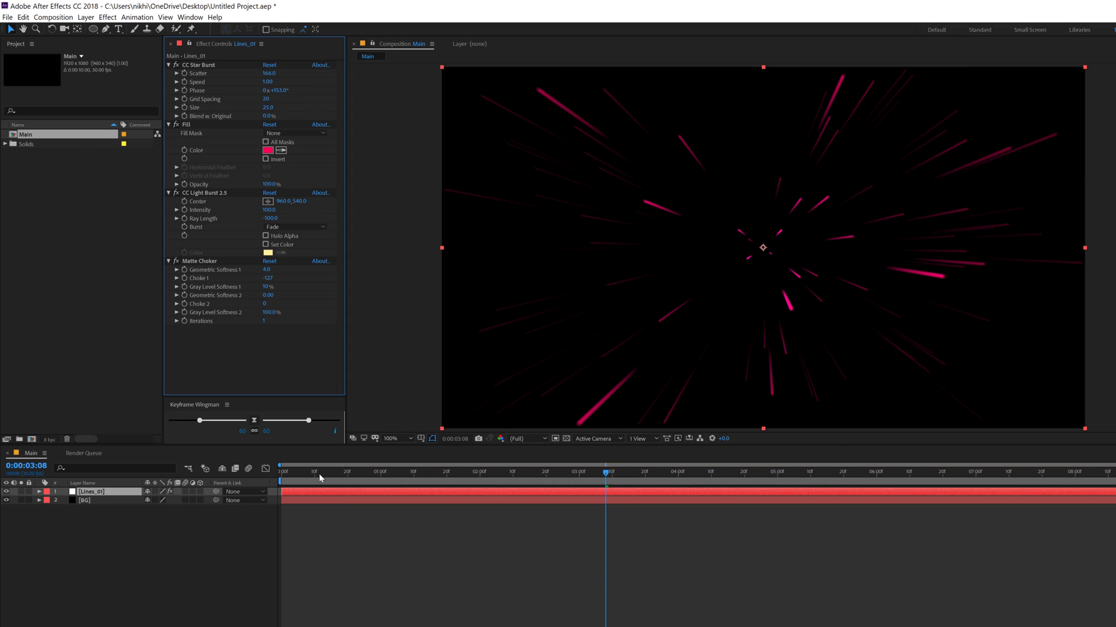
{"action": "left_click_drag", "start_coordinate": [319, 473], "coordinate": [424, 478]}
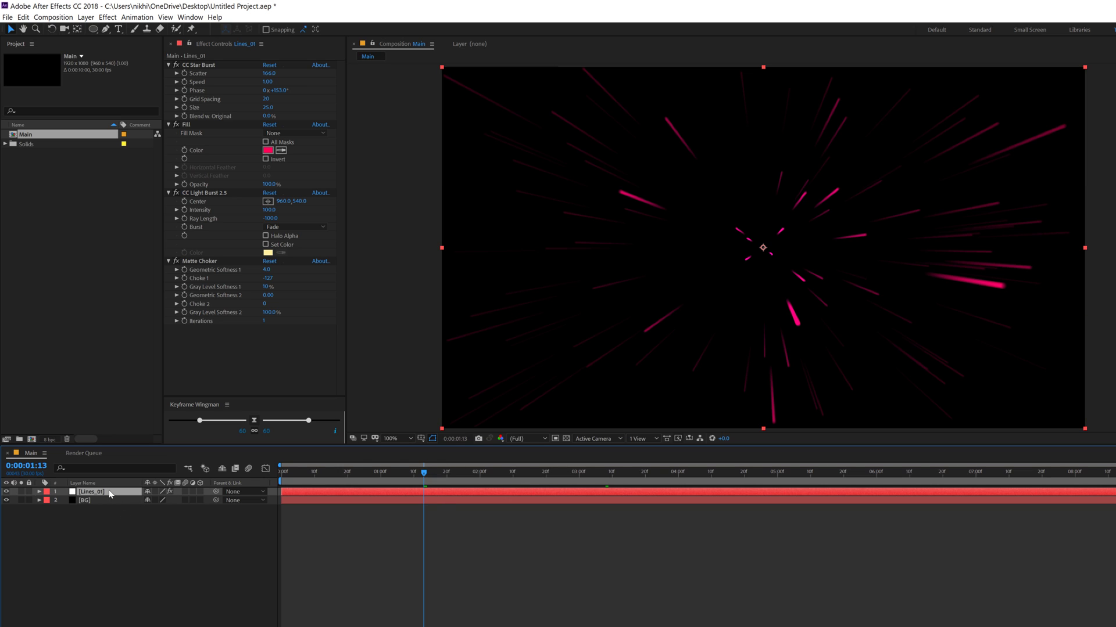
Step: Duplicate Lines_01 and give the copy a cyan 00FFDC Fill, Phase 180° and Scatter 212
{"action": "key", "text": "ctrl+d"}
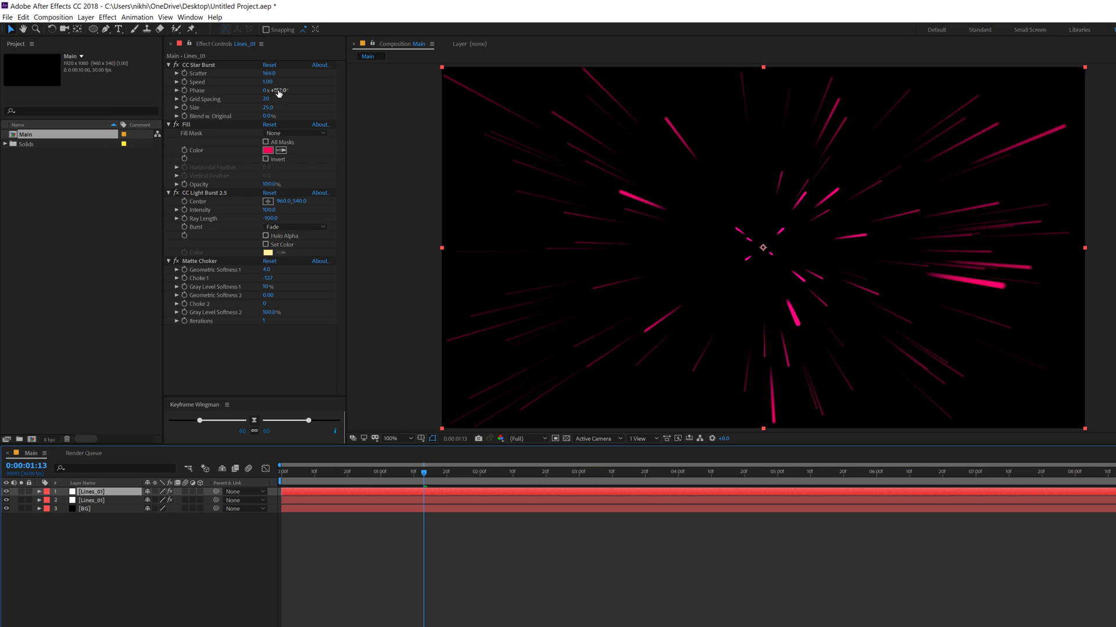
{"action": "left_click_drag", "start_coordinate": [282, 91], "coordinate": [288, 89]}
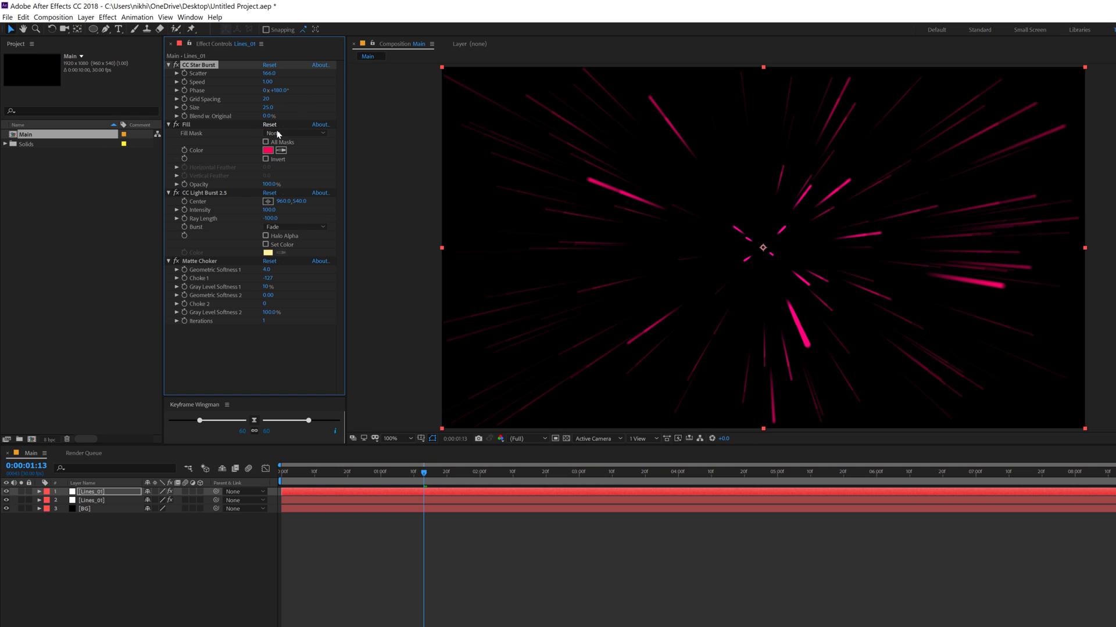
{"action": "left_click", "coordinate": [268, 150]}
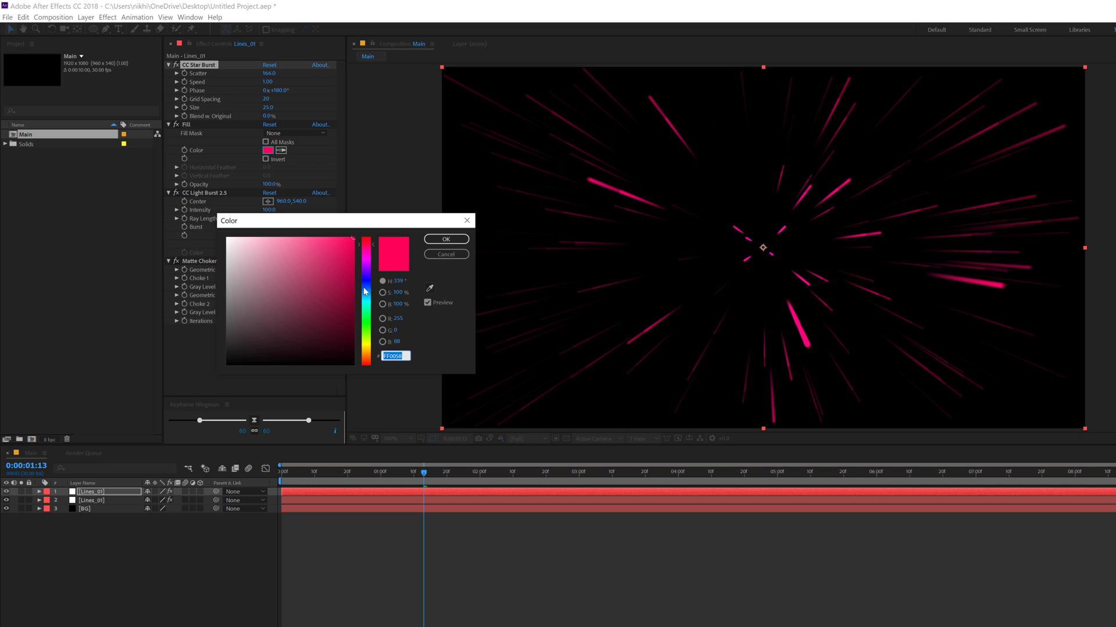
{"action": "left_click", "coordinate": [366, 302]}
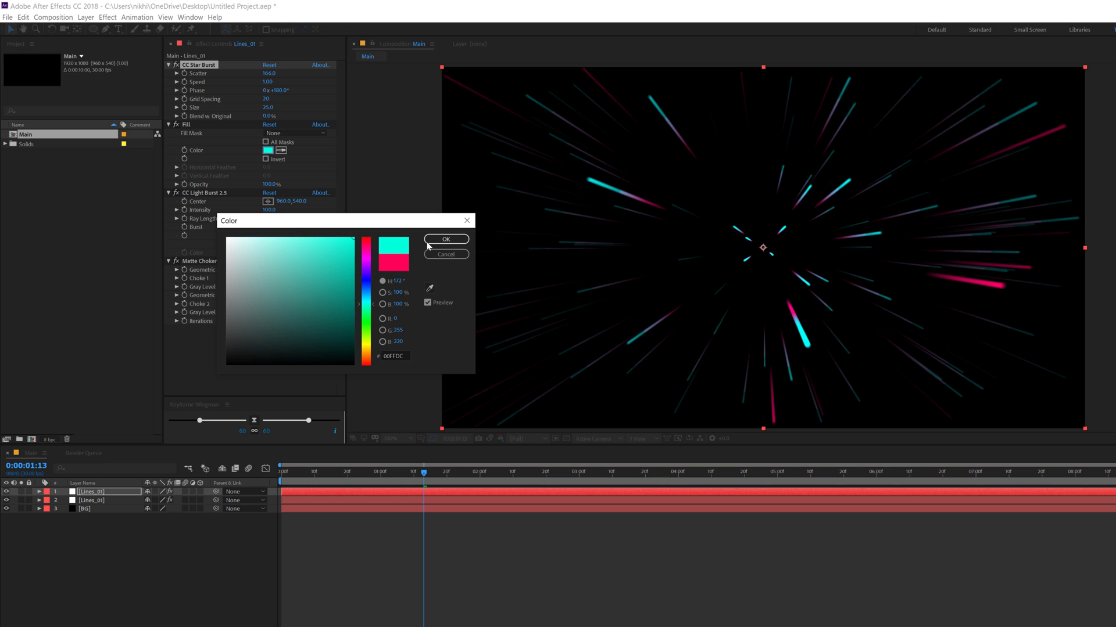
{"action": "left_click", "coordinate": [445, 240]}
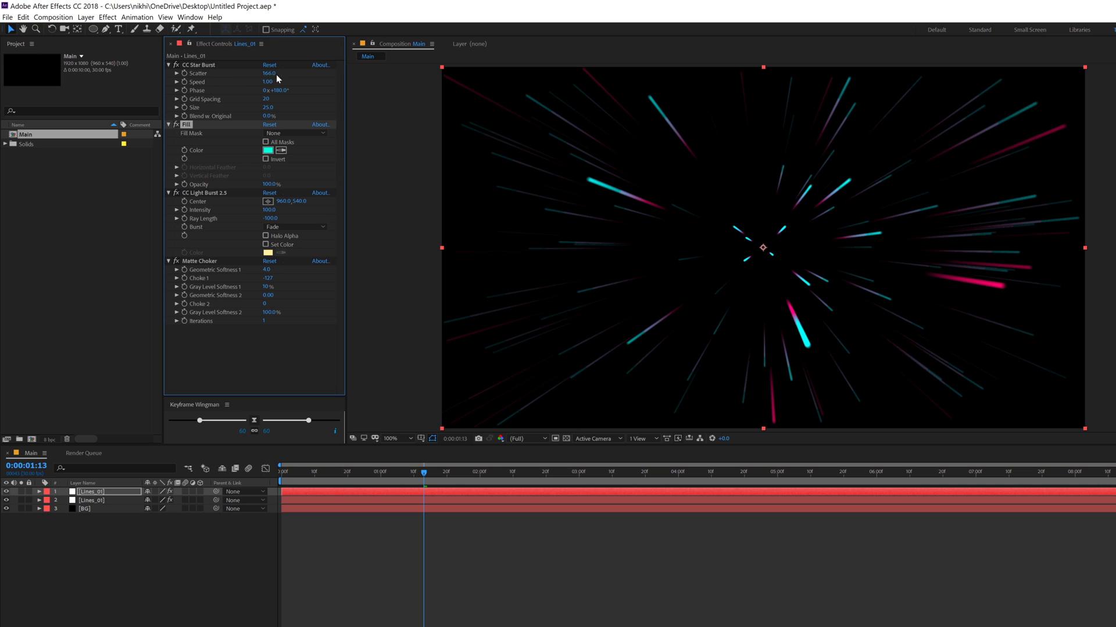
{"action": "left_click_drag", "start_coordinate": [258, 76], "coordinate": [289, 72]}
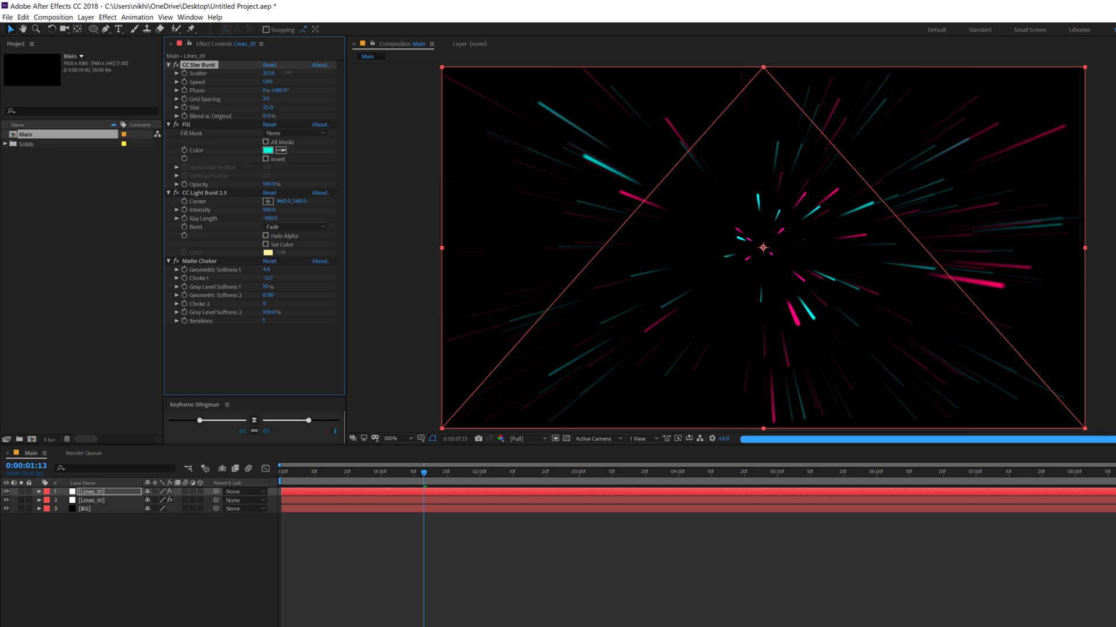
Step: Duplicate Lines_01 again with a blue 0076FF Fill, Phase 274° and Scatter 272
{"action": "left_click", "coordinate": [120, 493]}
{"action": "key", "text": "ctrl+d"}
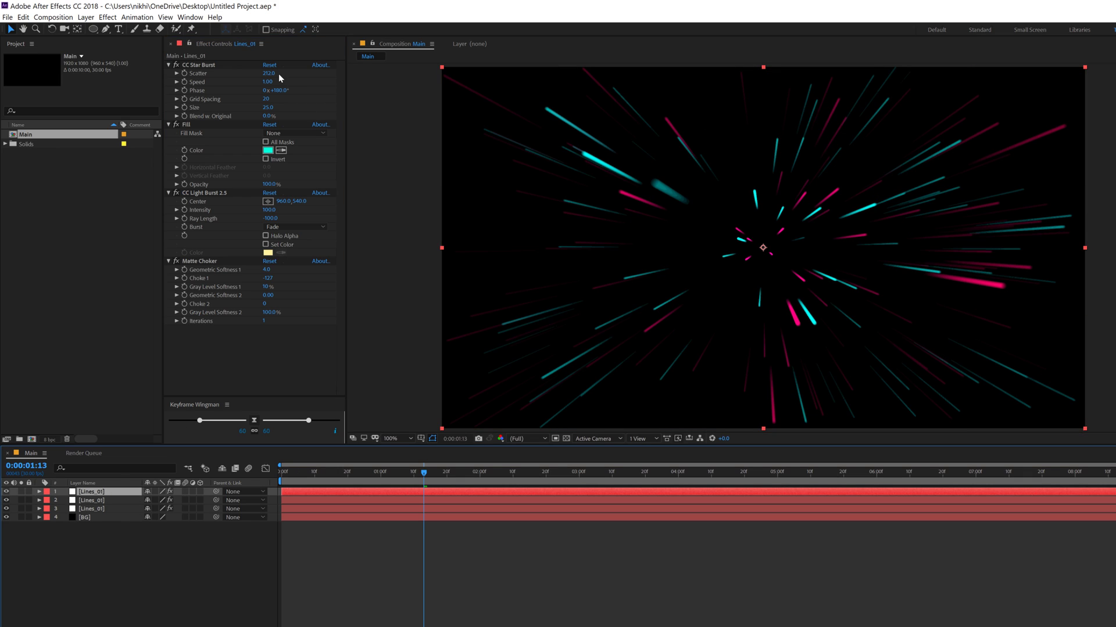
{"action": "left_click_drag", "start_coordinate": [278, 74], "coordinate": [293, 76]}
{"action": "left_click", "coordinate": [268, 150]}
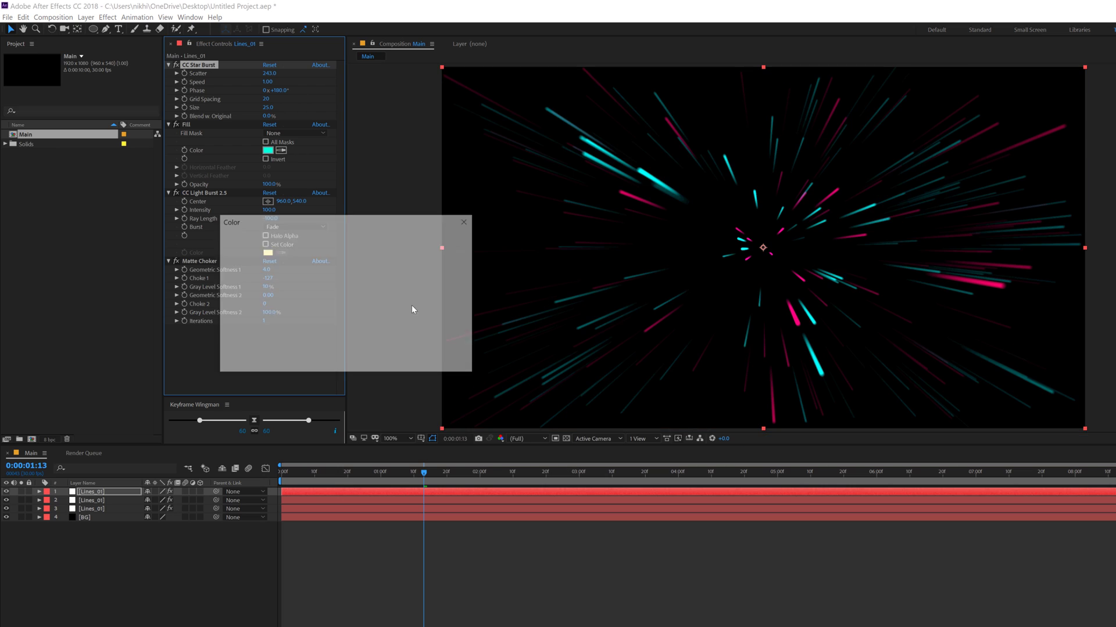
{"action": "left_click", "coordinate": [366, 281]}
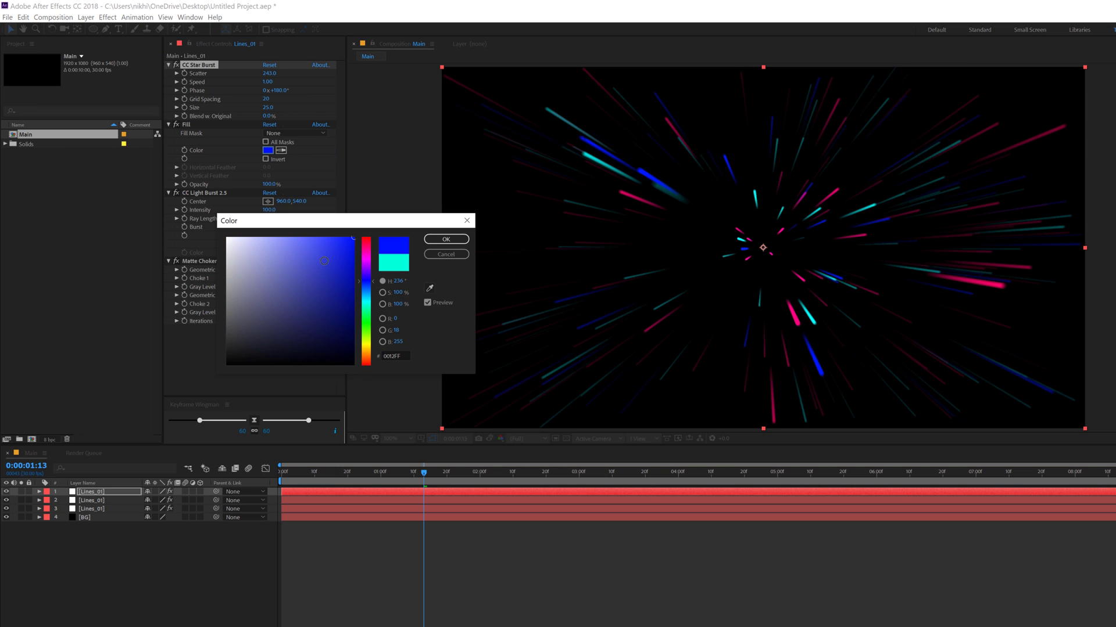
{"action": "mouse_move", "coordinate": [324, 261]}
{"action": "left_mouse_down"}
{"action": "mouse_move", "coordinate": [316, 226]}
{"action": "mouse_move", "coordinate": [329, 227]}
{"action": "left_mouse_up"}
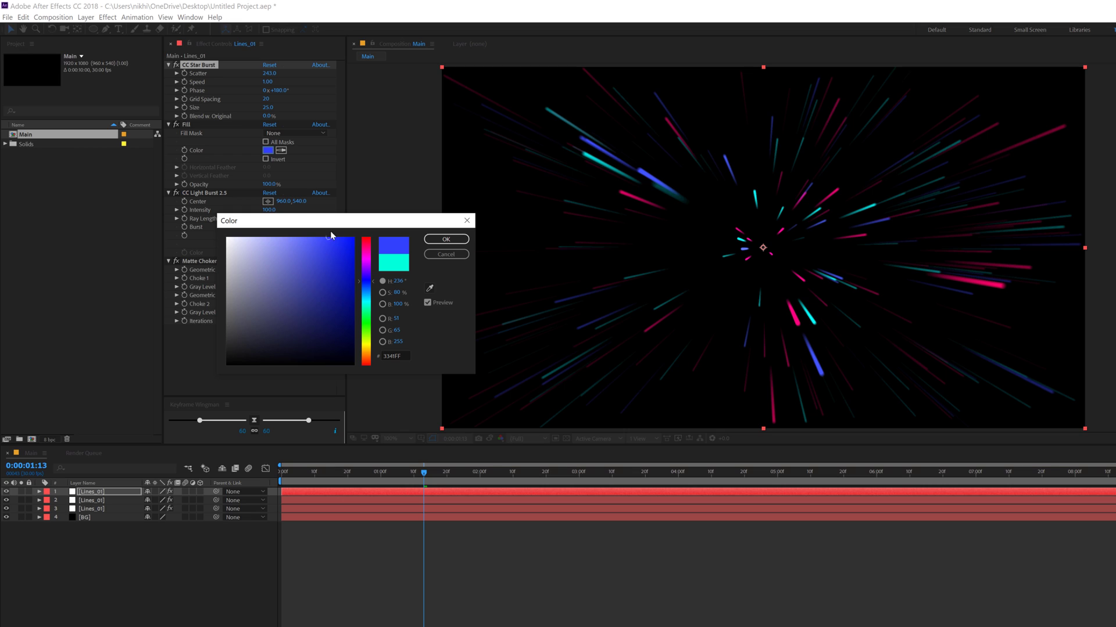
{"action": "left_click", "coordinate": [366, 287]}
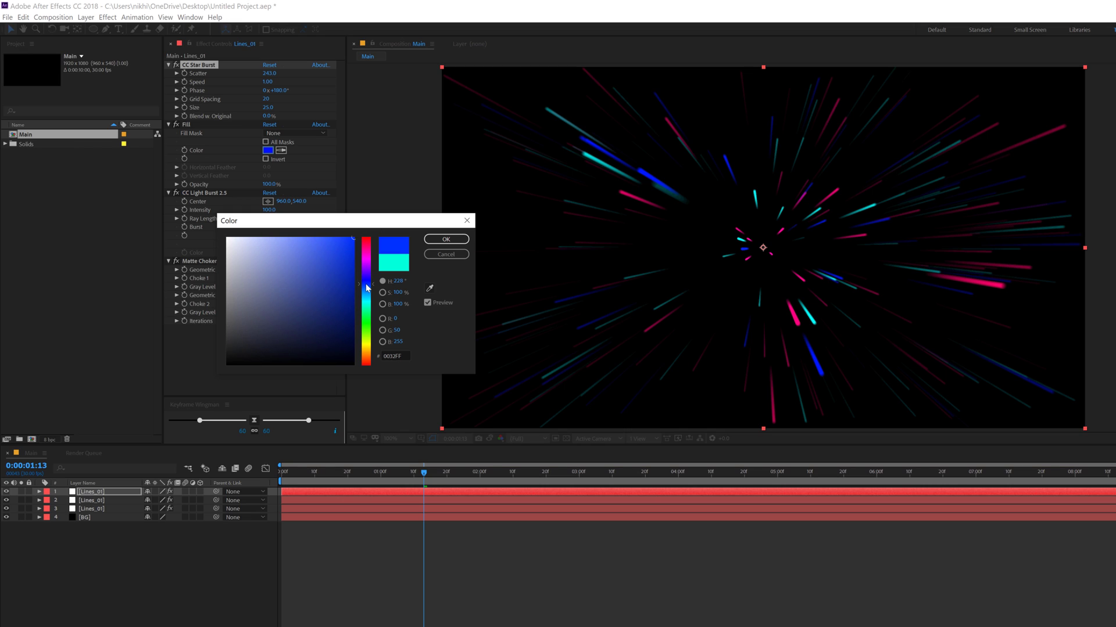
{"action": "left_click", "coordinate": [368, 293]}
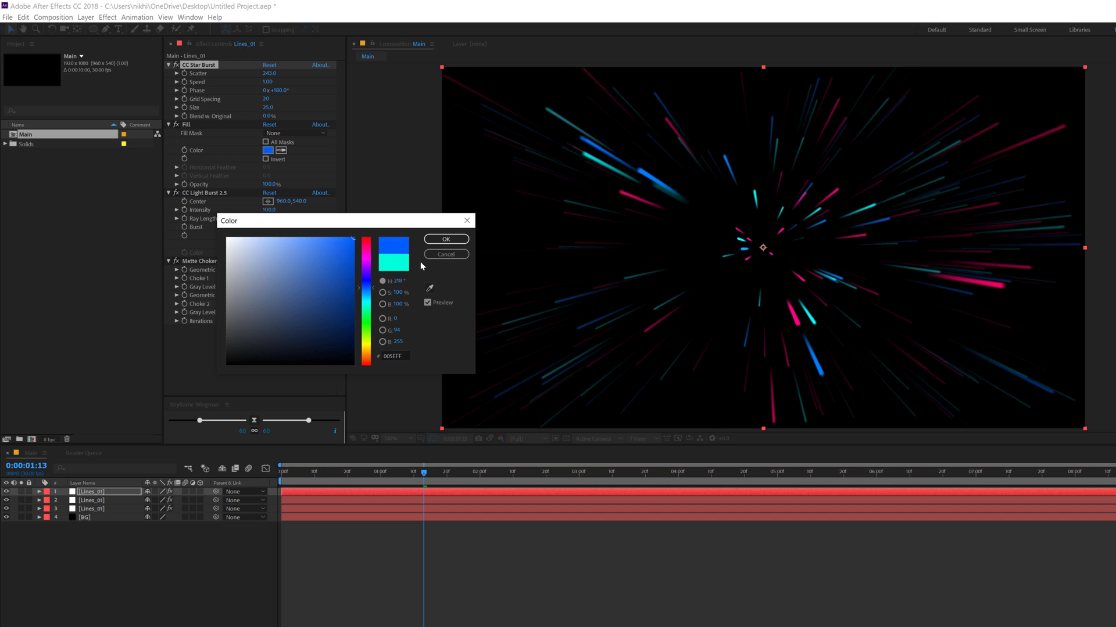
{"action": "left_click", "coordinate": [446, 240]}
{"action": "left_click_drag", "start_coordinate": [286, 93], "coordinate": [337, 93]}
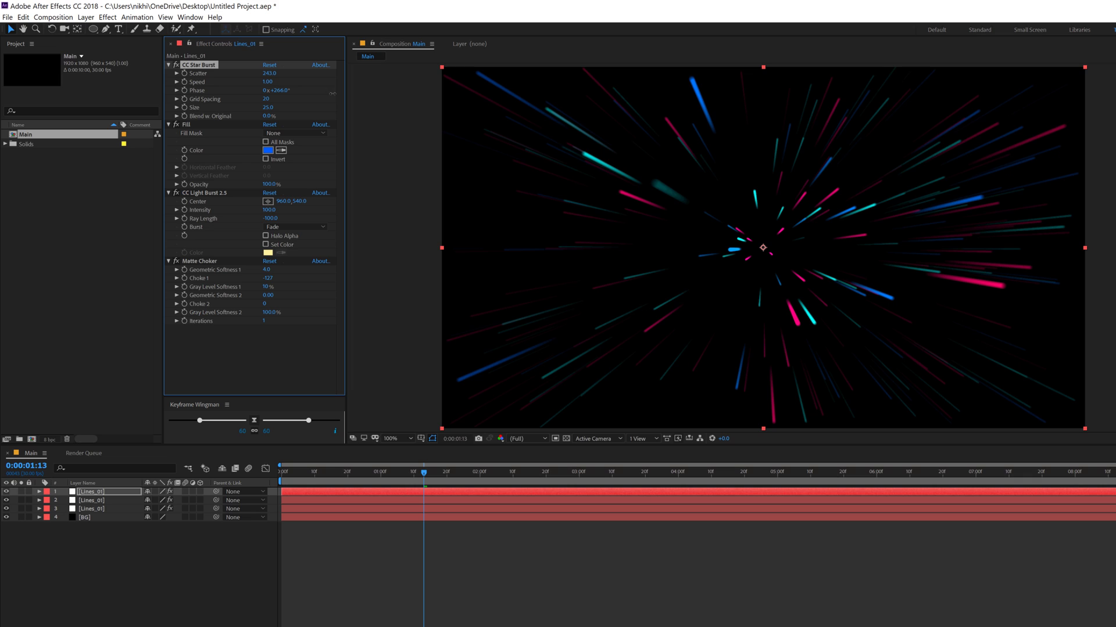
{"action": "left_click_drag", "start_coordinate": [269, 74], "coordinate": [280, 73]}
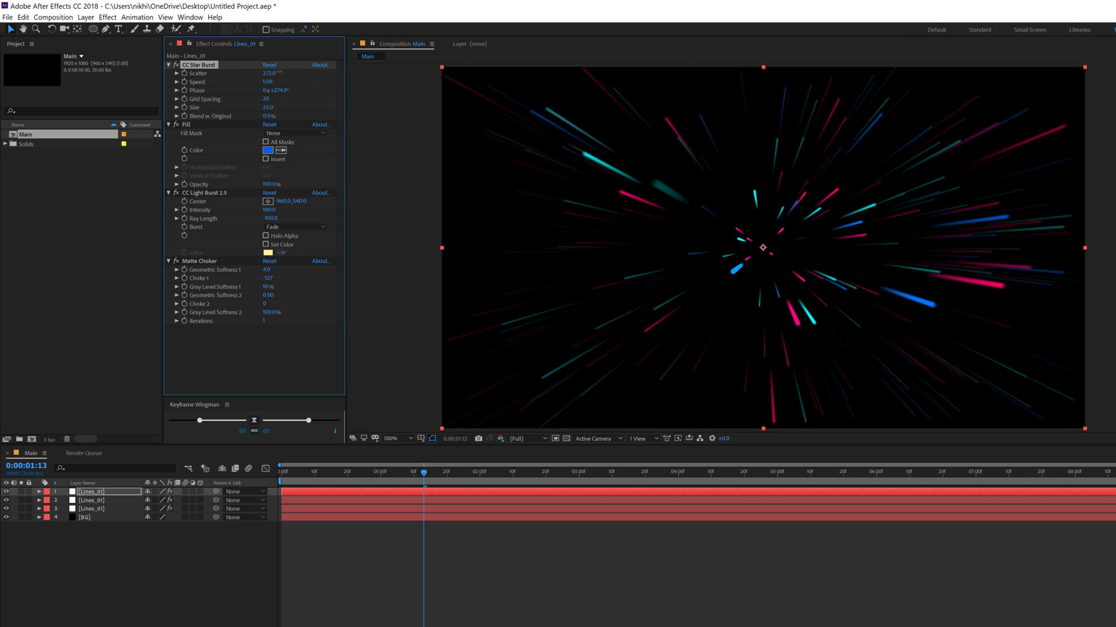
Step: Duplicate the top Lines_01 as a purple copy with Scatter 172
{"action": "left_click", "coordinate": [97, 483]}
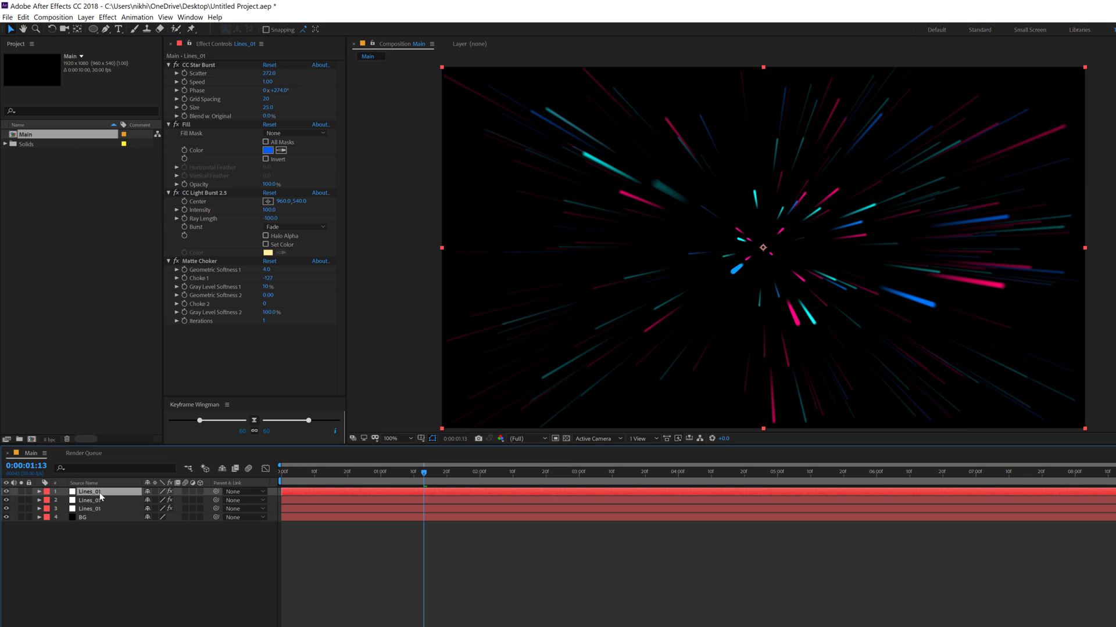
{"action": "key", "text": "ctrl+d"}
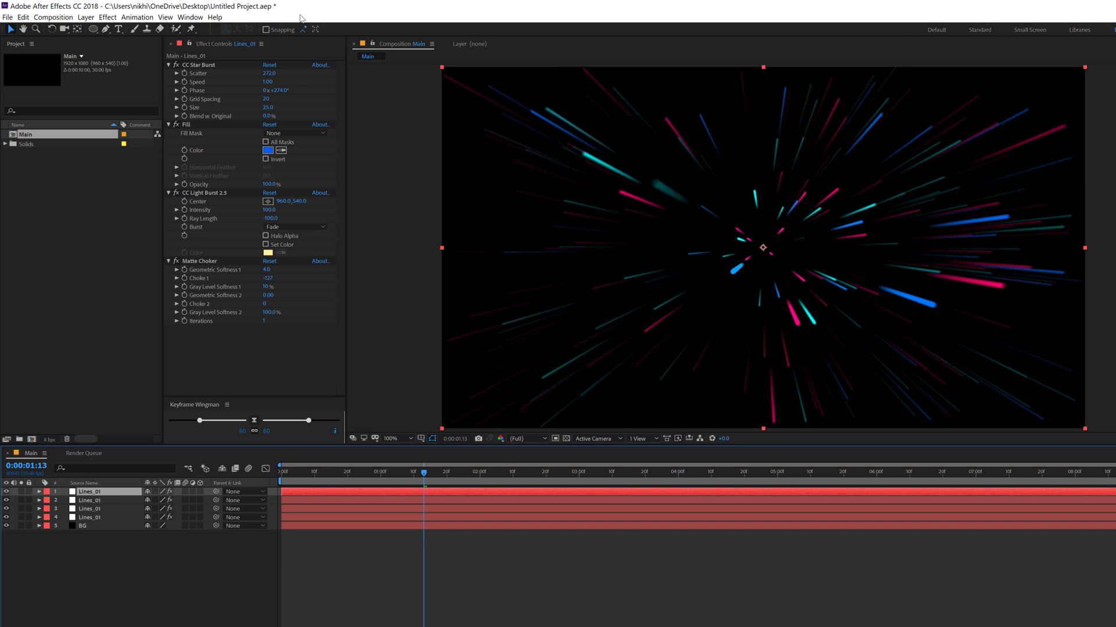
{"action": "left_click", "coordinate": [268, 150]}
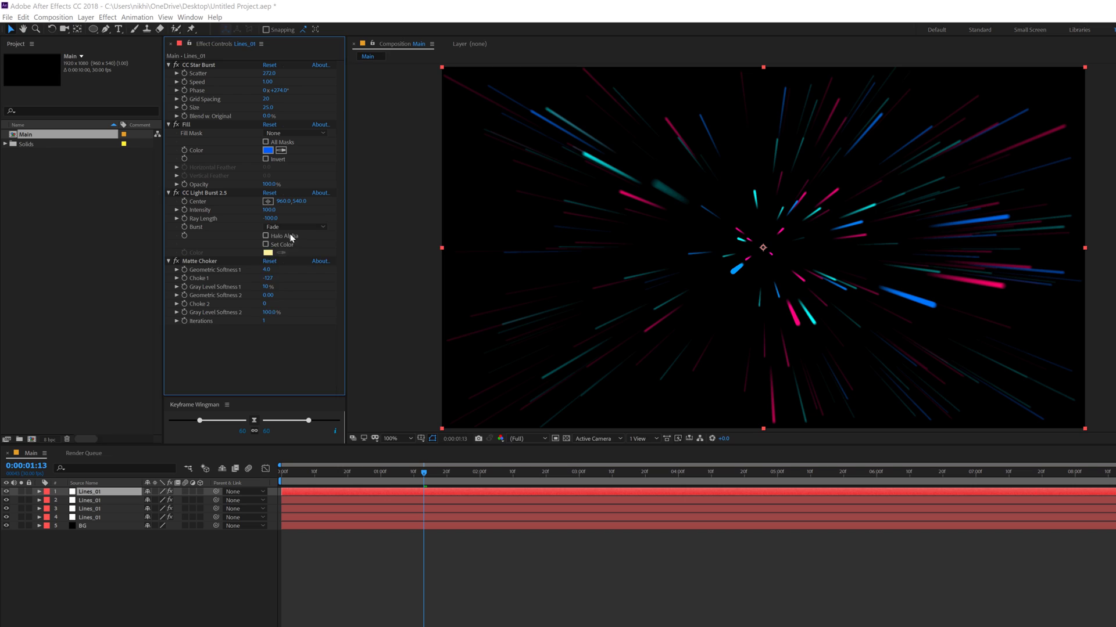
{"action": "left_click_drag", "start_coordinate": [370, 287], "coordinate": [370, 271]}
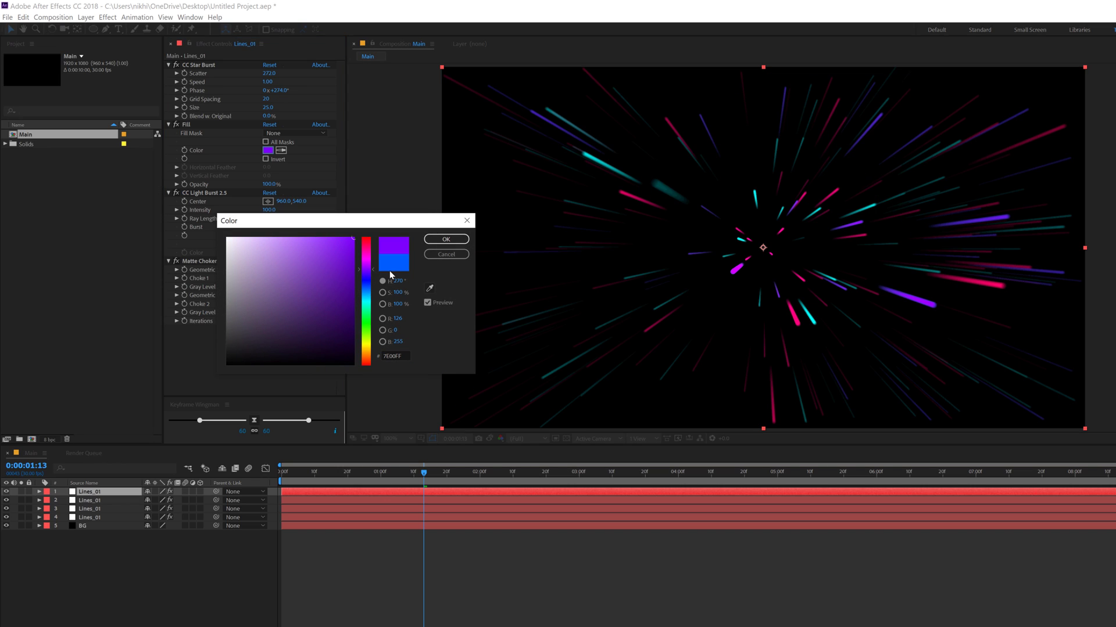
{"action": "left_click", "coordinate": [442, 239]}
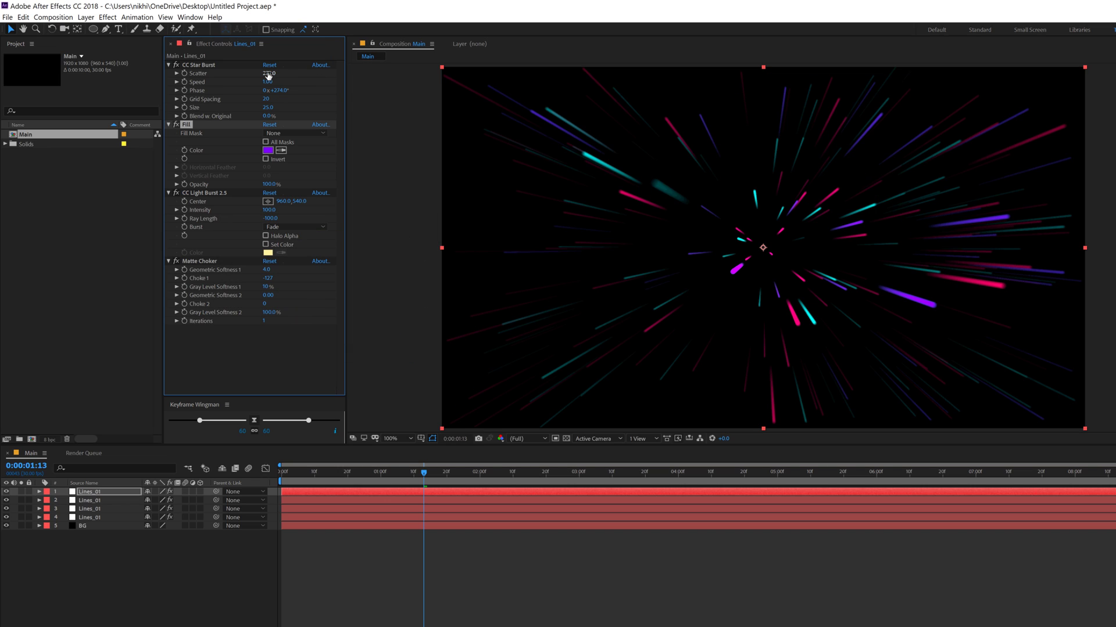
{"action": "left_click_drag", "start_coordinate": [272, 73], "coordinate": [232, 76]}
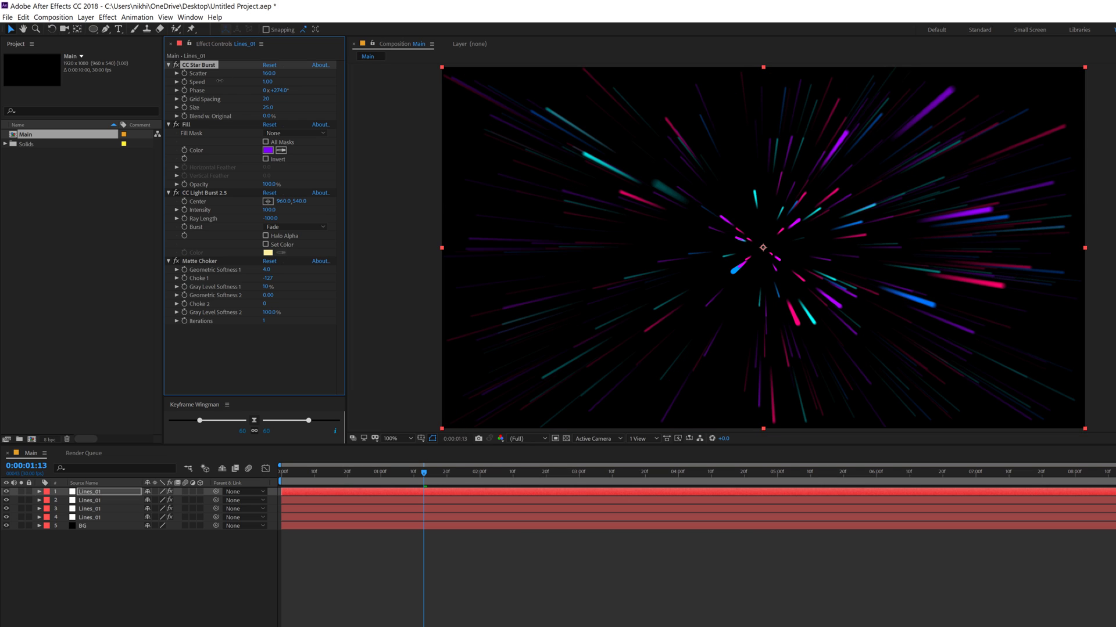
{"action": "left_click_drag", "start_coordinate": [269, 73], "coordinate": [273, 74]}
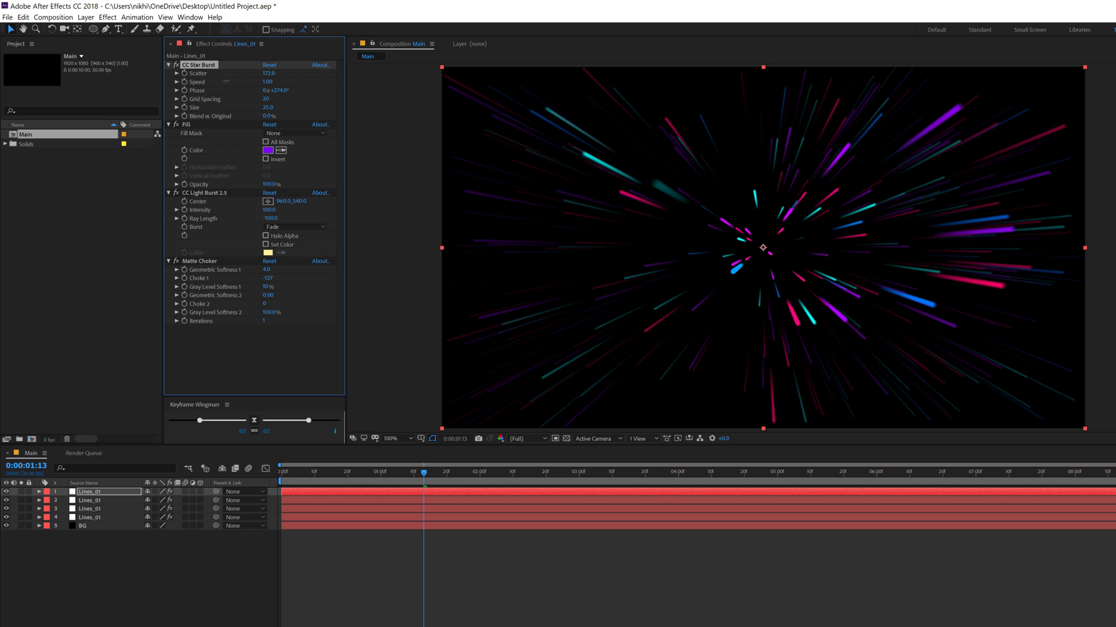
Step: Lower the pink layer 4 copy's Scatter to 135 and preview the animation
{"action": "left_click", "coordinate": [102, 516]}
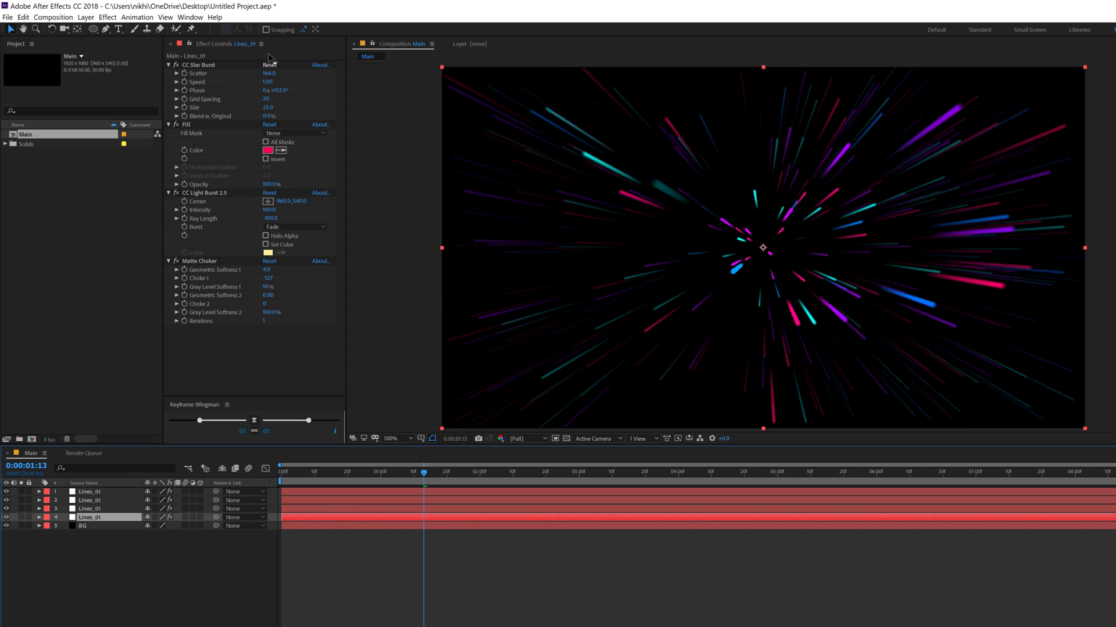
{"action": "left_click_drag", "start_coordinate": [268, 73], "coordinate": [249, 75]}
{"action": "left_click", "coordinate": [126, 599]}
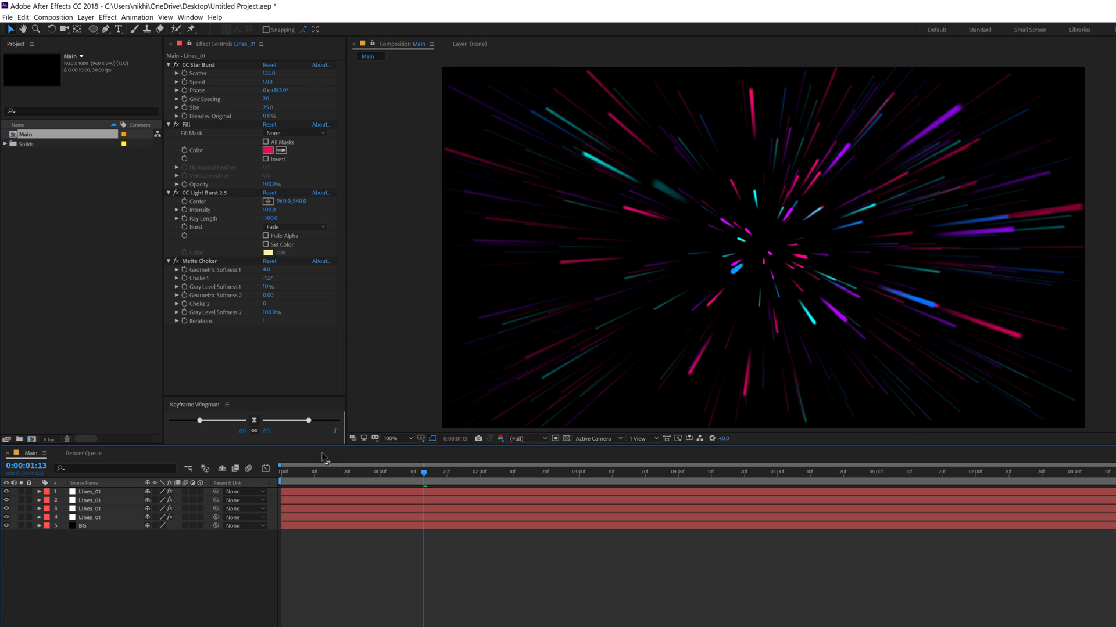
{"action": "key", "text": "comma"}
{"action": "key", "text": "space"}
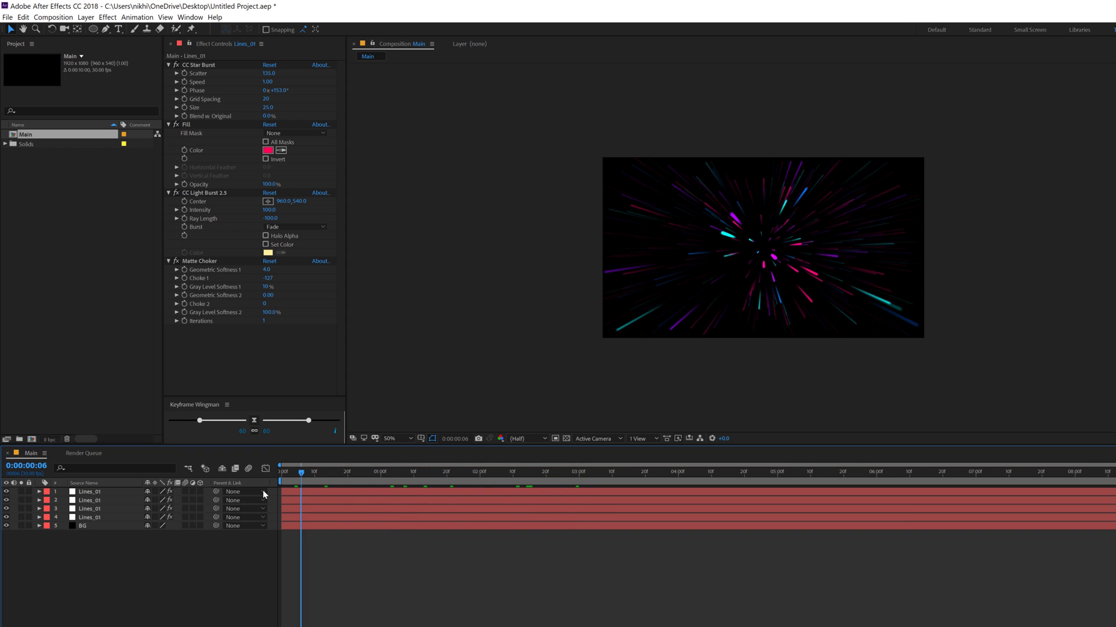
{"action": "key", "text": "space"}
{"action": "key", "text": "period"}
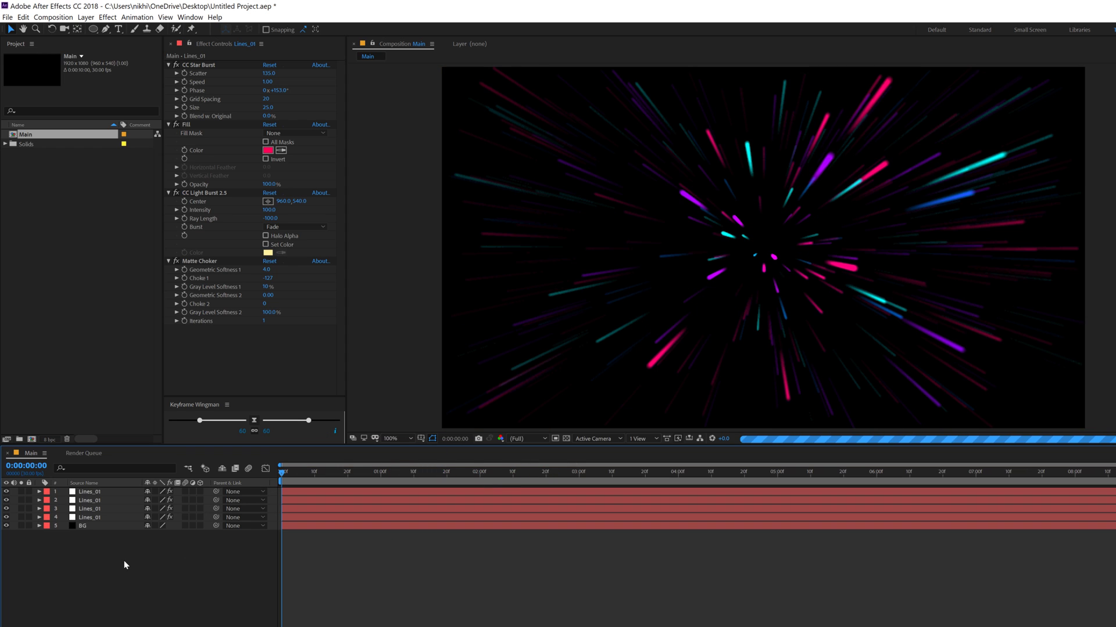
Step: Create a new adjustment layer named Flow above the four coloured Lines_01 streak layers
{"action": "right_click", "coordinate": [126, 557]}
{"action": "mouse_move", "coordinate": [206, 561]}
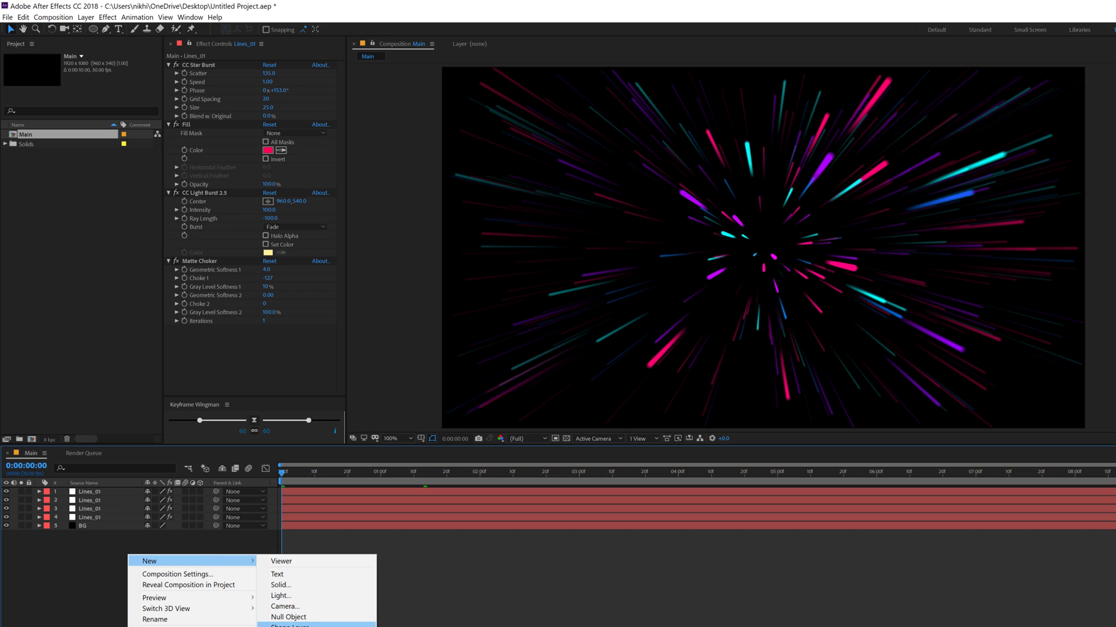
{"action": "left_click", "coordinate": [285, 626]}
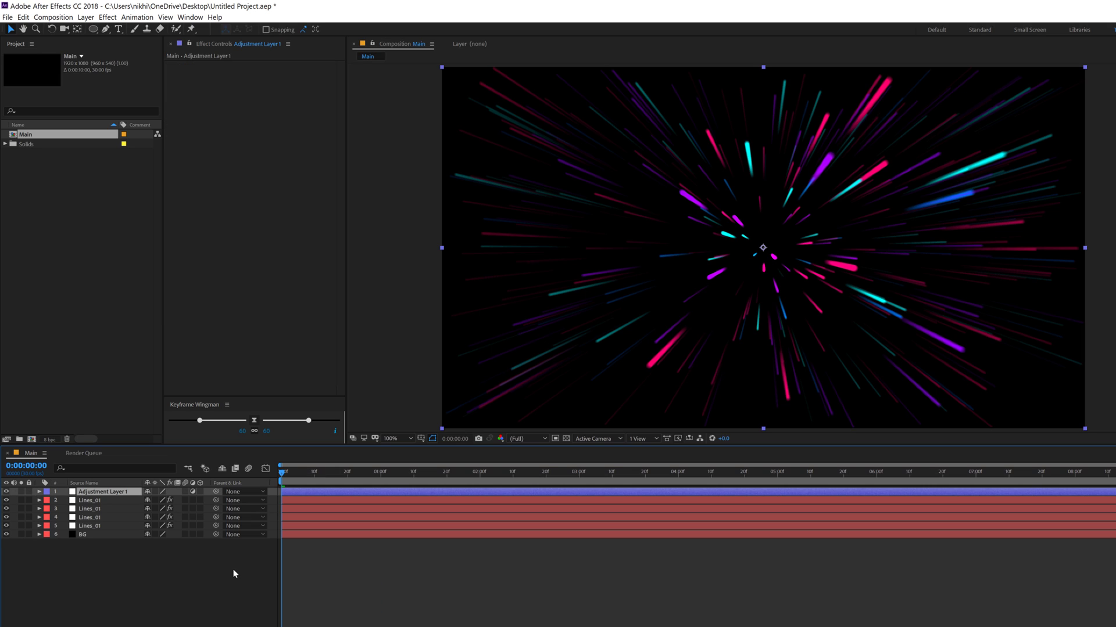
{"action": "key", "text": "Return"}
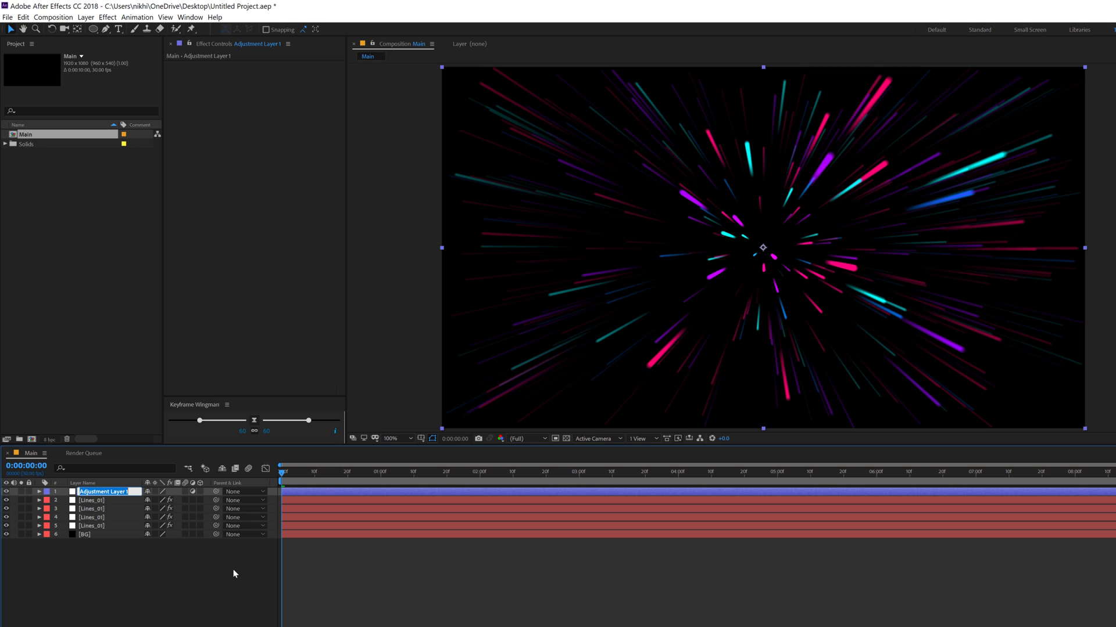
{"action": "type", "text": "Flow"}
{"action": "key", "text": "Return"}
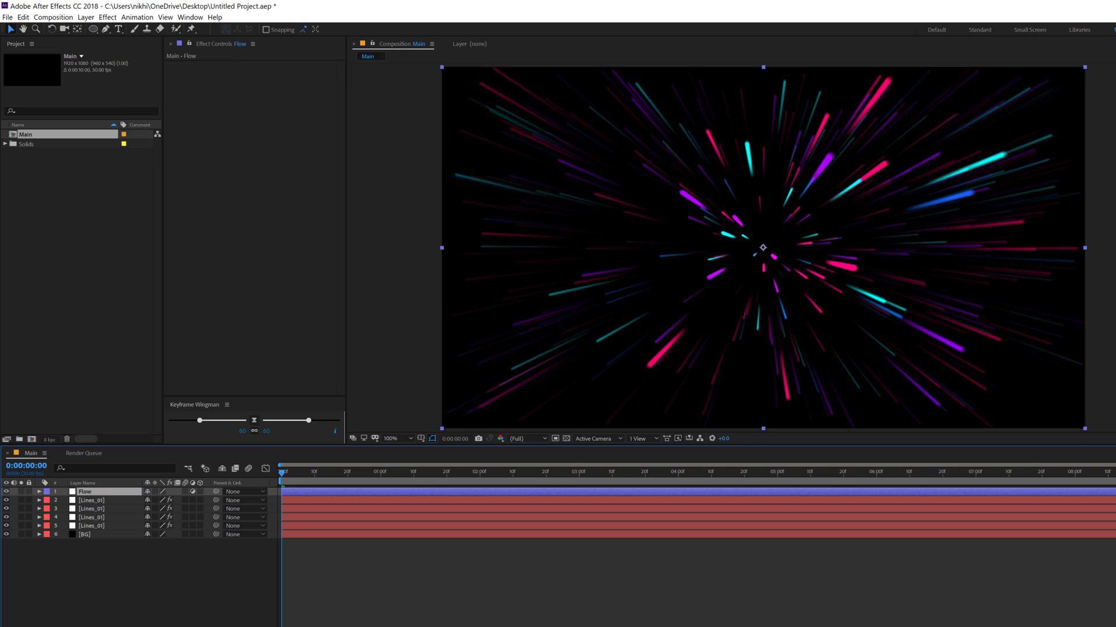
{"action": "key", "text": "ctrl+space"}
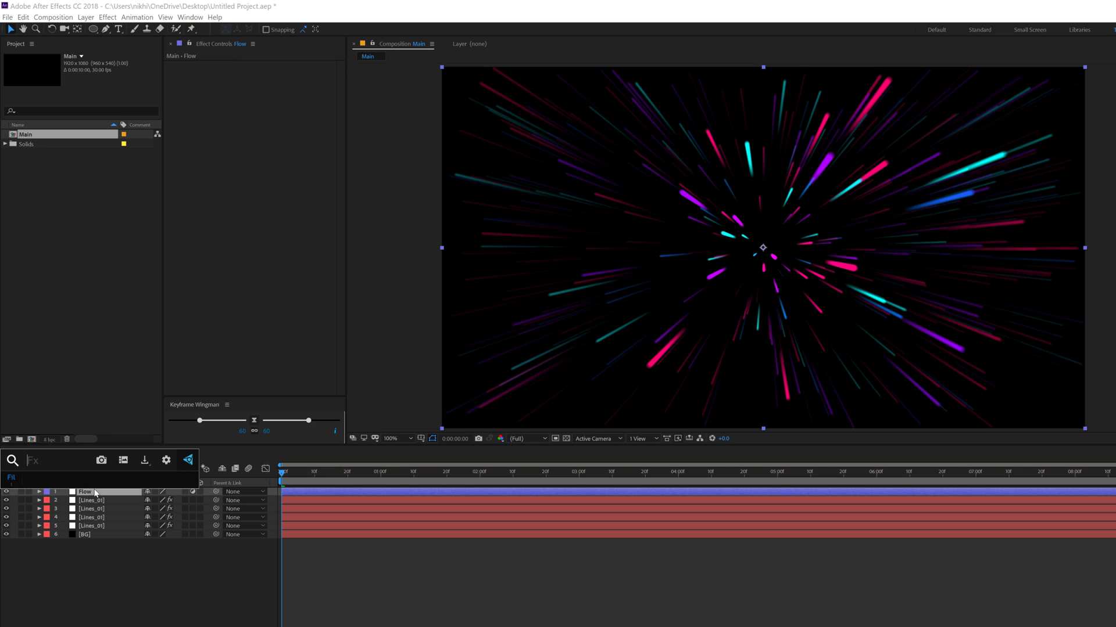
Step: Apply CC Flo Motion to the Flow layer and move Knot 1 toward the comp centre
{"action": "type", "text": "flo"}
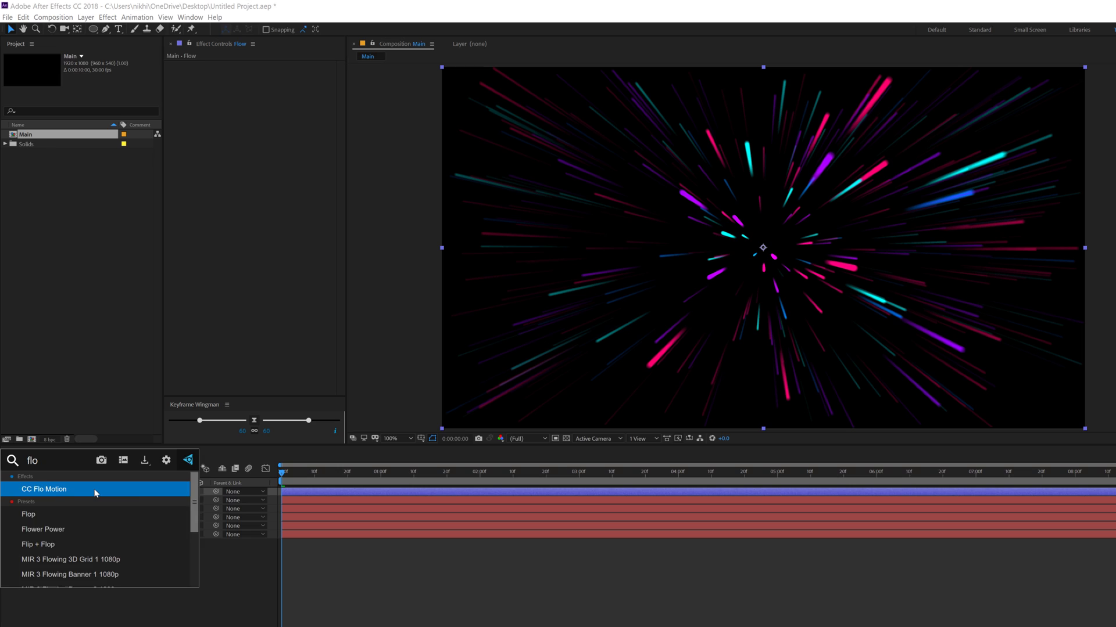
{"action": "left_click", "coordinate": [95, 493]}
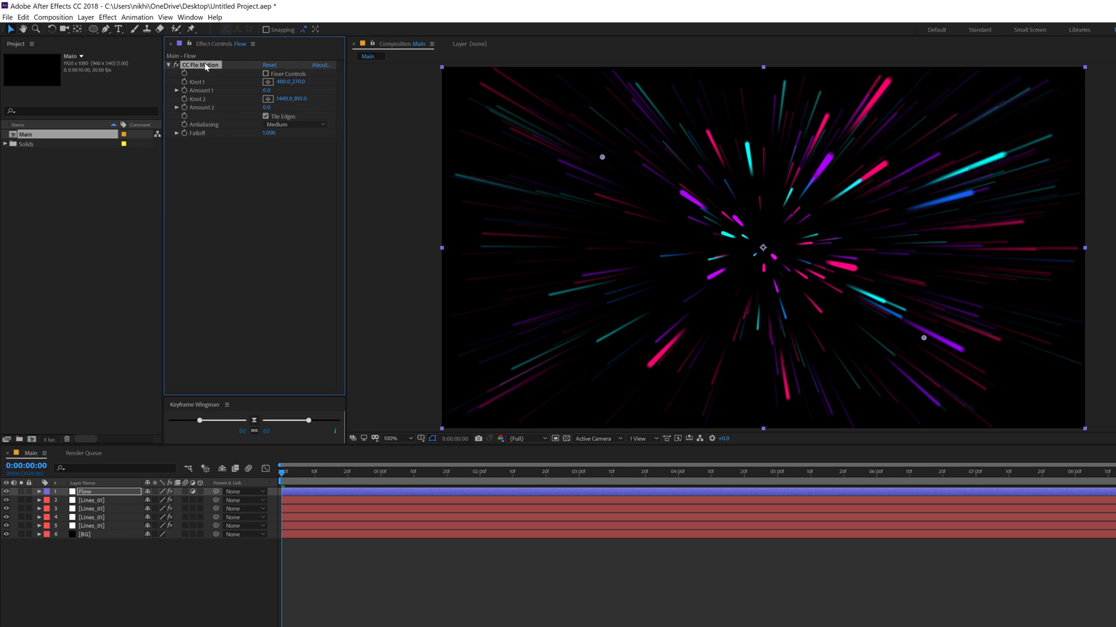
{"action": "left_click_drag", "start_coordinate": [603, 157], "coordinate": [756, 249]}
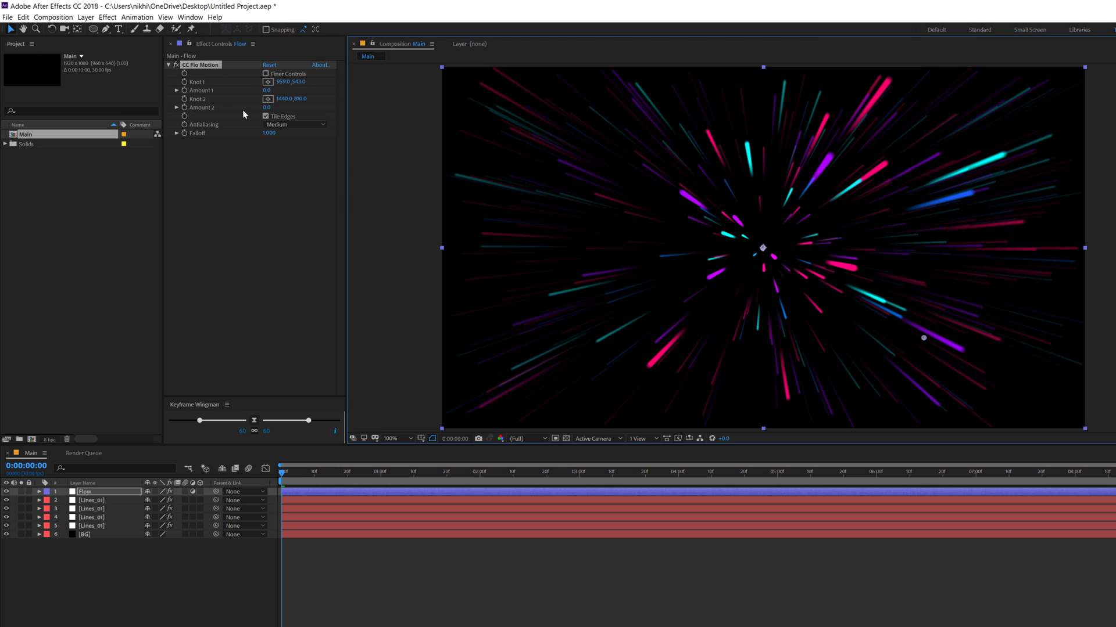
{"action": "left_click", "coordinate": [283, 82]}
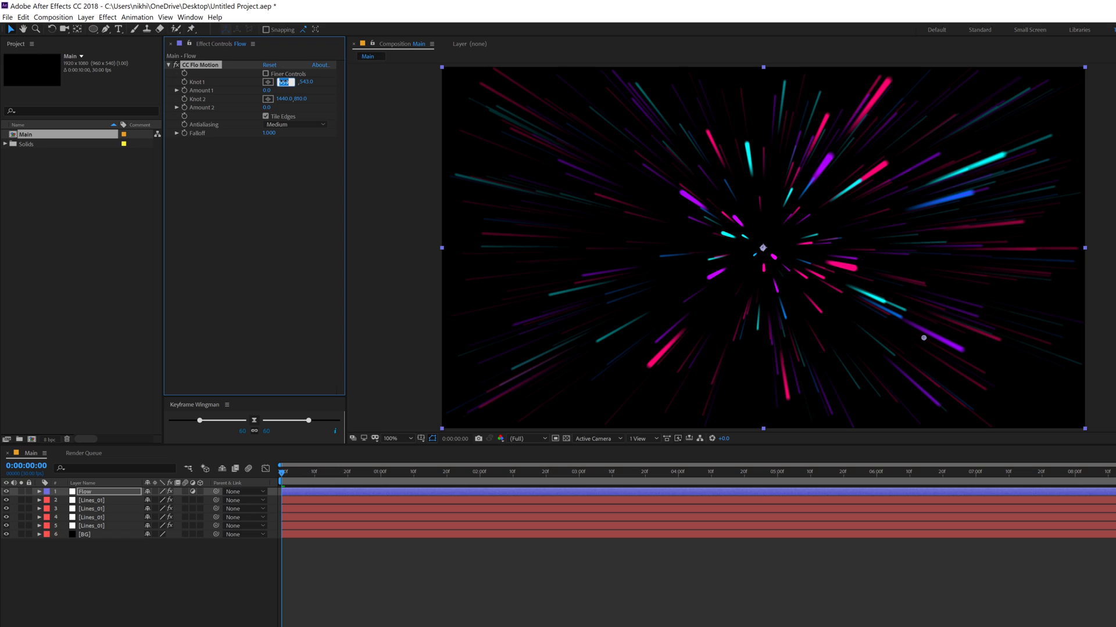
{"action": "type", "text": "960"}
{"action": "key", "text": "Tab"}
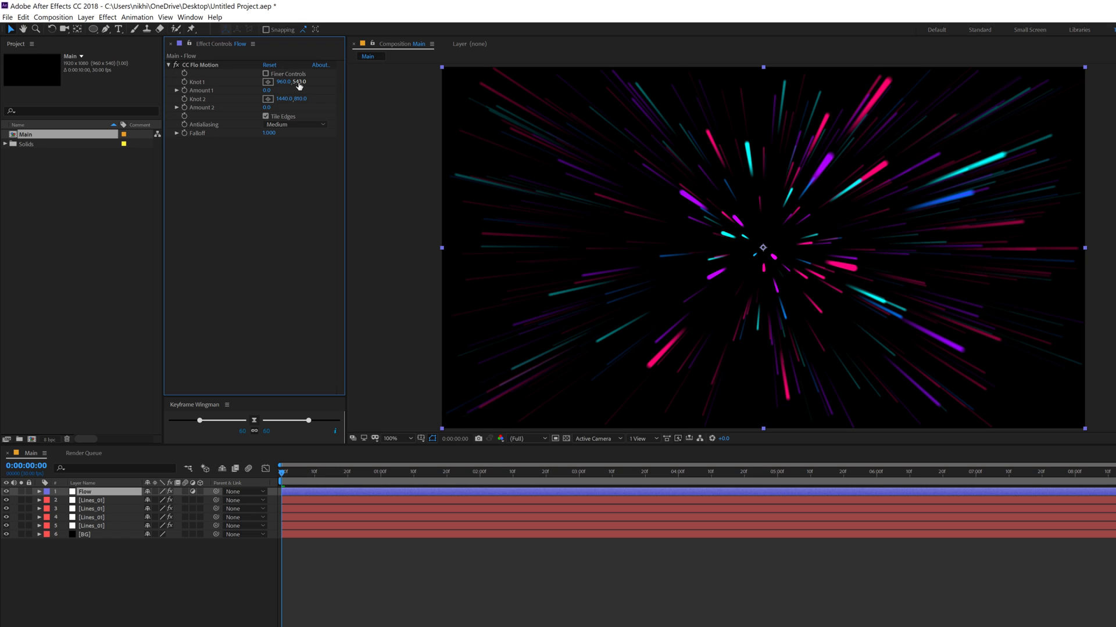
{"action": "type", "text": "54"}
Step: Set the CC Flo Motion knot positions to 960,540
{"action": "left_click", "coordinate": [289, 83]}
{"action": "left_click", "coordinate": [285, 98]}
{"action": "type", "text": "960"}
{"action": "left_click", "coordinate": [298, 82]}
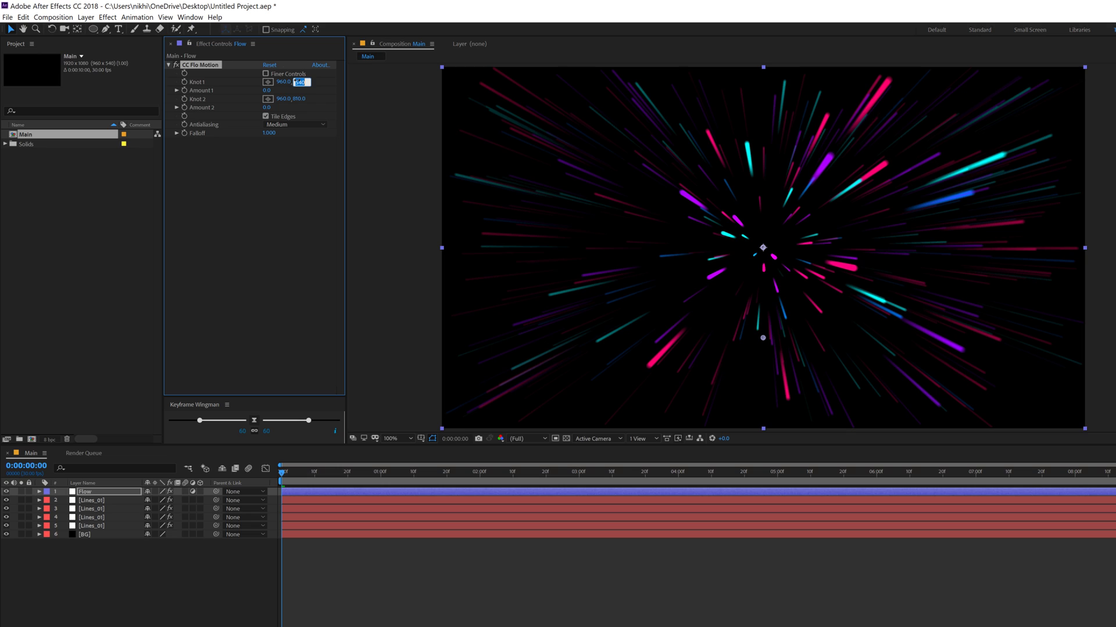
{"action": "left_click", "coordinate": [298, 98]}
{"action": "type", "text": "540"}
{"action": "left_click", "coordinate": [325, 89]}
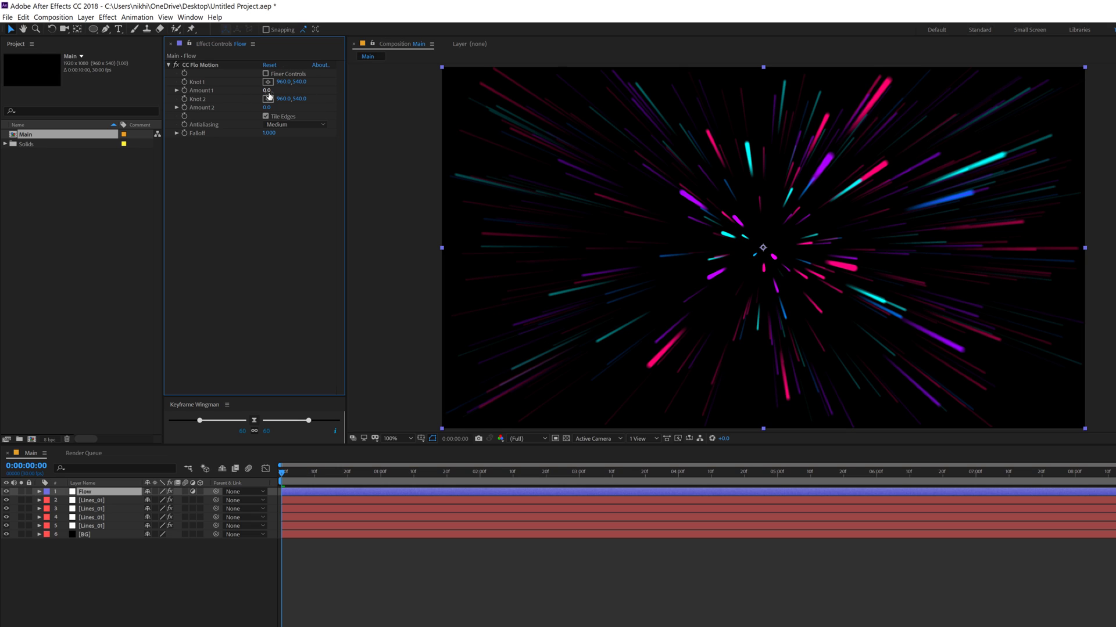
Step: Set CC Flo Motion's Amount 1 to -26 to twist the streaks
{"action": "mouse_move", "coordinate": [268, 92]}
{"action": "left_mouse_down"}
{"action": "mouse_move", "coordinate": [247, 91]}
{"action": "mouse_move", "coordinate": [264, 100]}
{"action": "left_mouse_up"}
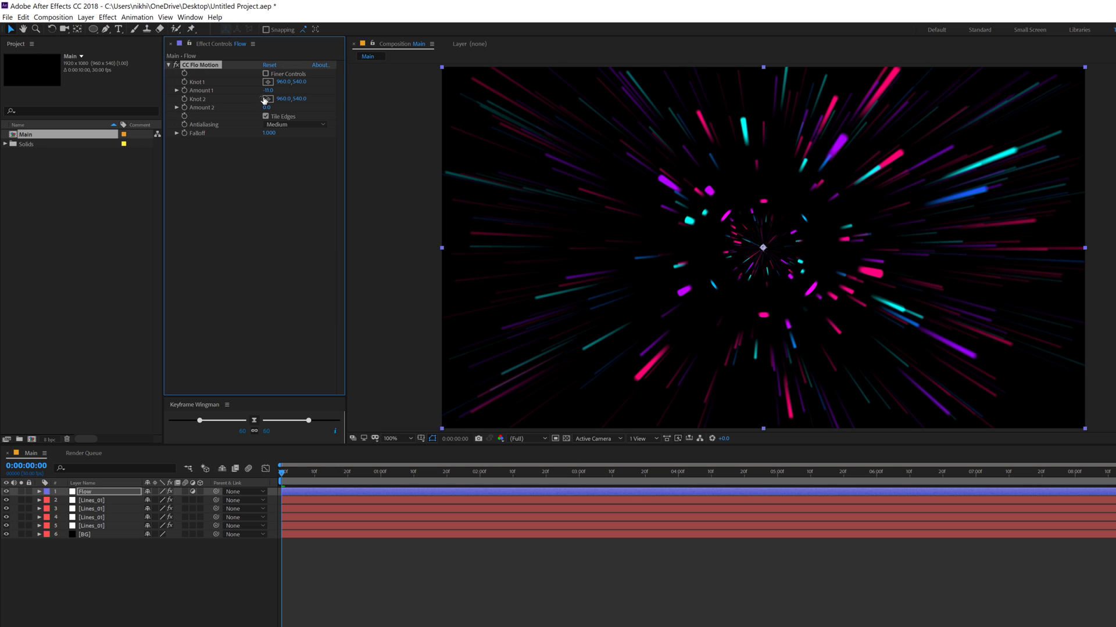
{"action": "left_click", "coordinate": [269, 91]}
{"action": "key", "text": "BackSpace"}
{"action": "type", "text": "-26"}
{"action": "key", "text": "Return"}
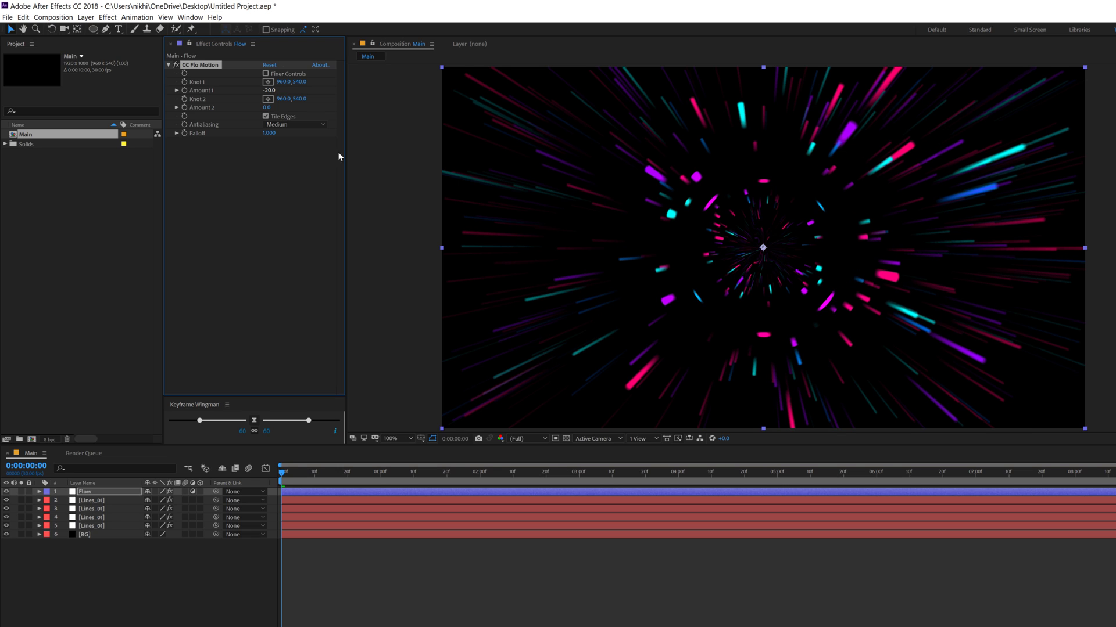
Step: Preview the warped streaks, scrubbing ahead to about three seconds
{"action": "left_click", "coordinate": [335, 482]}
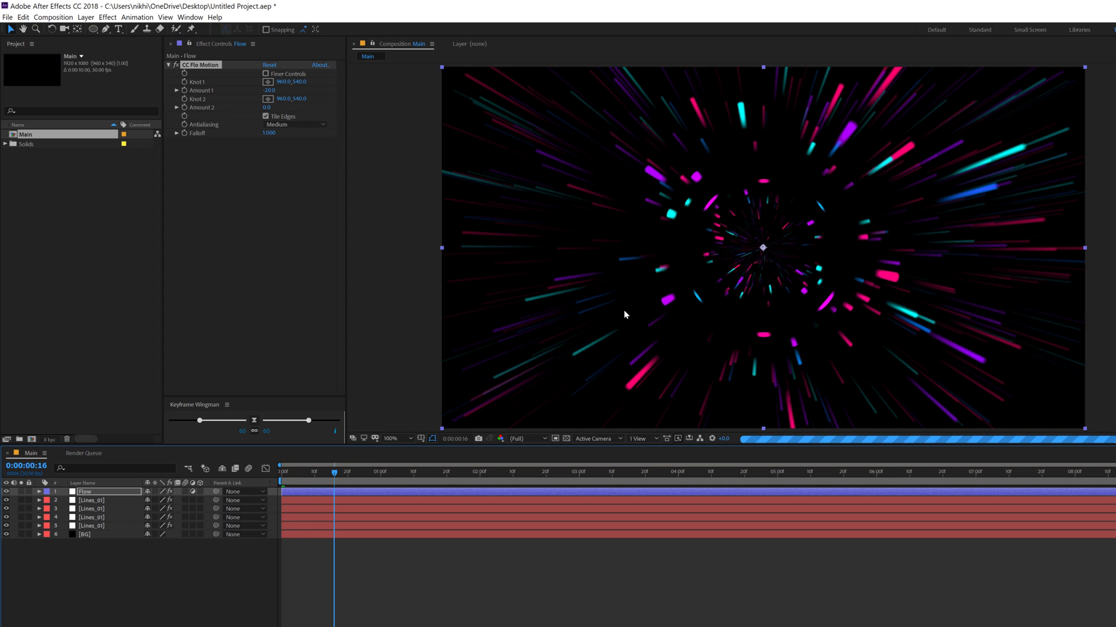
{"action": "key", "text": "comma"}
{"action": "left_click_drag", "start_coordinate": [352, 473], "coordinate": [615, 483]}
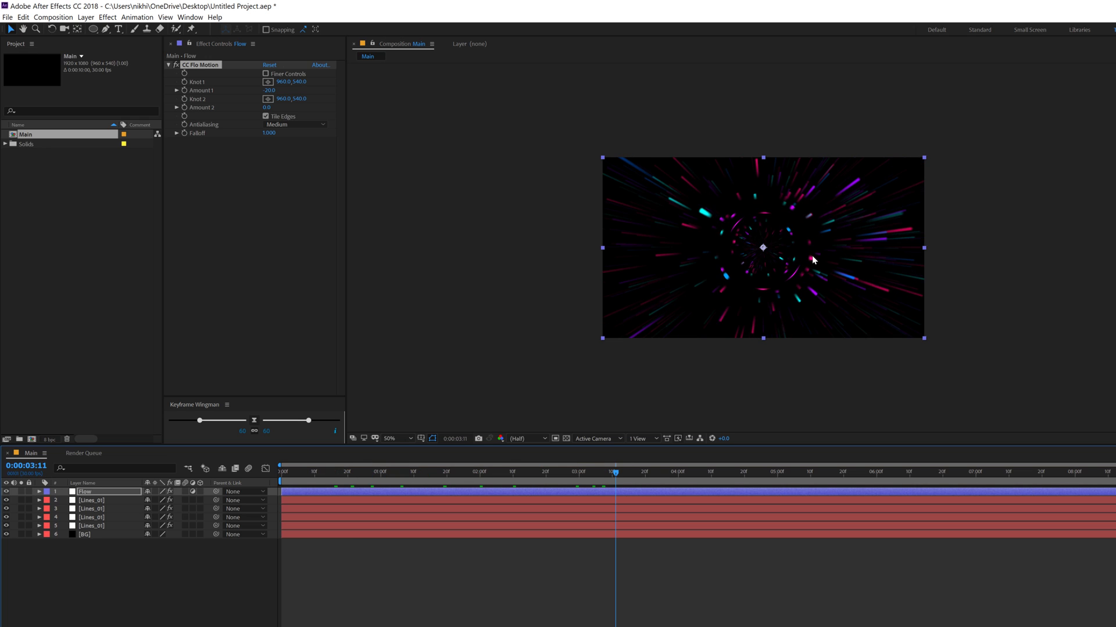
{"action": "key", "text": "period"}
{"action": "key", "text": "comma"}
Step: Raise CC Flo Motion Amount 2 to 300 and enable Finer Controls
{"action": "left_click_drag", "start_coordinate": [265, 109], "coordinate": [275, 108]}
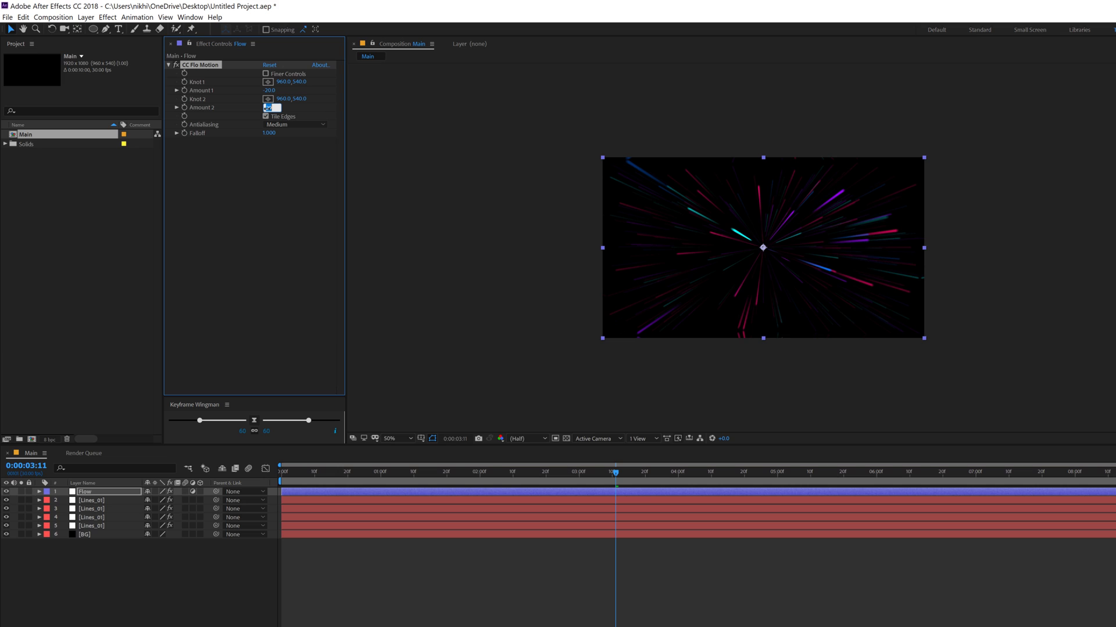
{"action": "left_click", "coordinate": [272, 149]}
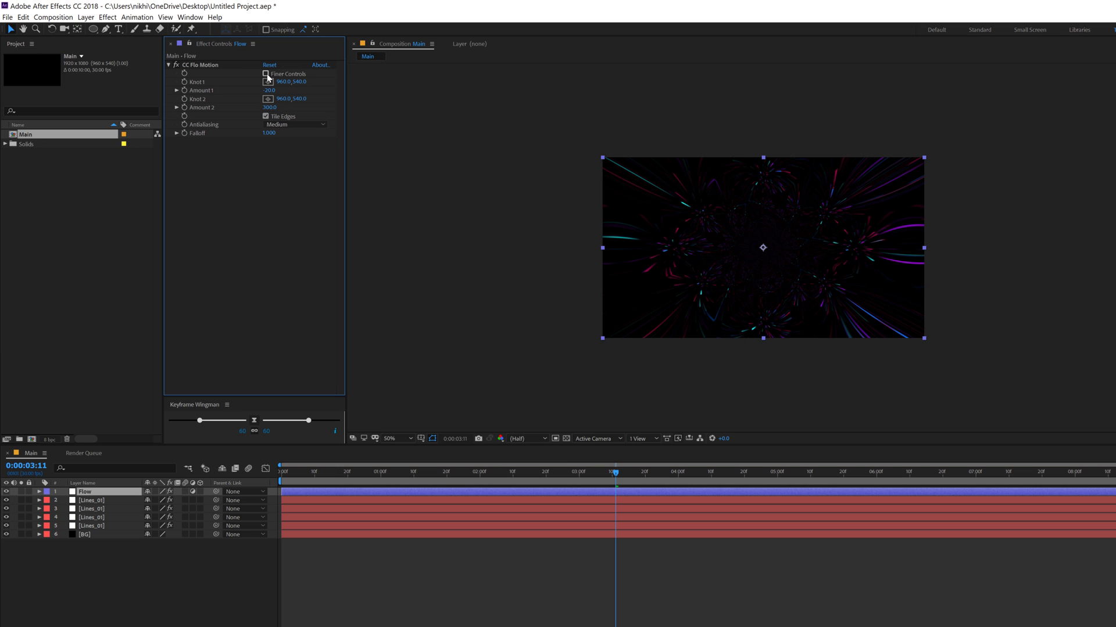
{"action": "left_click", "coordinate": [267, 74]}
Step: Preview the stronger swirl from one second, then scrub to around 1:24
{"action": "key", "text": "period"}
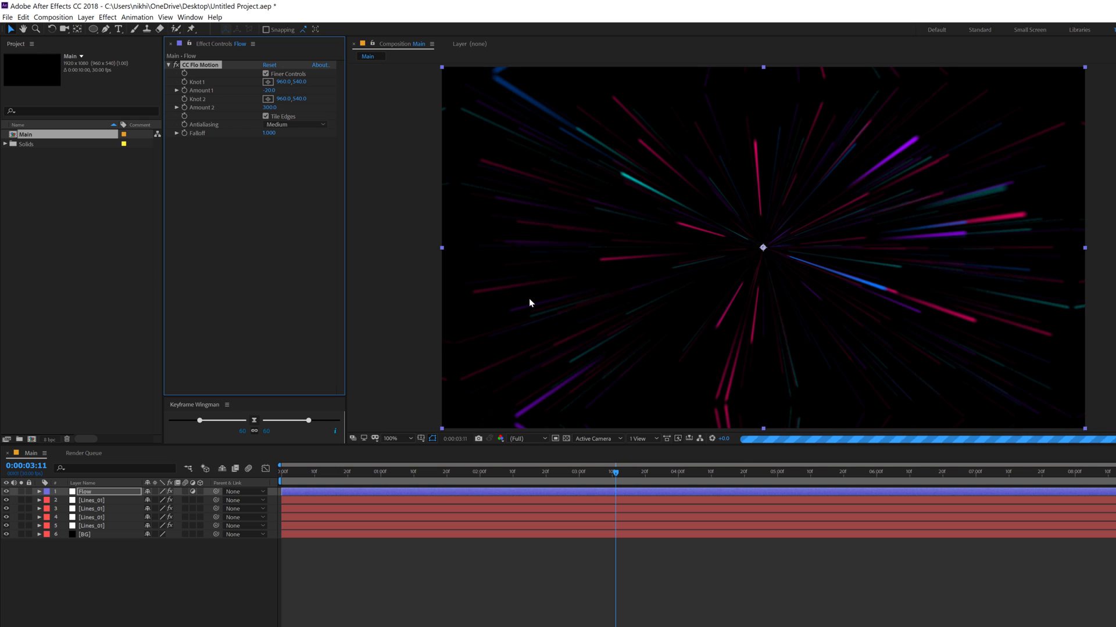
{"action": "left_click_drag", "start_coordinate": [352, 472], "coordinate": [380, 472]}
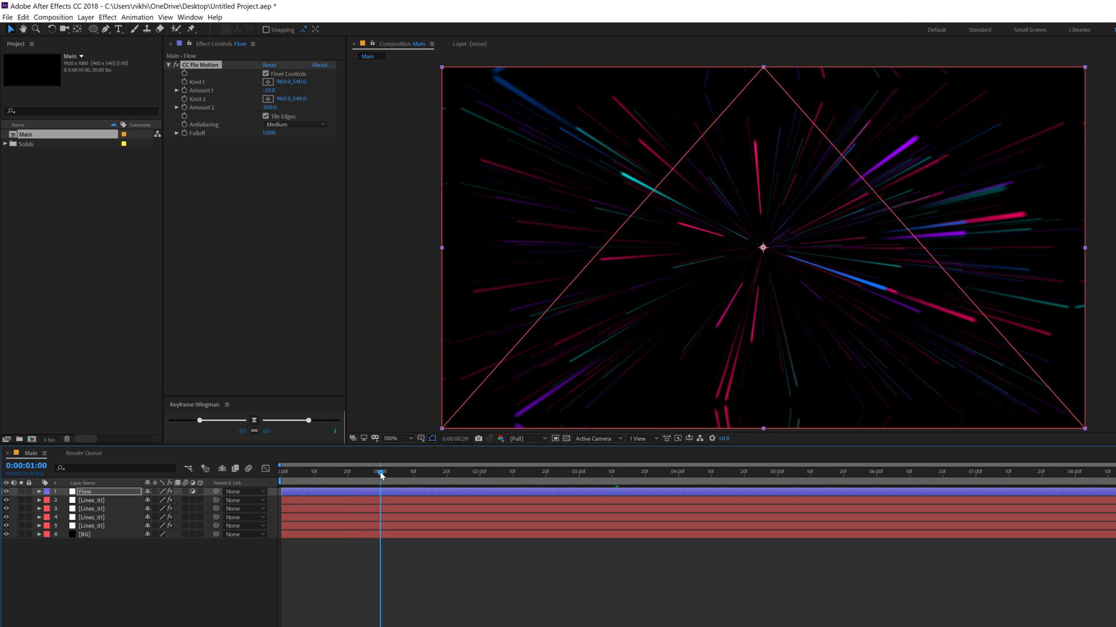
{"action": "key", "text": "comma"}
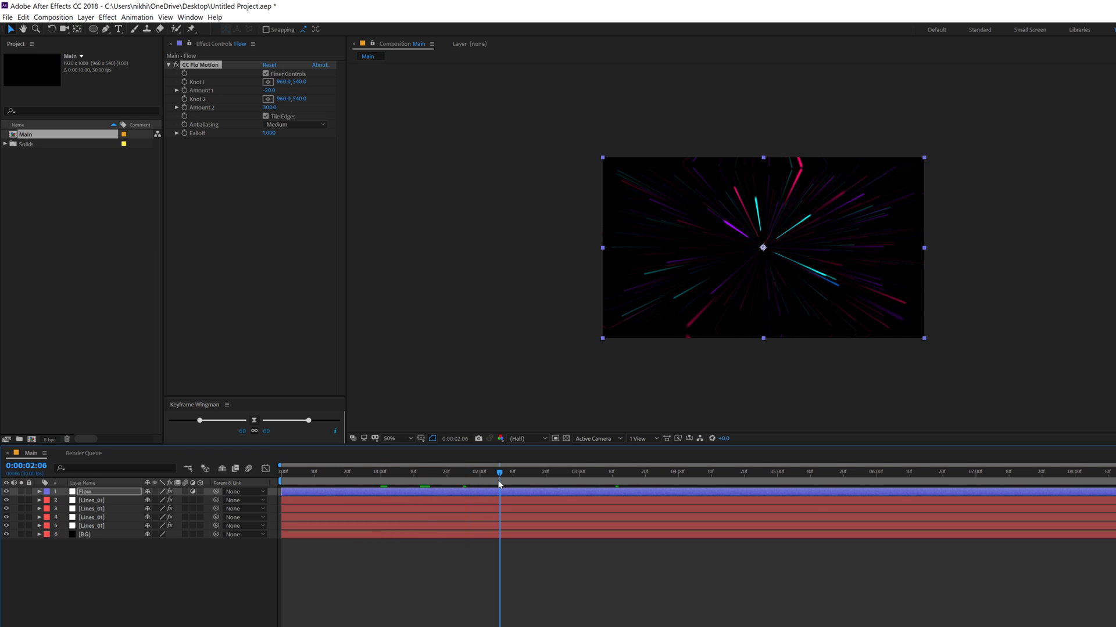
{"action": "left_click_drag", "start_coordinate": [440, 479], "coordinate": [474, 471]}
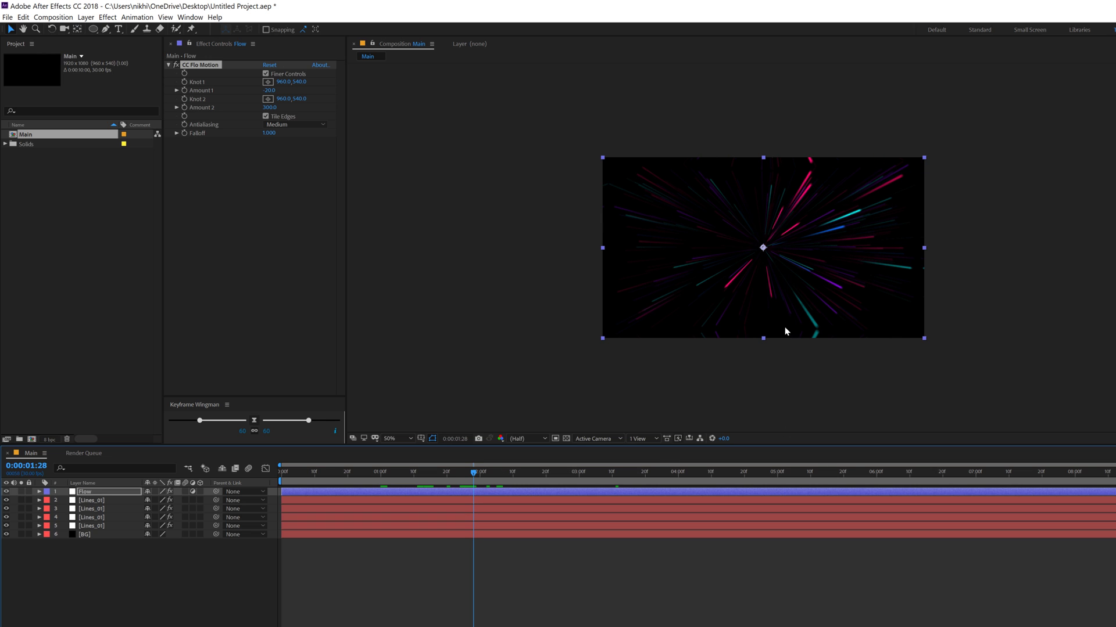
Step: Add a new adjustment layer at the top named CC
{"action": "right_click", "coordinate": [77, 575]}
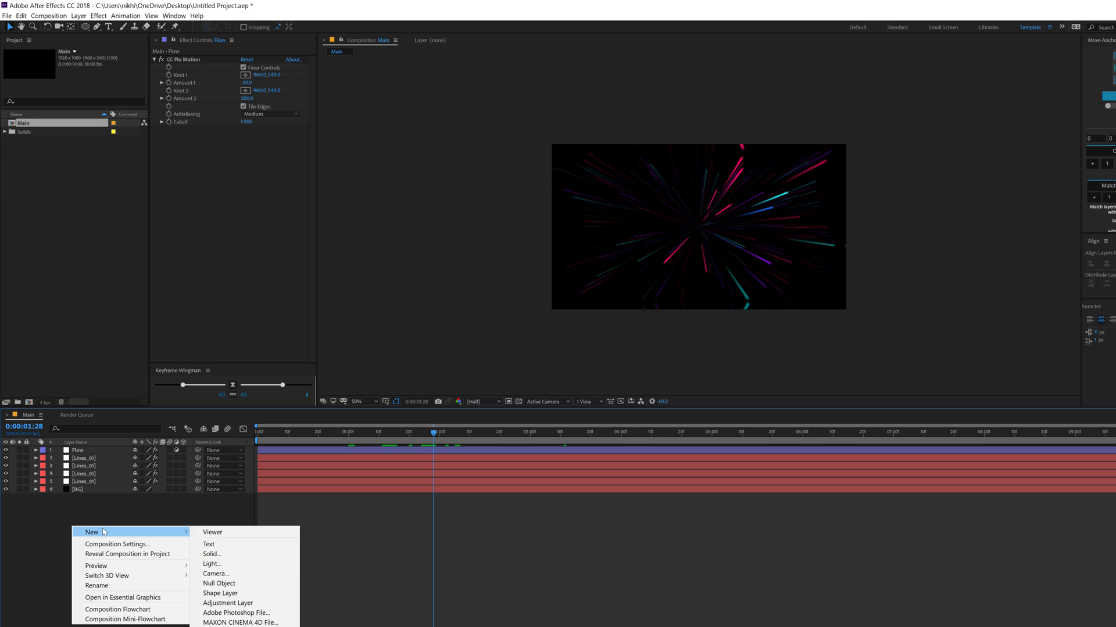
{"action": "mouse_move", "coordinate": [106, 532]}
{"action": "left_click", "coordinate": [233, 602]}
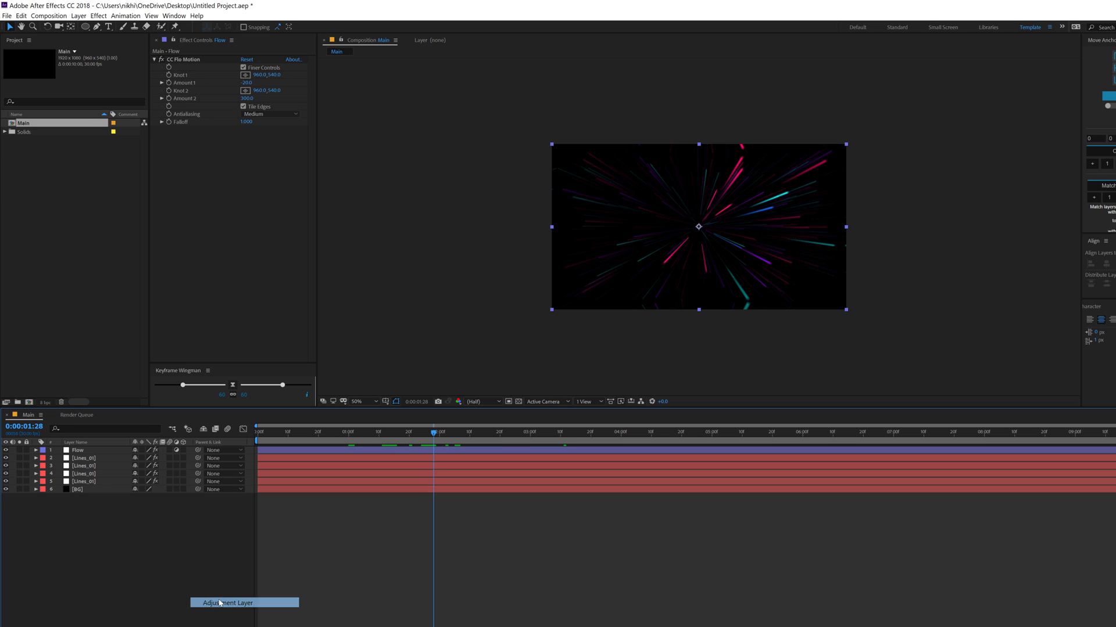
{"action": "key", "text": "Return"}
{"action": "type", "text": "CC"}
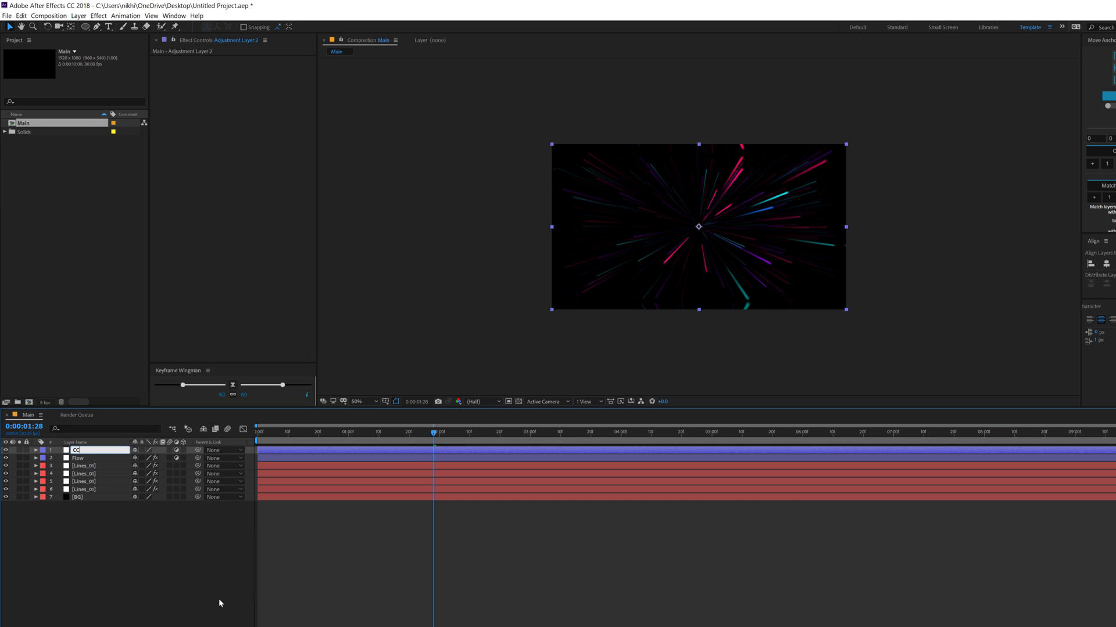
{"action": "key", "text": "Return"}
Step: Apply CC Lens to the CC layer with Size 200
{"action": "key", "text": "ctrl+space"}
{"action": "type", "text": "cc le"}
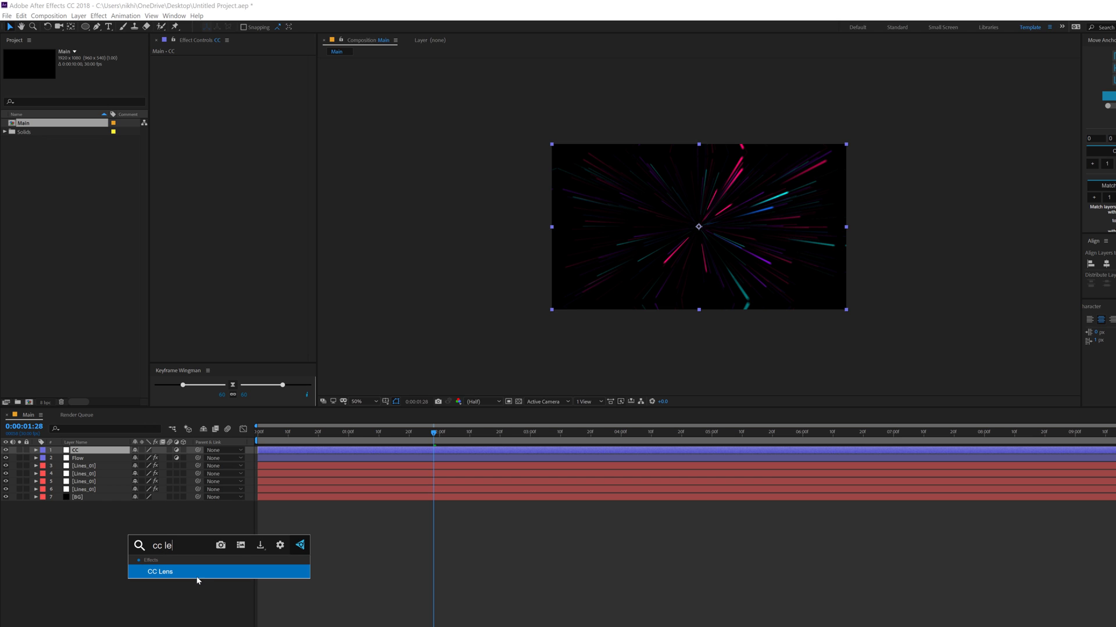
{"action": "key", "text": "Return"}
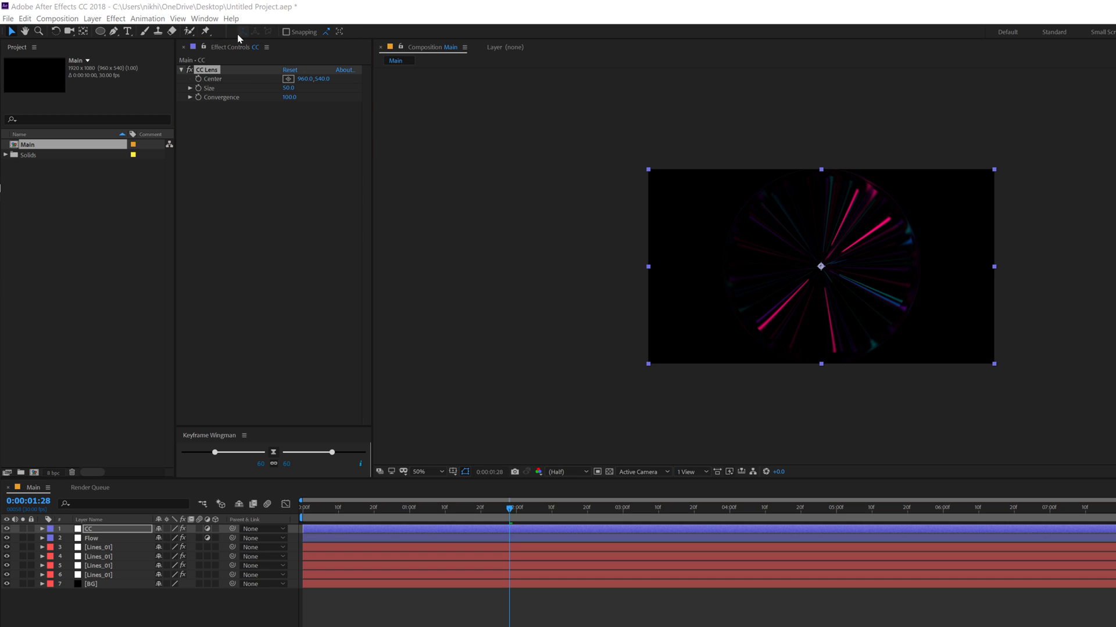
{"action": "left_click", "coordinate": [290, 88]}
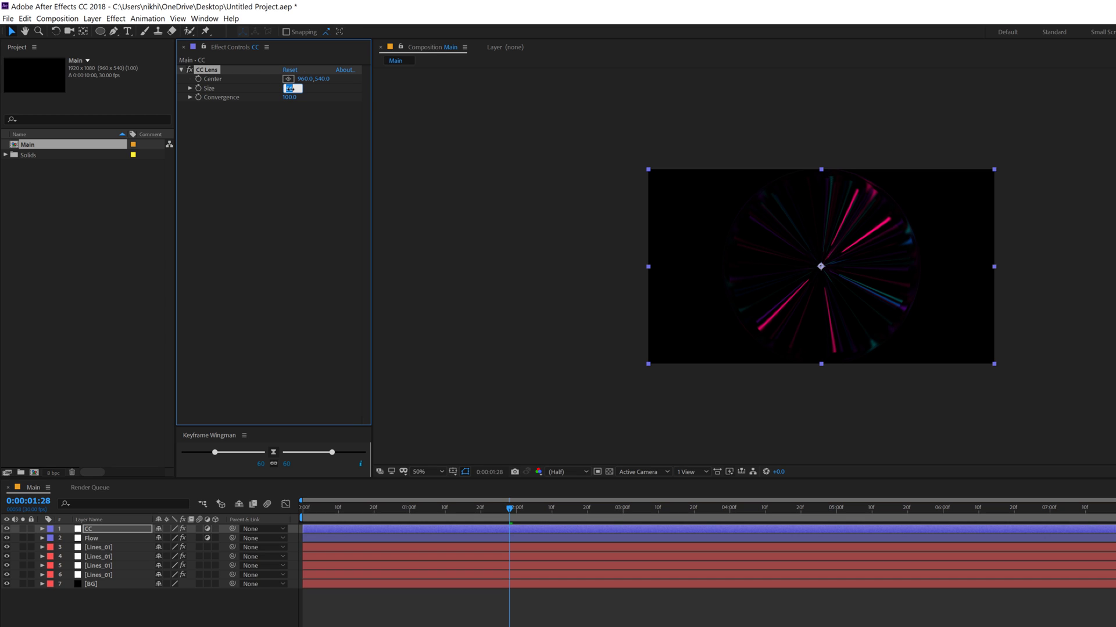
{"action": "type", "text": "200"}
{"action": "key", "text": "Return"}
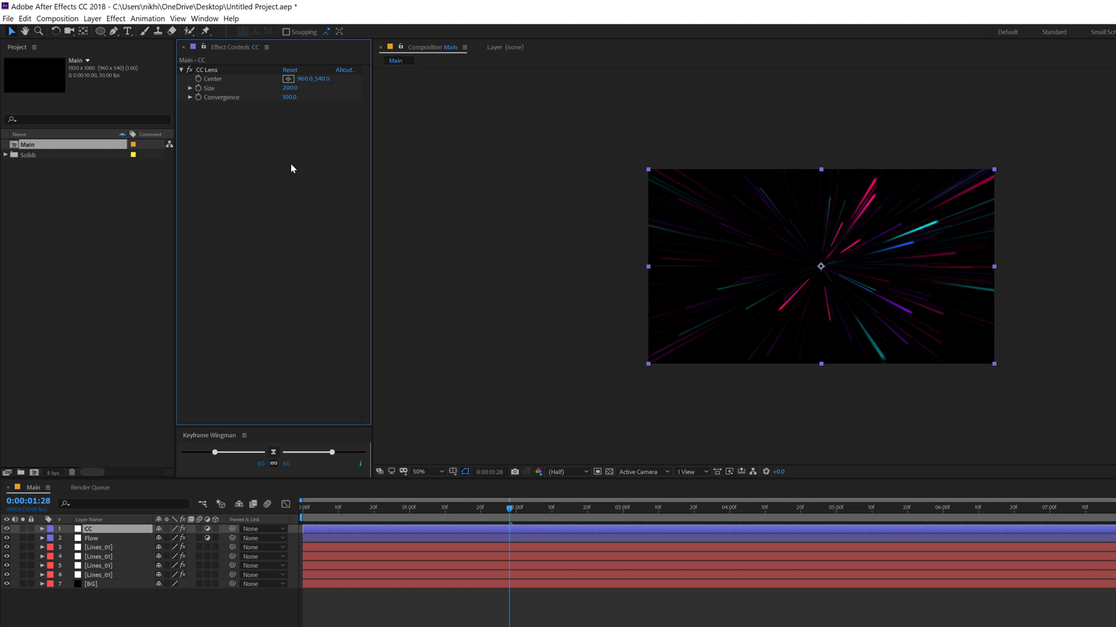
{"action": "key", "text": "ctrl+space"}
Step: Apply Transform to the CC layer with Scale Height 110
{"action": "type", "text": "tra"}
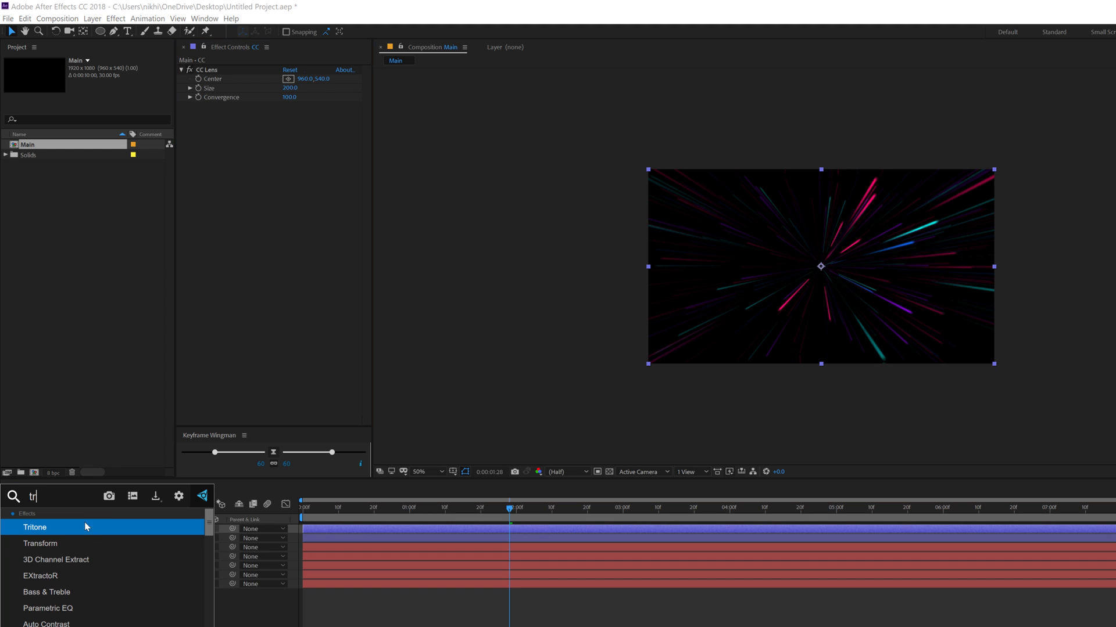
{"action": "left_click", "coordinate": [61, 539]}
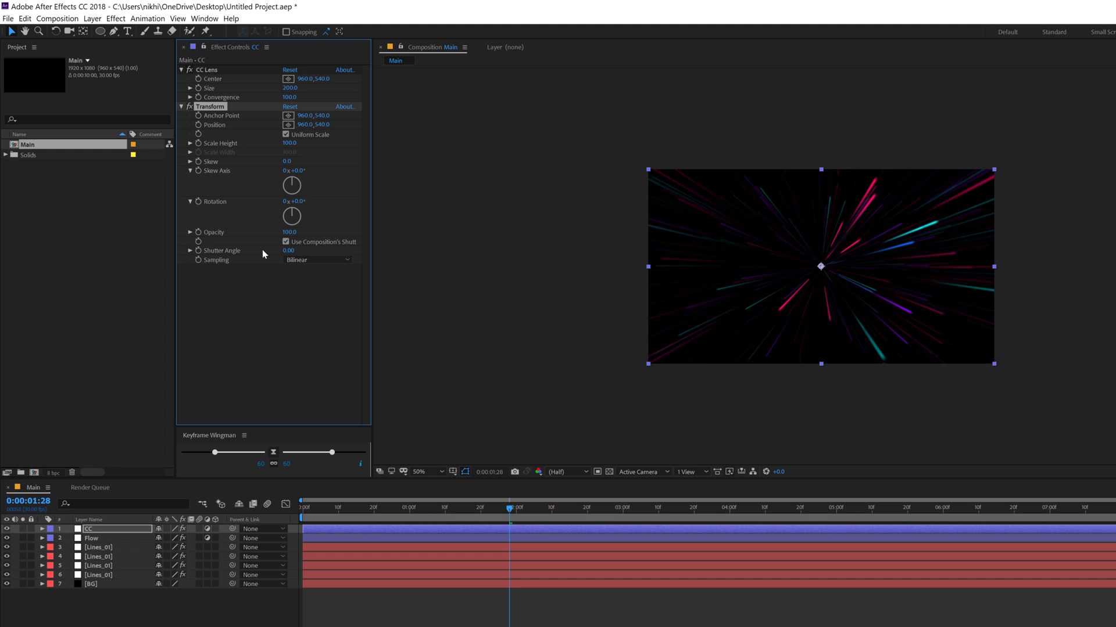
{"action": "left_click", "coordinate": [290, 144]}
{"action": "type", "text": "110"}
{"action": "key", "text": "Return"}
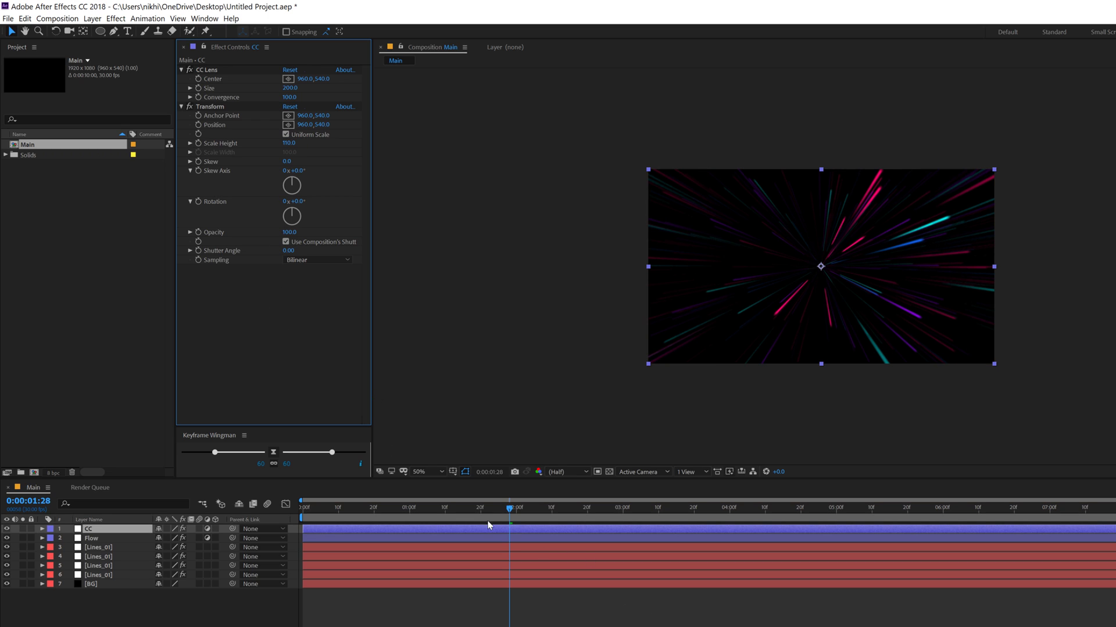
Step: Scrub the timeline and preview the stretched streaks at full resolution
{"action": "left_click_drag", "start_coordinate": [364, 511], "coordinate": [721, 522]}
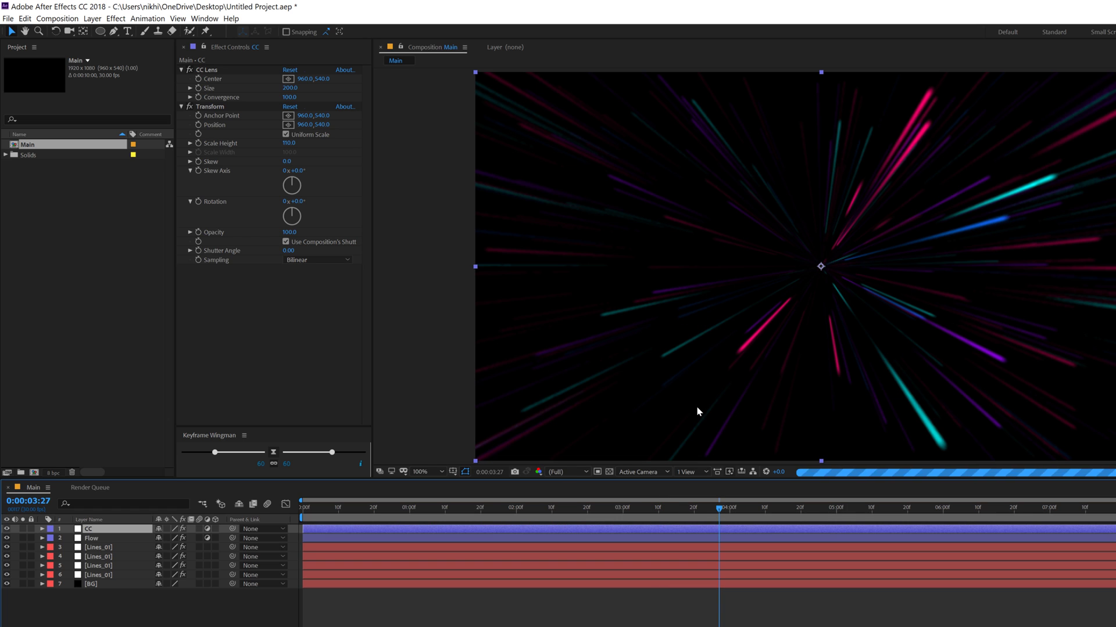
{"action": "key", "text": "period"}
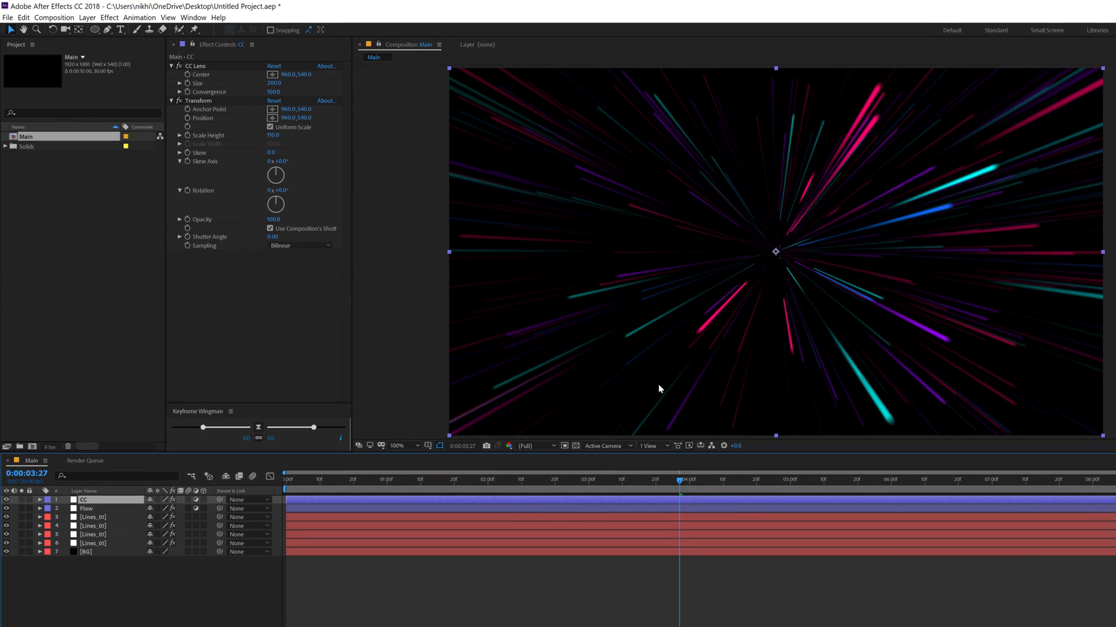
{"action": "key", "text": "period"}
Step: Pre-compose all seven layers into a single precomp
{"action": "left_click", "coordinate": [84, 554]}
{"action": "key", "text": "ctrl+a"}
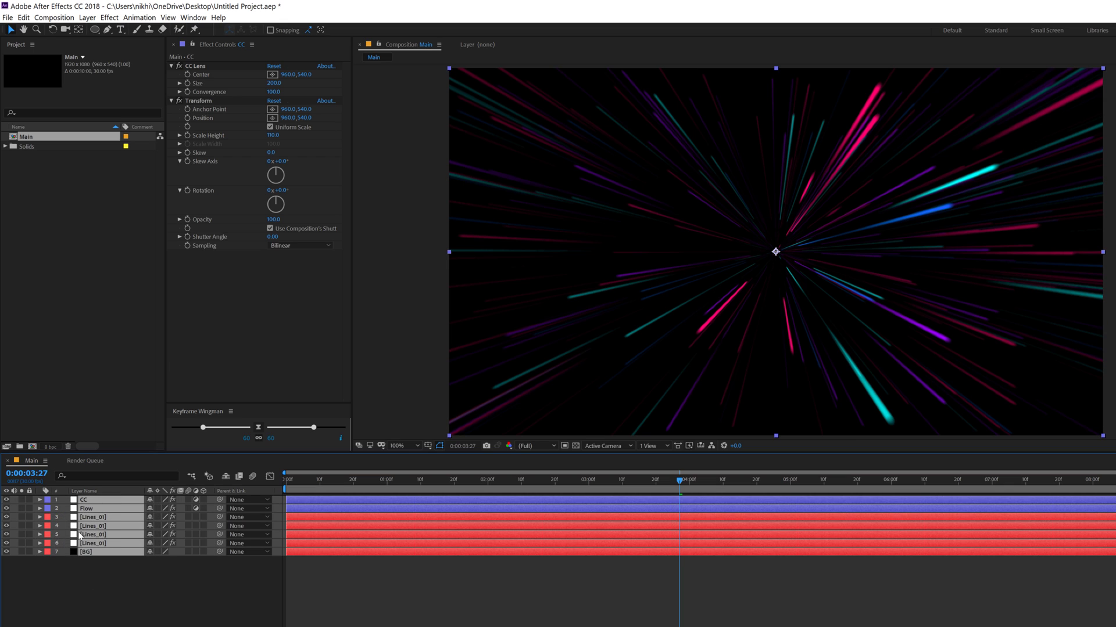
{"action": "key", "text": "ctrl+shift+c"}
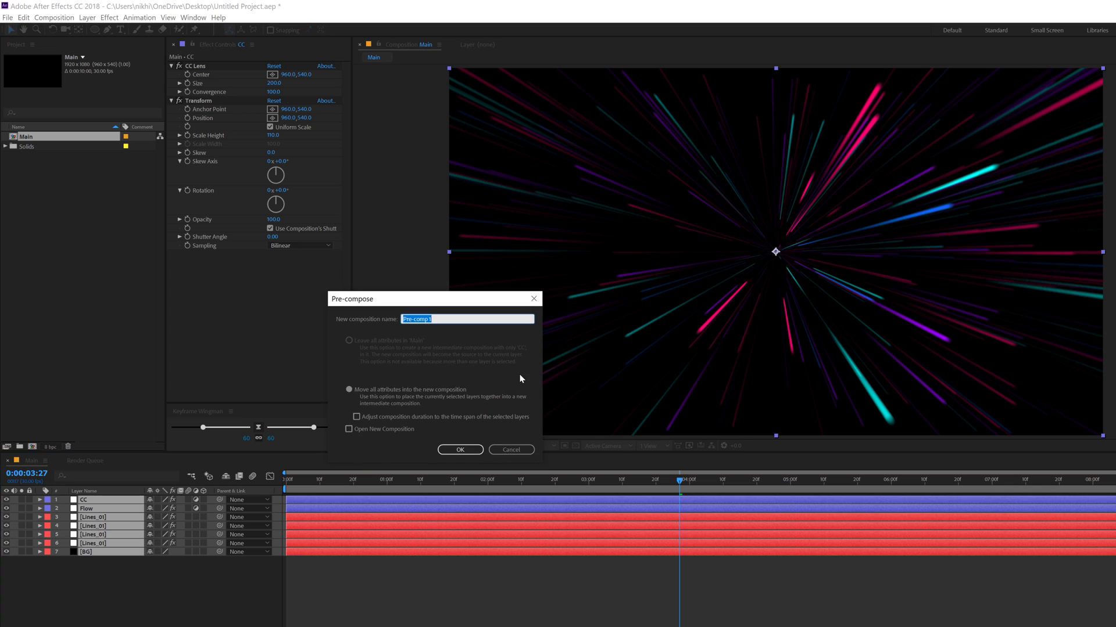
{"action": "type", "text": "B"}
{"action": "left_click", "coordinate": [461, 450]}
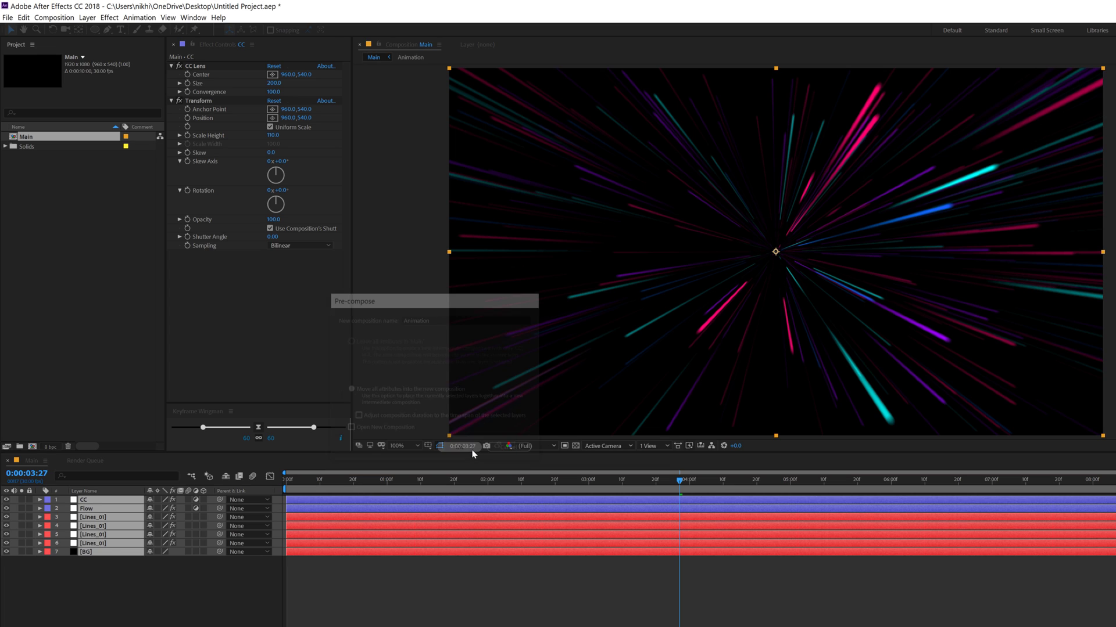
Step: Add Glow at 43.1% threshold, then duplicate it as Glow 2 with radius 199 and threshold 16.9%
{"action": "key", "text": "ctrl+space"}
{"action": "type", "text": "glo"}
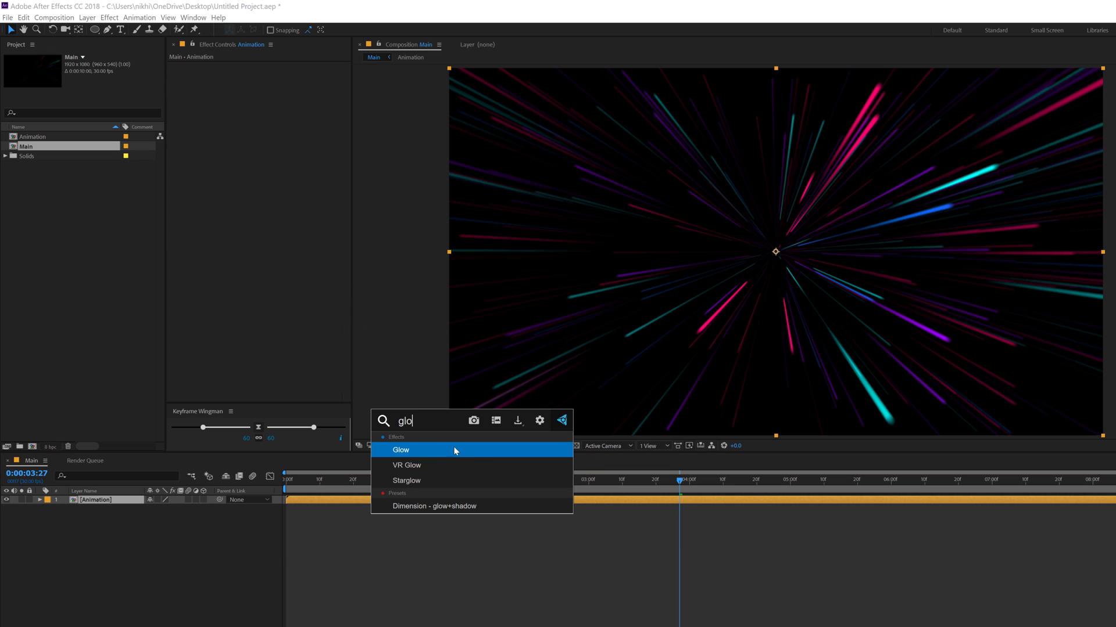
{"action": "left_click", "coordinate": [453, 448]}
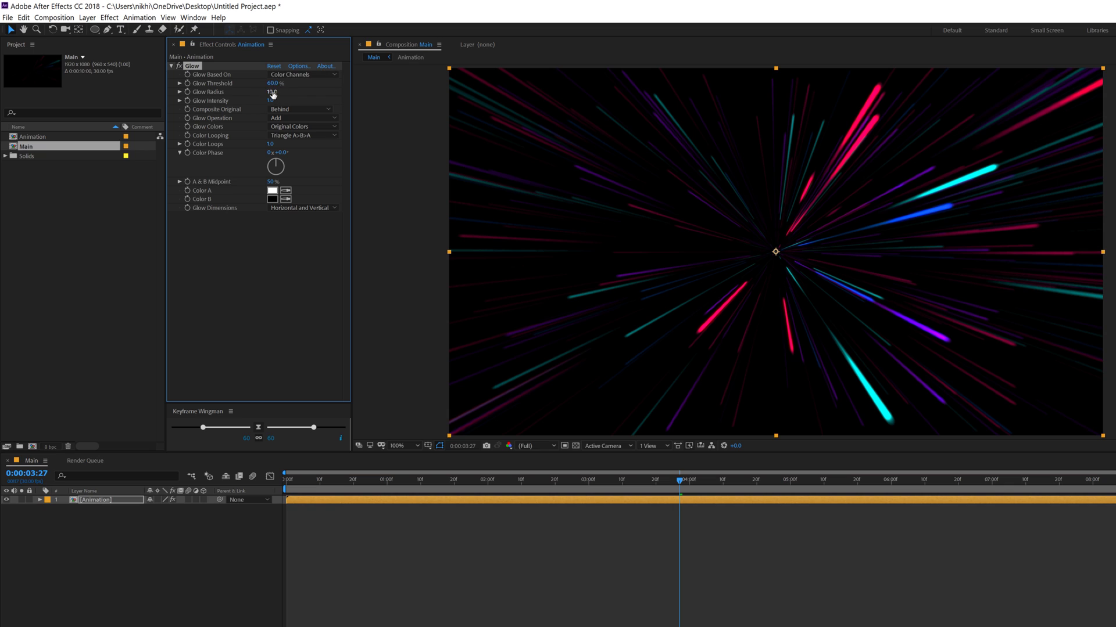
{"action": "mouse_move", "coordinate": [271, 91]}
{"action": "left_mouse_down"}
{"action": "mouse_move", "coordinate": [285, 92]}
{"action": "mouse_move", "coordinate": [251, 88]}
{"action": "left_mouse_up"}
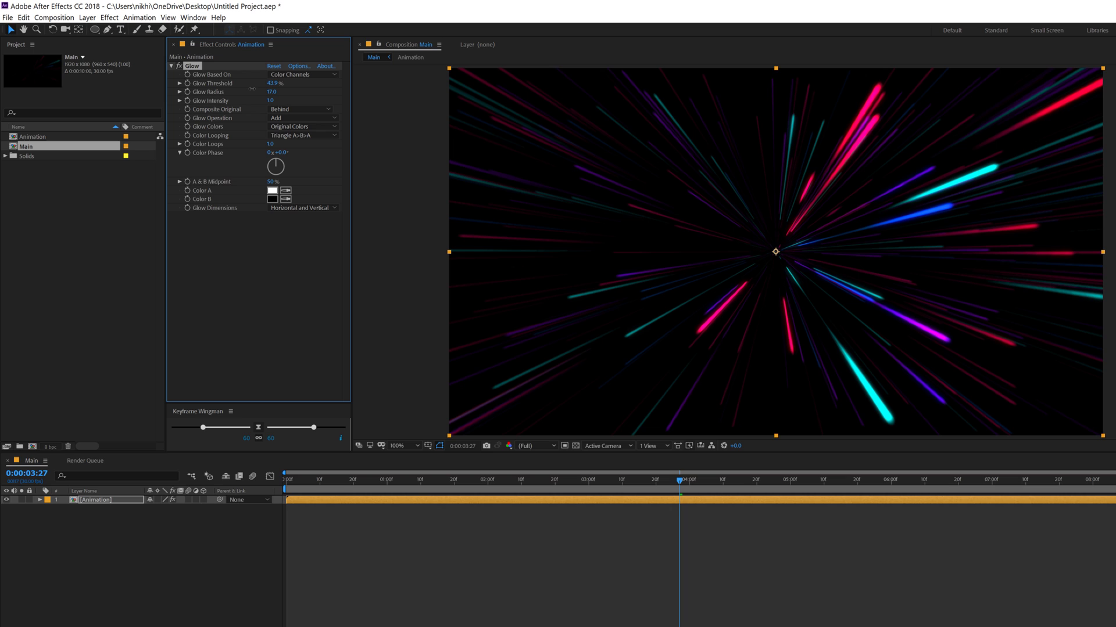
{"action": "key", "text": "ctrl+d"}
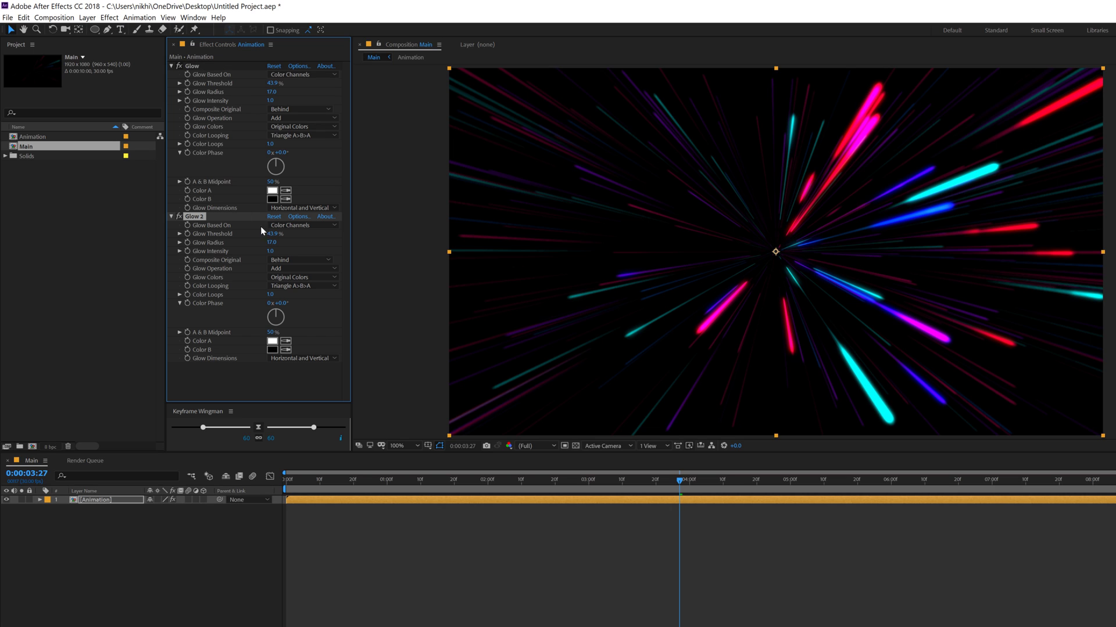
{"action": "left_click_drag", "start_coordinate": [271, 243], "coordinate": [328, 244]}
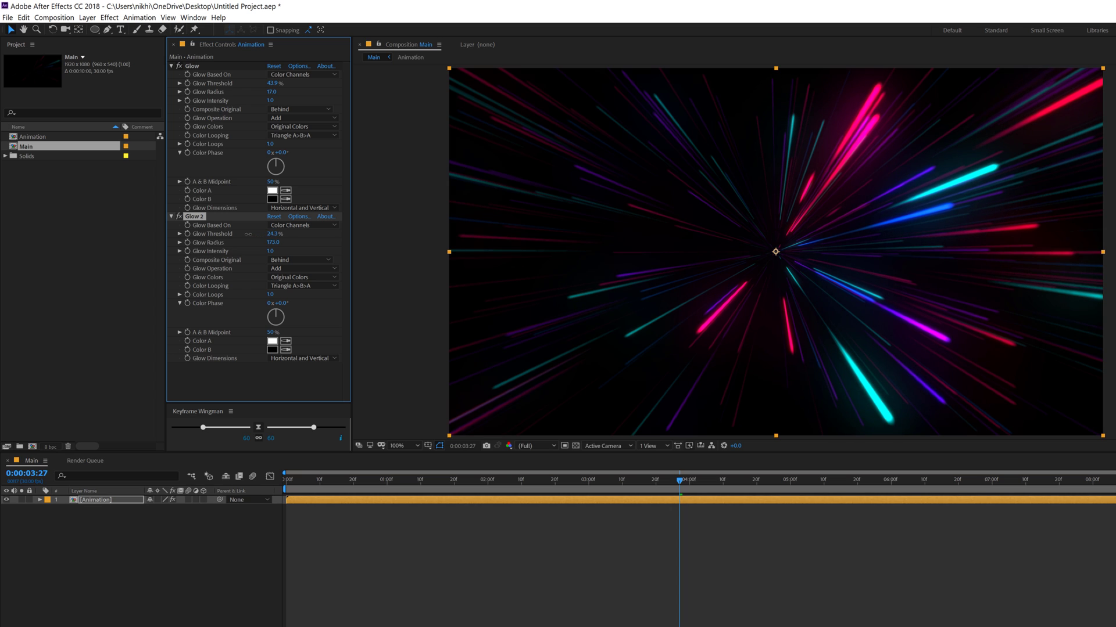
{"action": "left_click_drag", "start_coordinate": [232, 234], "coordinate": [287, 243]}
Step: Preview the glowing streaks from near the start to 0:00:01:04
{"action": "left_click", "coordinate": [312, 479]}
{"action": "key", "text": "space"}
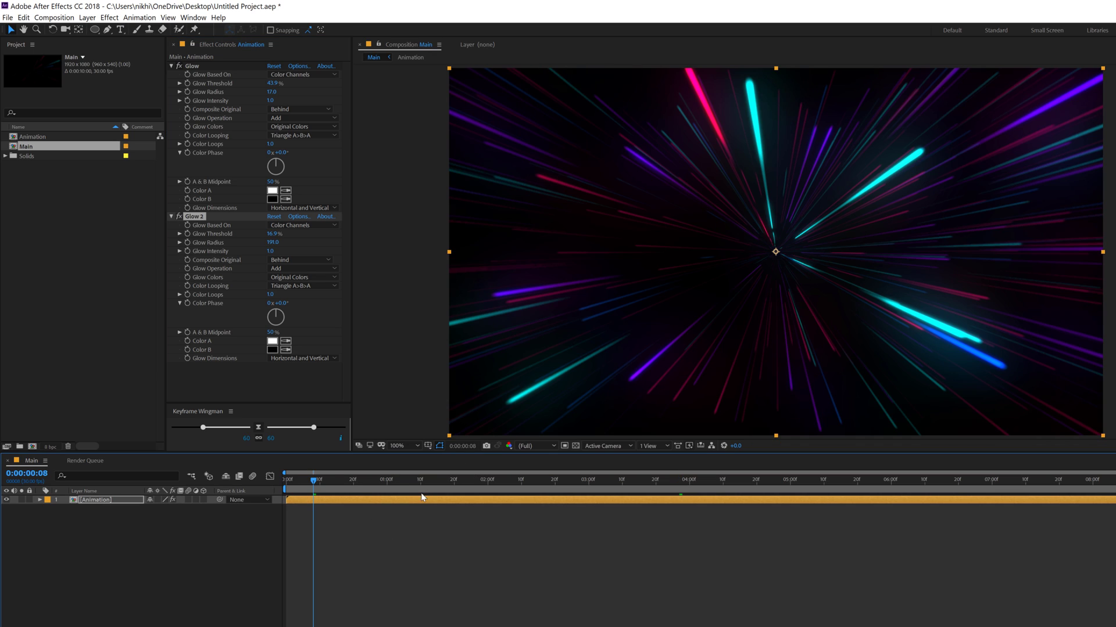
{"action": "left_click", "coordinate": [400, 483]}
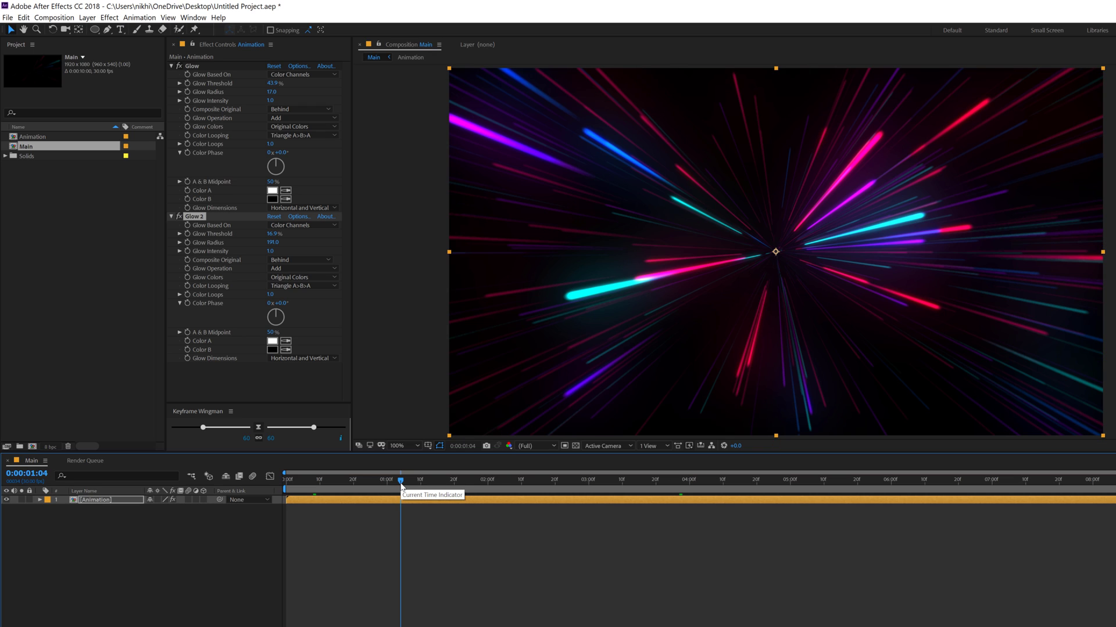
Step: Move the BG layer from the Animation comp into Main, below the streaks
{"action": "double_click", "coordinate": [98, 504]}
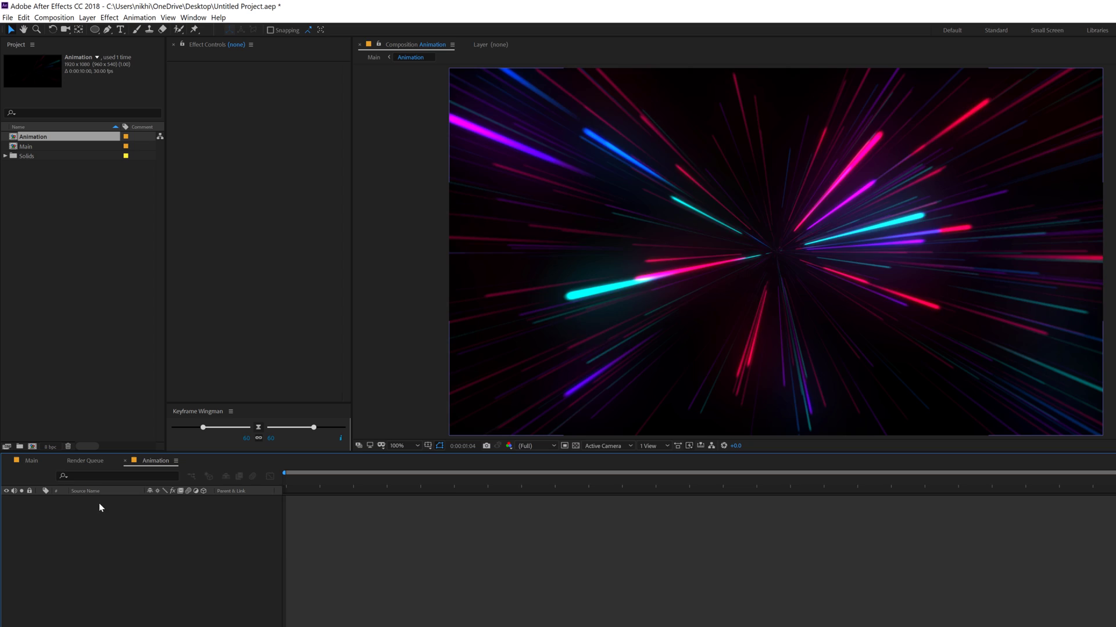
{"action": "left_click", "coordinate": [96, 554]}
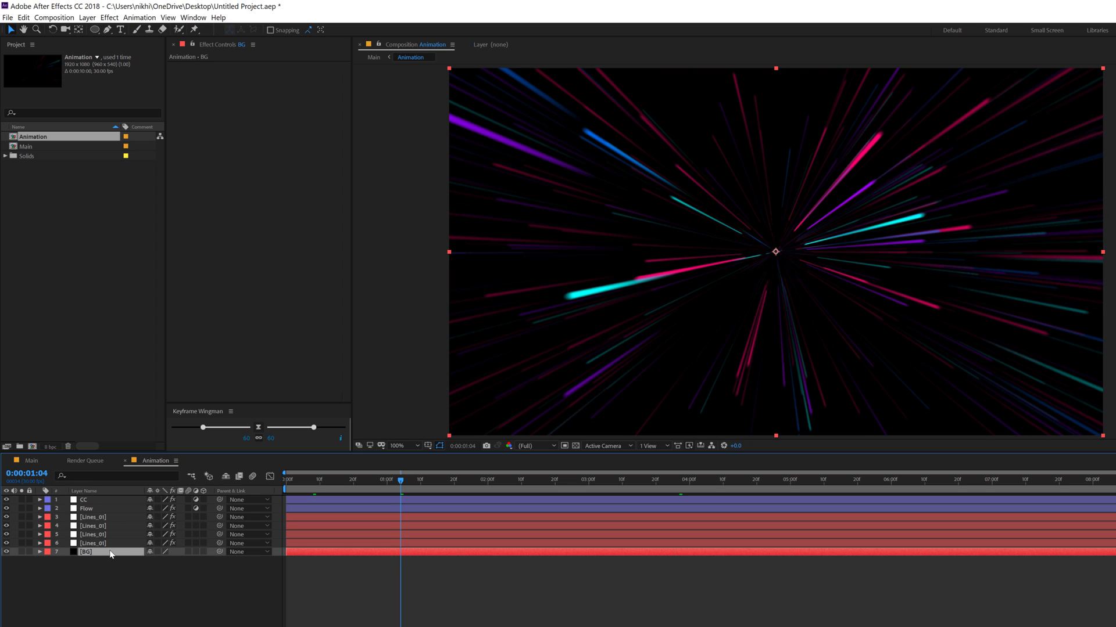
{"action": "key", "text": "Delete"}
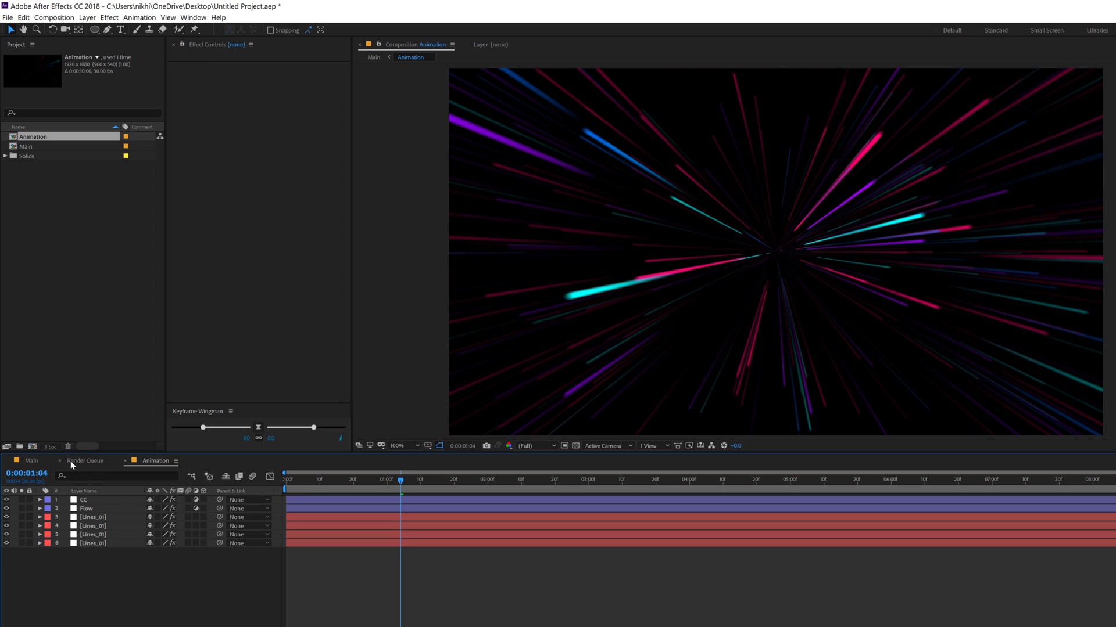
{"action": "left_click", "coordinate": [43, 462]}
{"action": "key", "text": "ctrl+v"}
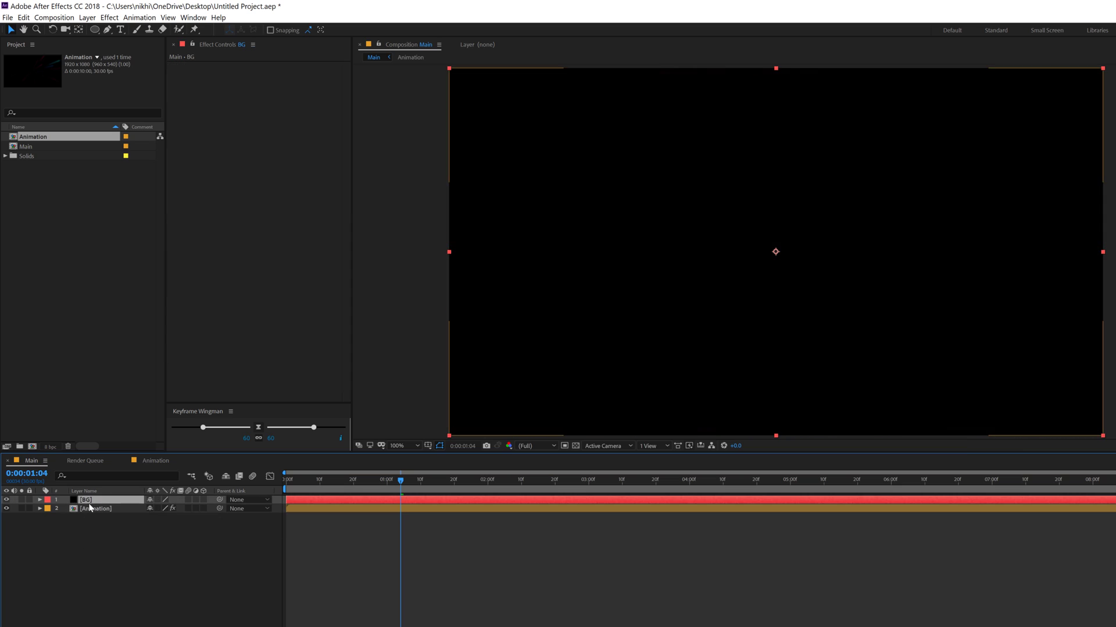
{"action": "key", "text": "ctrl+shift+bracketleft"}
Step: Apply Twirl to the Animation layer with Angle 1x+44° and Radius 38
{"action": "left_click", "coordinate": [98, 501]}
{"action": "key", "text": "ctrl+space"}
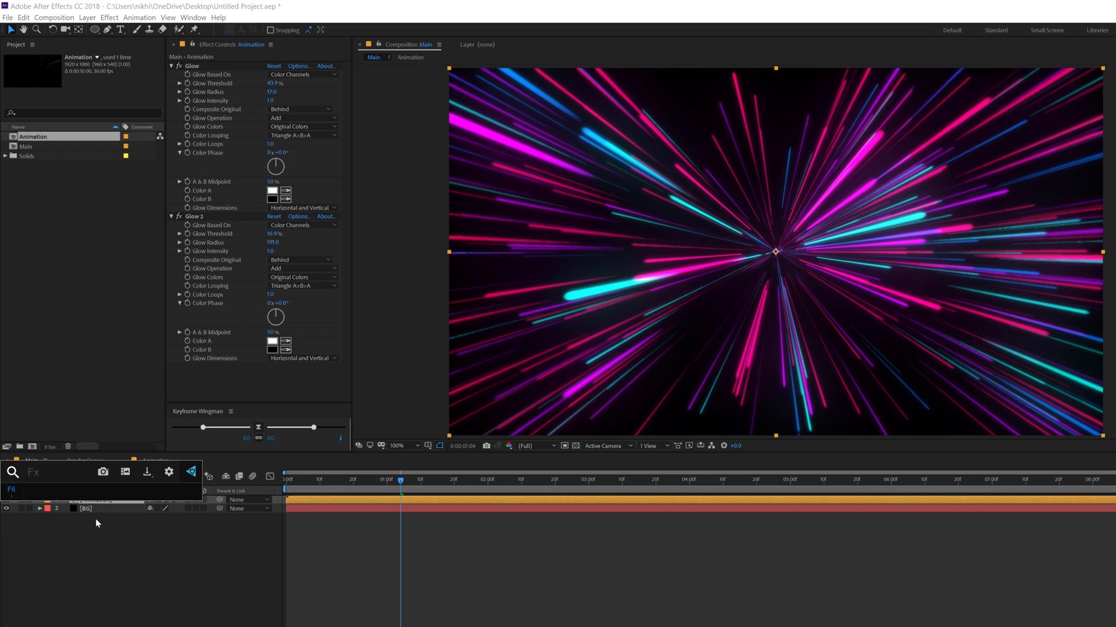
{"action": "type", "text": "twi"}
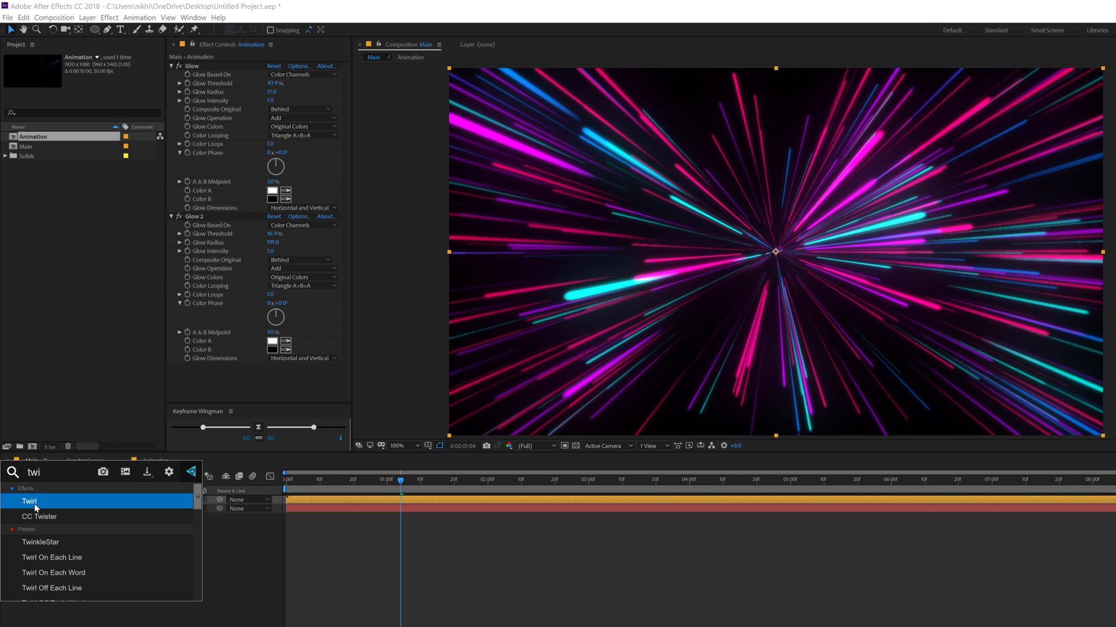
{"action": "left_click", "coordinate": [41, 503]}
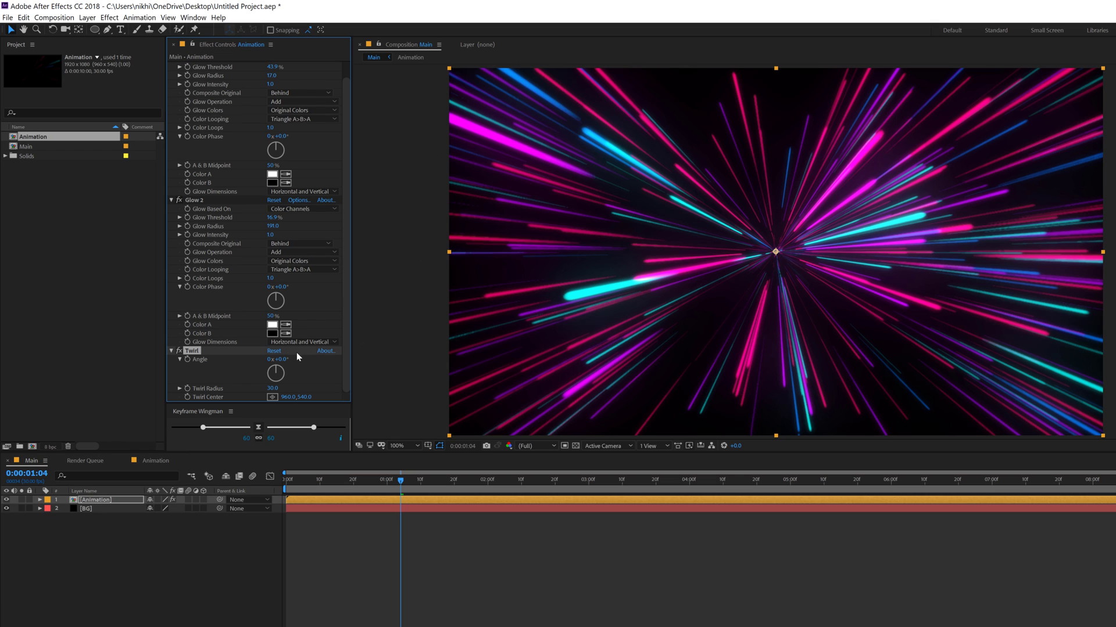
{"action": "left_click_drag", "start_coordinate": [282, 359], "coordinate": [485, 357]}
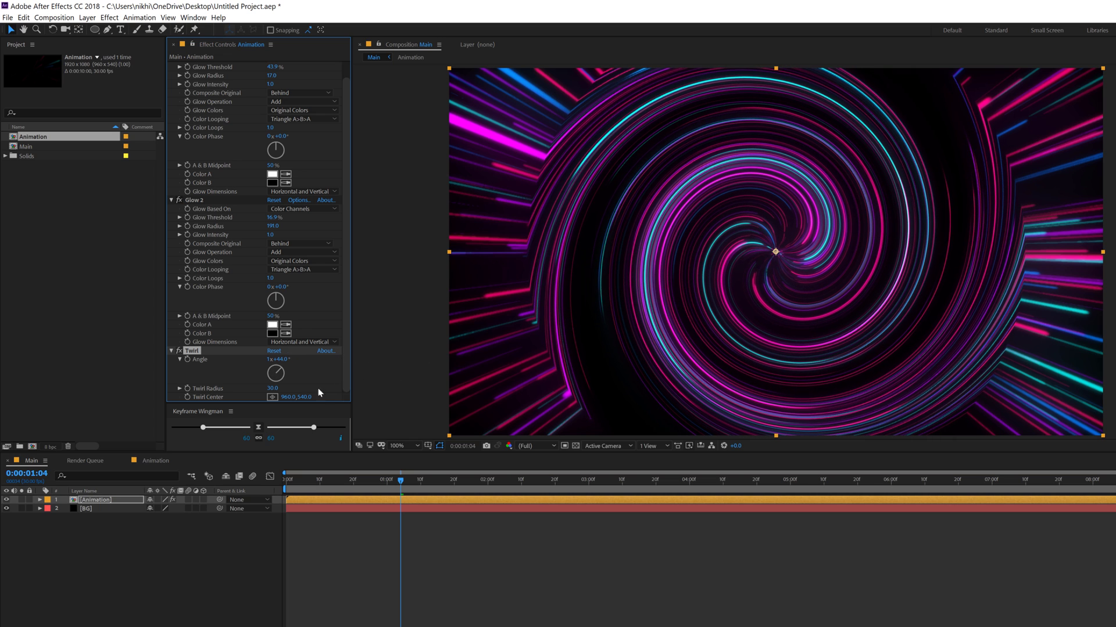
{"action": "left_click_drag", "start_coordinate": [273, 388], "coordinate": [278, 388]}
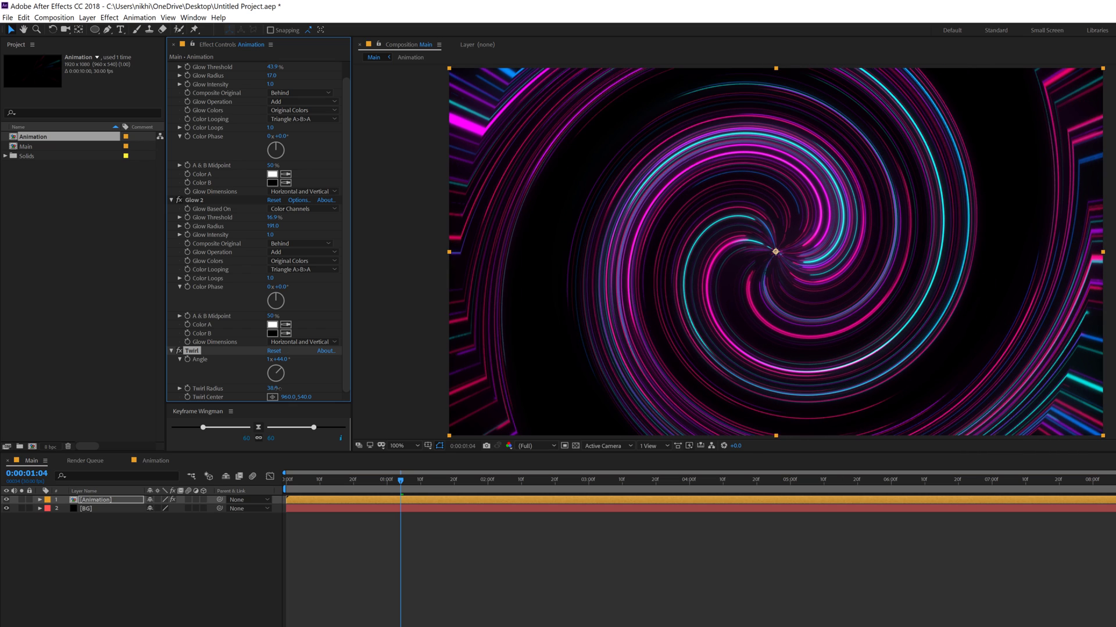
Step: Preview the spiral at 50% viewer size, scrubbing to 0:00:02:26
{"action": "left_click", "coordinate": [317, 480]}
{"action": "key", "text": "space"}
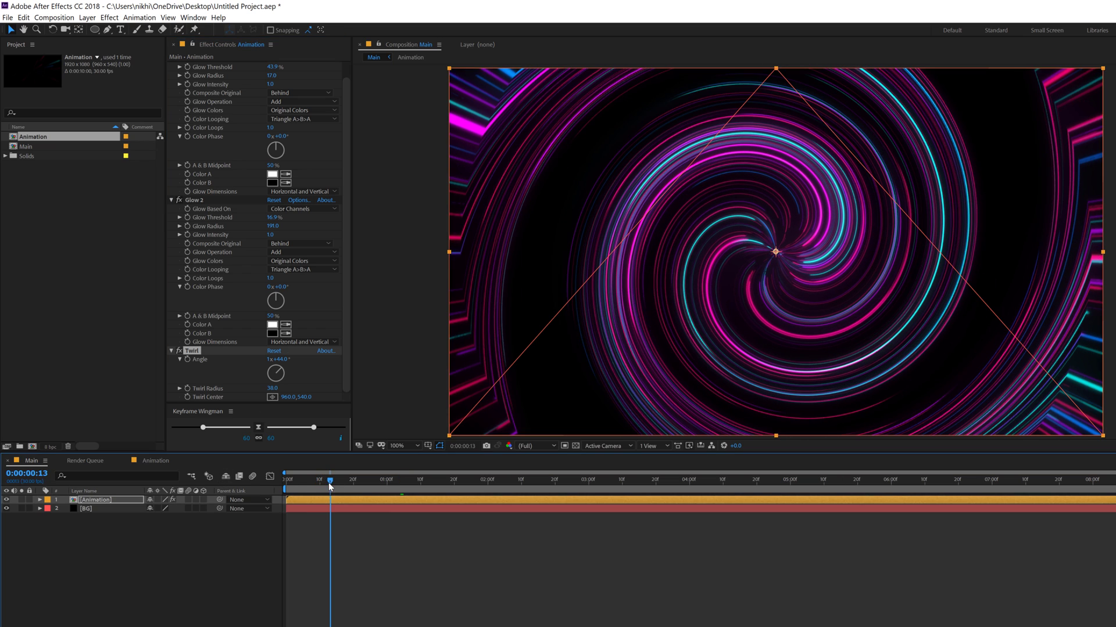
{"action": "key", "text": "comma"}
{"action": "left_click_drag", "start_coordinate": [357, 485], "coordinate": [575, 480]}
{"action": "left_click", "coordinate": [225, 534]}
{"action": "key", "text": "period"}
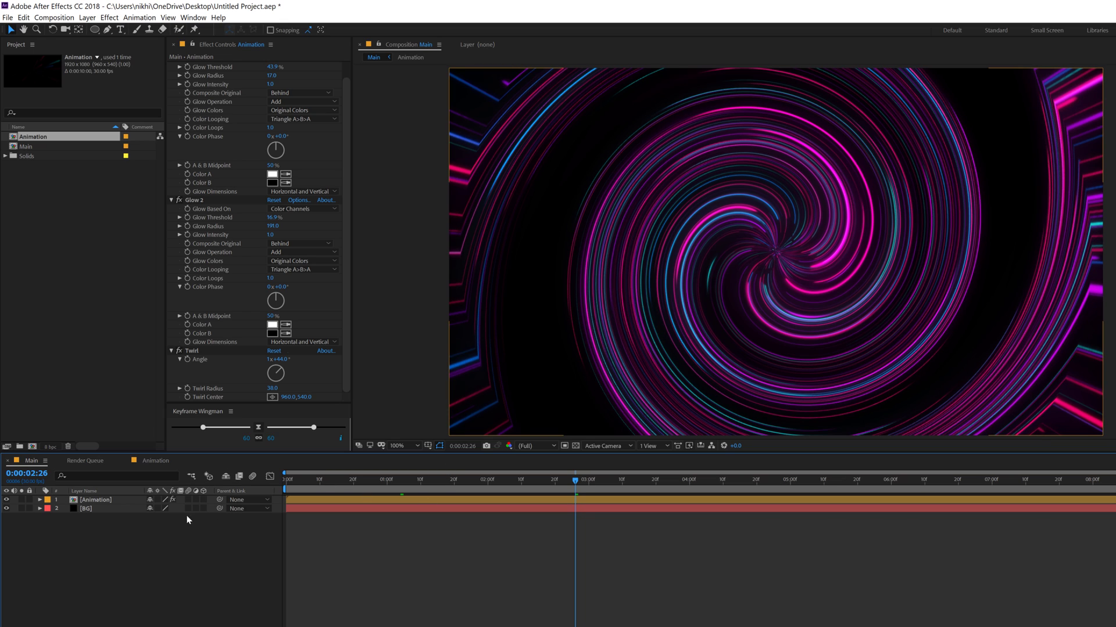
Step: Add a 35mm camera, Camera 1, to the Main comp
{"action": "right_click", "coordinate": [129, 550]}
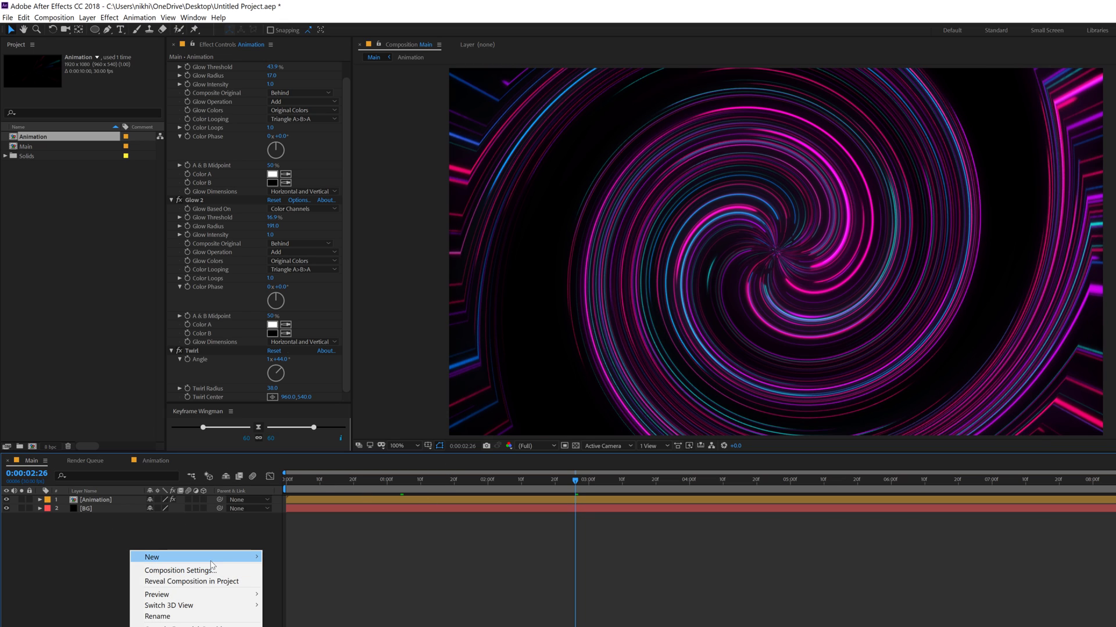
{"action": "mouse_move", "coordinate": [232, 558]}
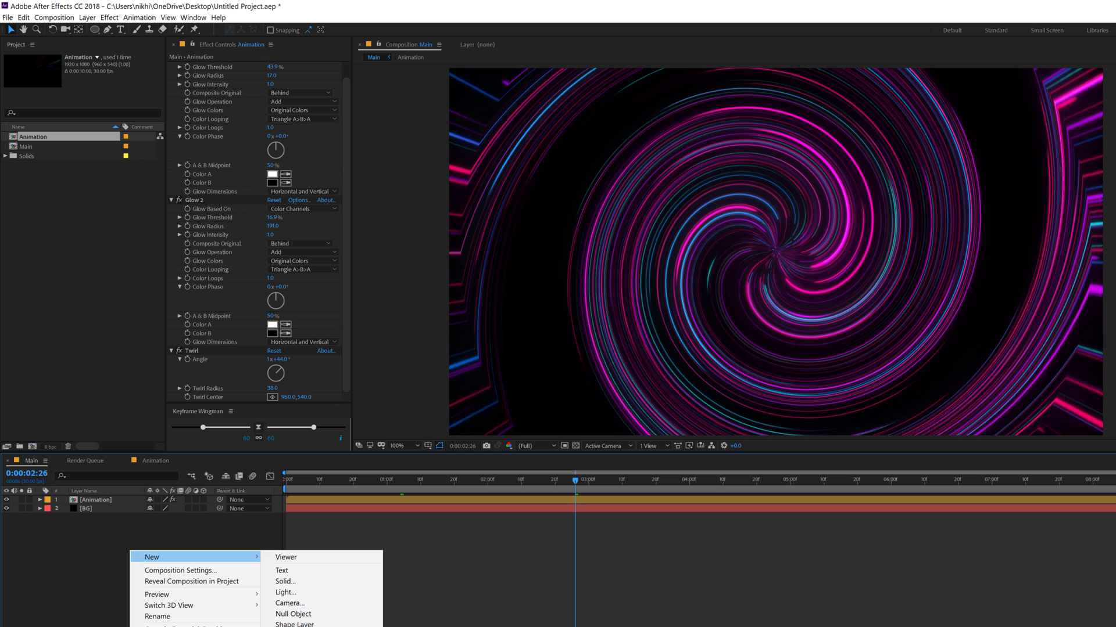
{"action": "left_click", "coordinate": [292, 604]}
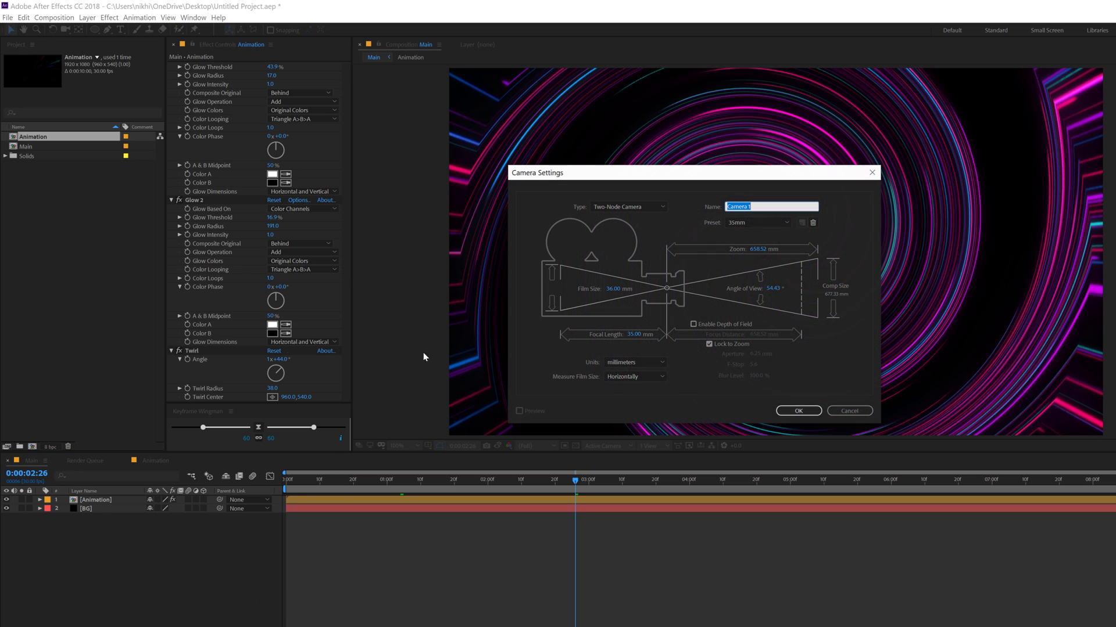
{"action": "left_click", "coordinate": [797, 410]}
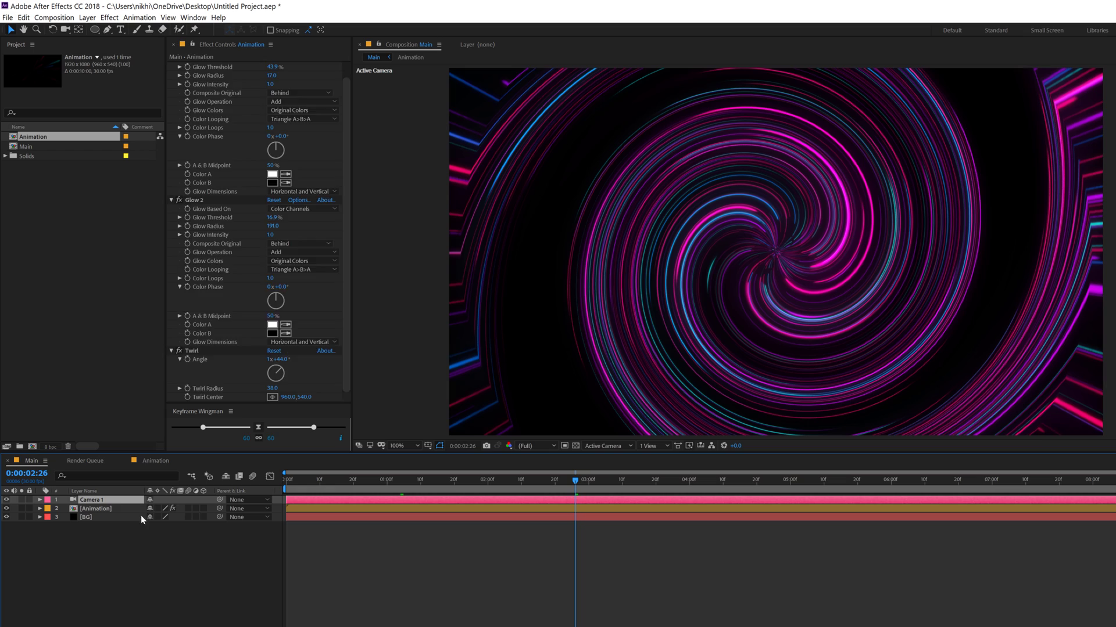
Step: Pre-compose the Animation layer, moving all attributes, into a new comp named Main_A
{"action": "left_click", "coordinate": [99, 511]}
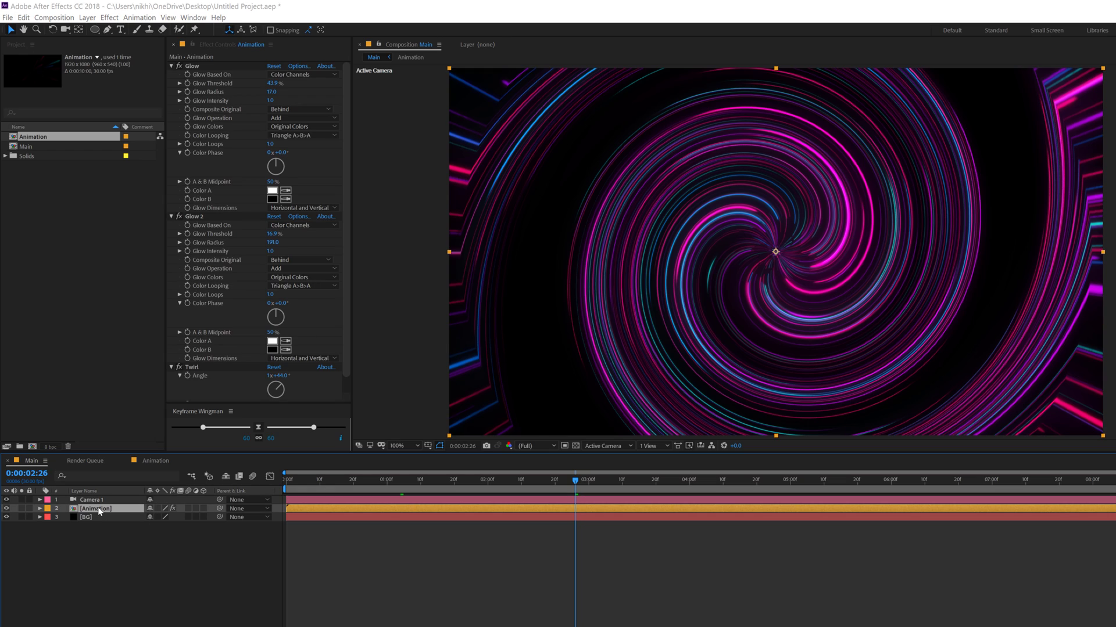
{"action": "key", "text": "ctrl+shift+c"}
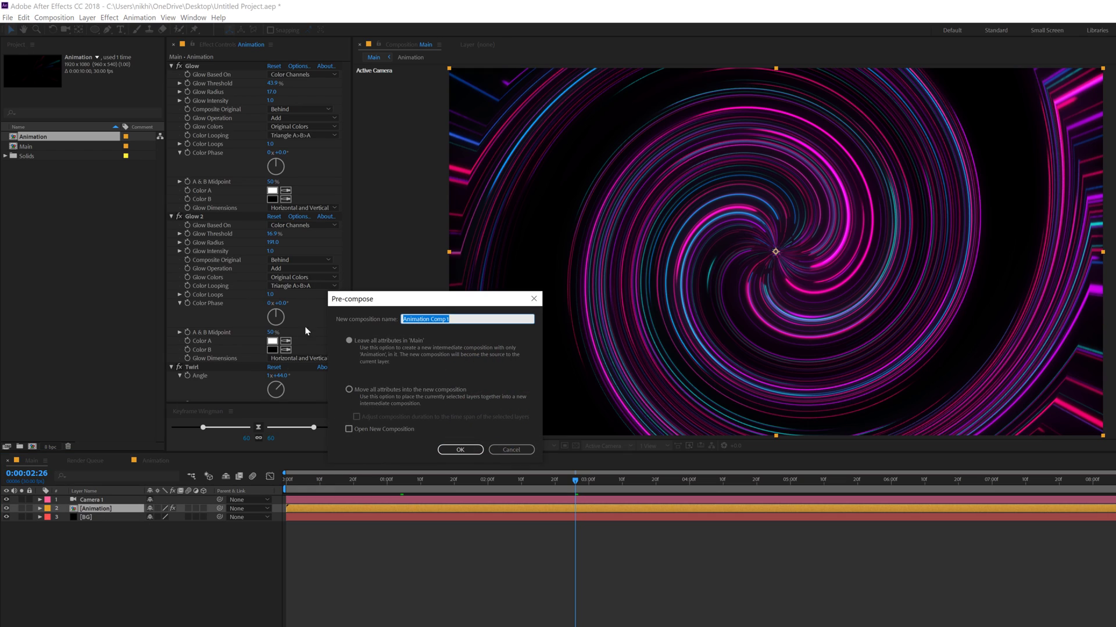
{"action": "left_click", "coordinate": [349, 390]}
{"action": "left_click", "coordinate": [463, 319]}
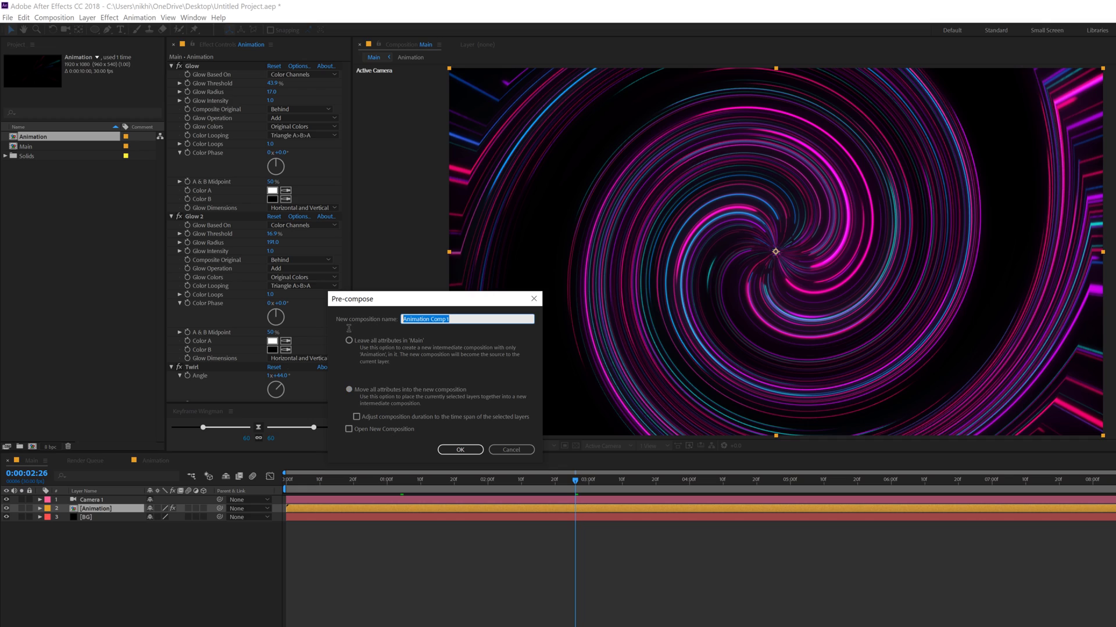
{"action": "type", "text": "Main_A"}
{"action": "left_click", "coordinate": [460, 449]}
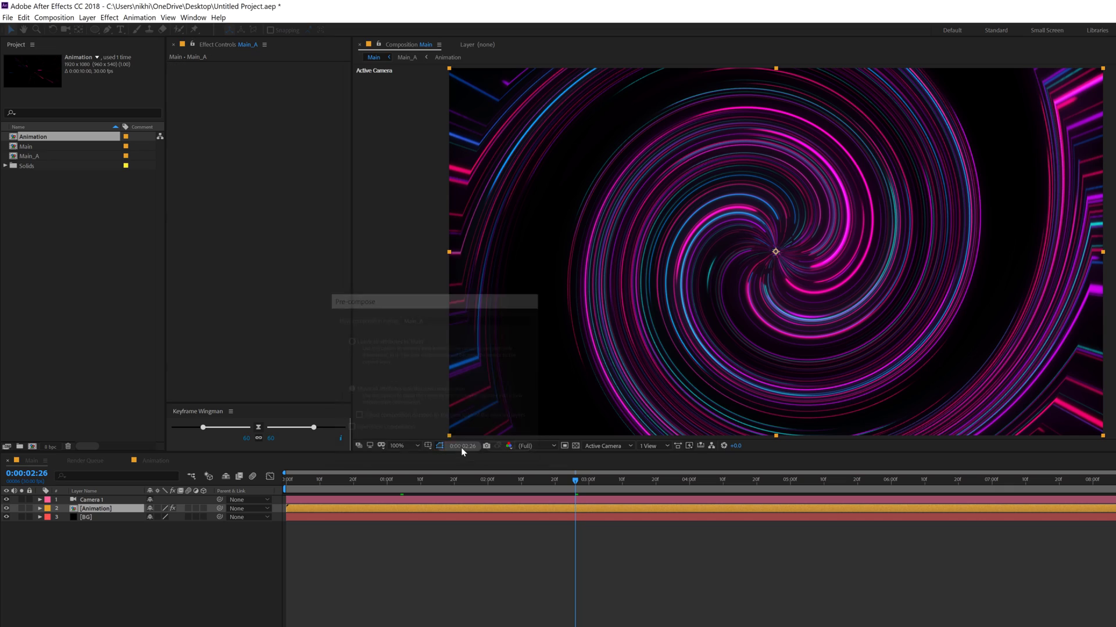
Step: Make Main_A a 3D layer rotated -38° on X and -22° on Z
{"action": "left_click", "coordinate": [204, 509]}
{"action": "key", "text": "r"}
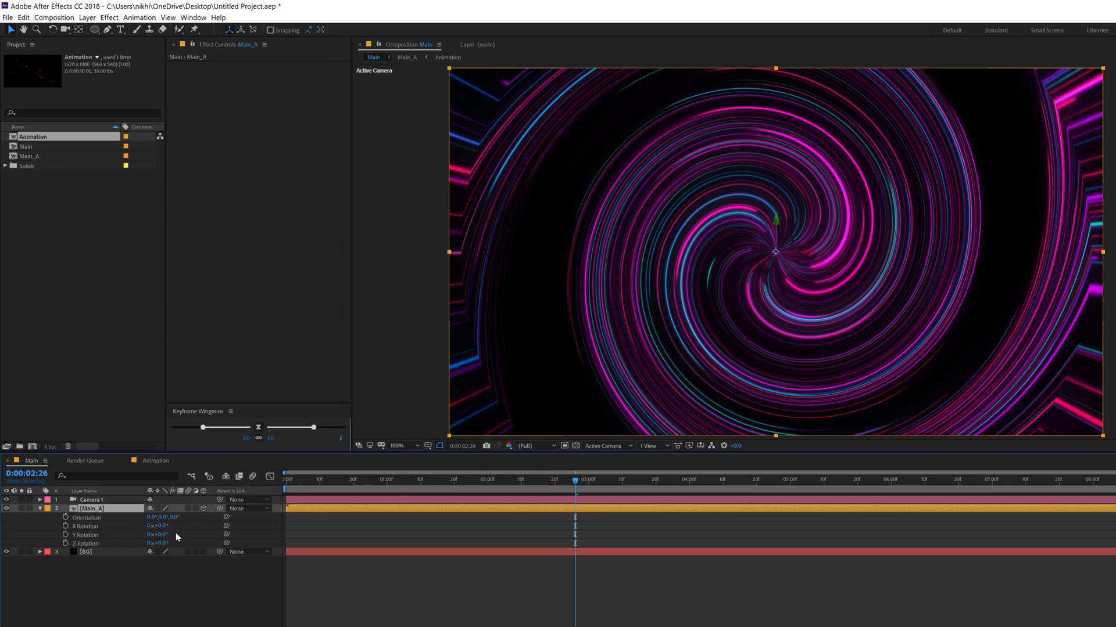
{"action": "mouse_move", "coordinate": [158, 543]}
{"action": "left_mouse_down"}
{"action": "mouse_move", "coordinate": [142, 544]}
{"action": "mouse_move", "coordinate": [167, 535]}
{"action": "mouse_move", "coordinate": [147, 528]}
{"action": "left_mouse_up"}
Step: Dolly Camera 1 closer to the tilted spiral
{"action": "key", "text": "c"}
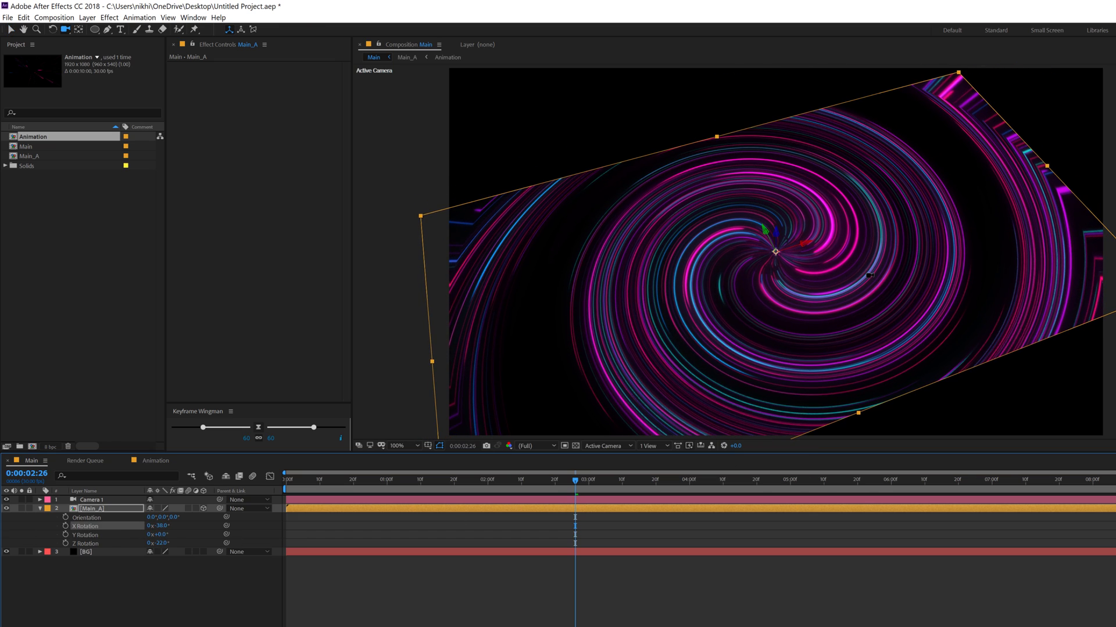
{"action": "key", "text": "y"}
{"action": "key", "text": "c"}
{"action": "left_click_drag", "start_coordinate": [775, 261], "coordinate": [838, 226]}
{"action": "key", "text": "c"}
{"action": "key", "text": "c"}
{"action": "key", "text": "c"}
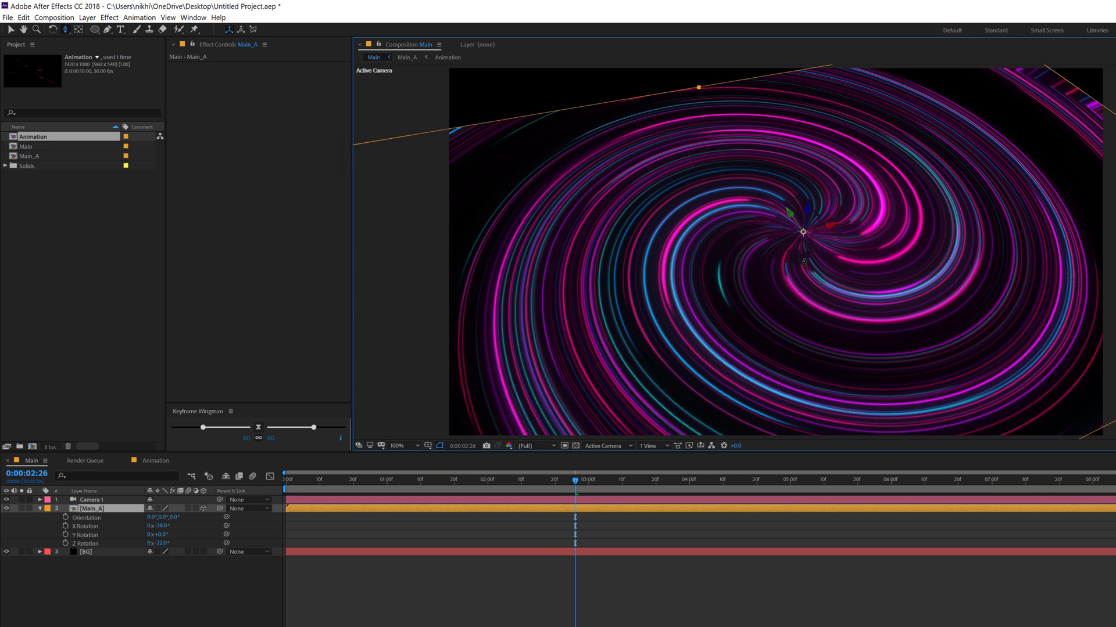
{"action": "key", "text": "c"}
{"action": "key", "text": "c"}
Step: Enable Camera 1 depth of field: aperture 256.7 px, focus distance 1024.7 px, blur 145%
{"action": "left_click", "coordinate": [252, 507]}
{"action": "left_click", "coordinate": [100, 500]}
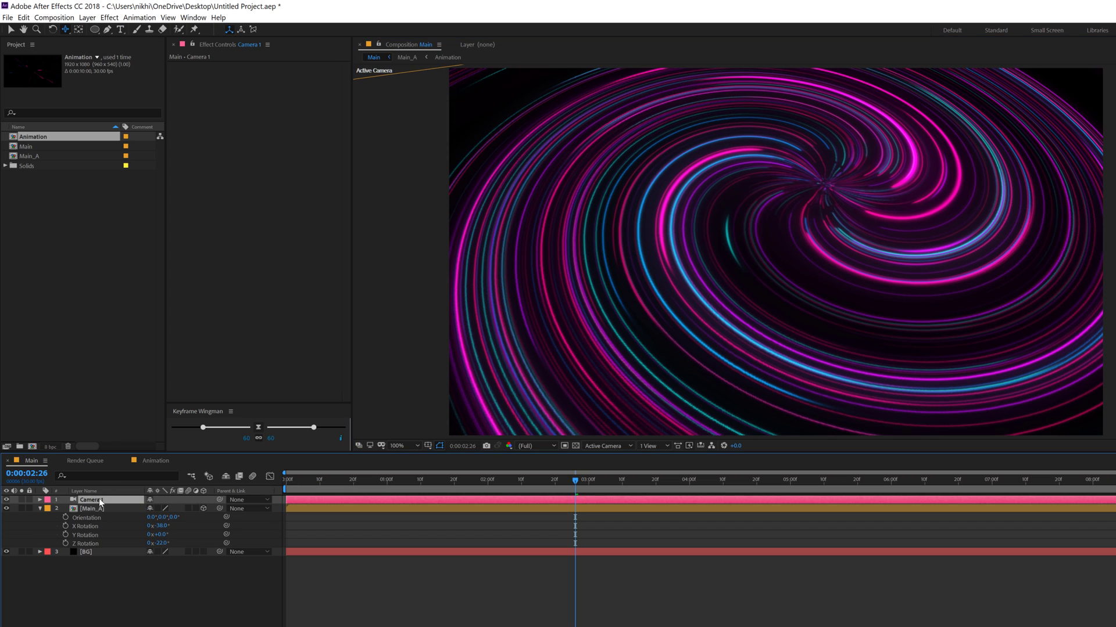
{"action": "key", "text": "a"}
{"action": "key", "text": "a"}
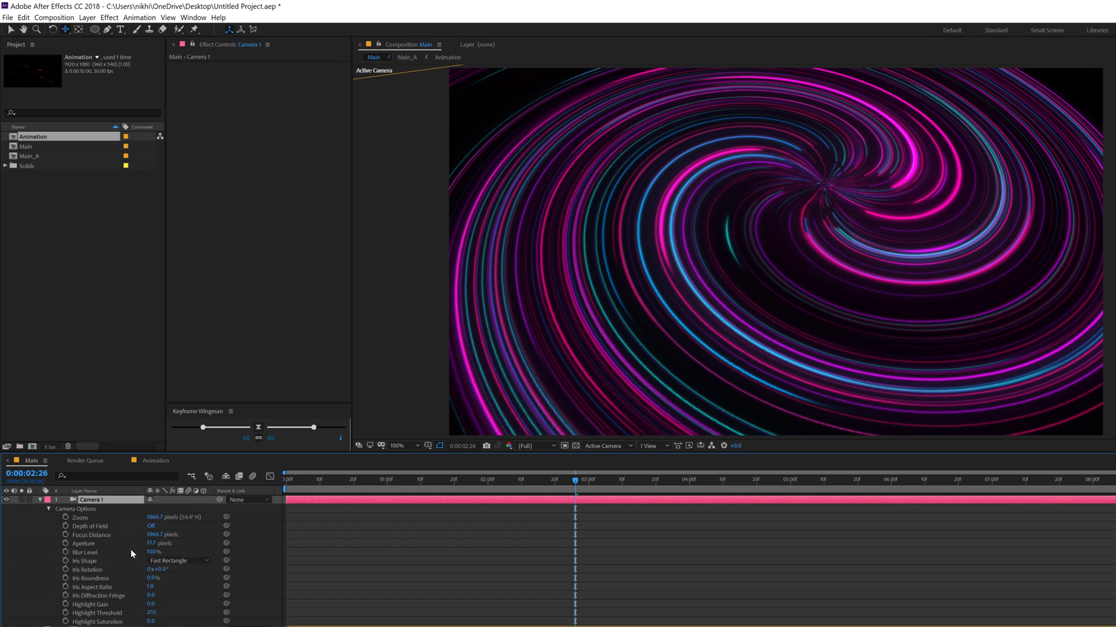
{"action": "left_click", "coordinate": [151, 526]}
{"action": "mouse_move", "coordinate": [152, 544]}
{"action": "left_mouse_down"}
{"action": "mouse_move", "coordinate": [196, 546]}
{"action": "mouse_move", "coordinate": [118, 536]}
{"action": "mouse_move", "coordinate": [168, 553]}
{"action": "left_mouse_up"}
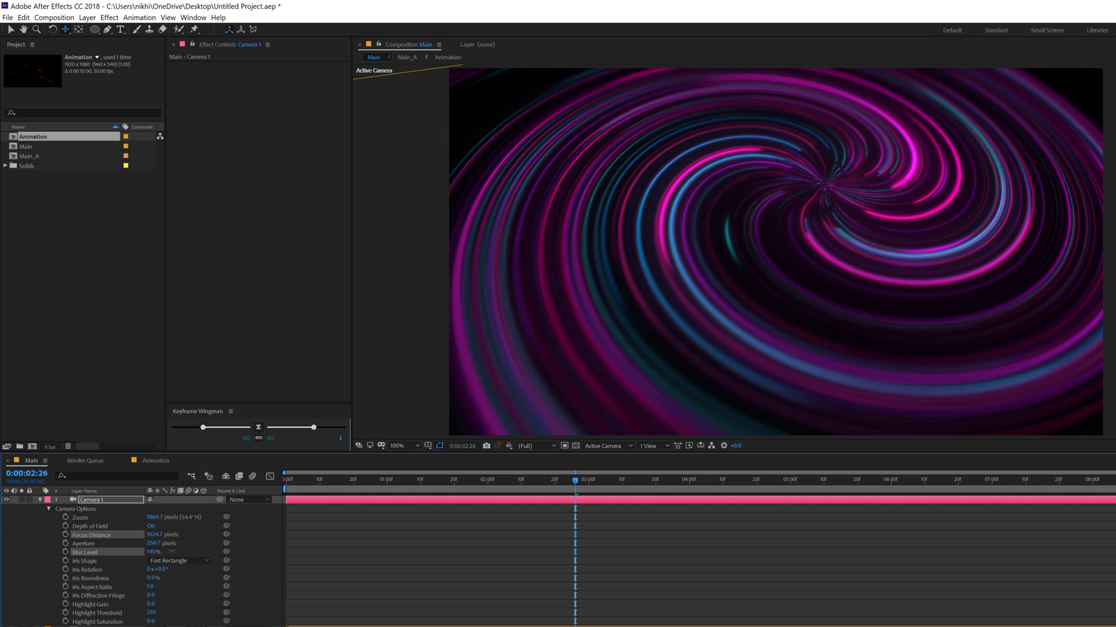
{"action": "left_click", "coordinate": [251, 555]}
{"action": "left_click_drag", "start_coordinate": [870, 262], "coordinate": [893, 253]}
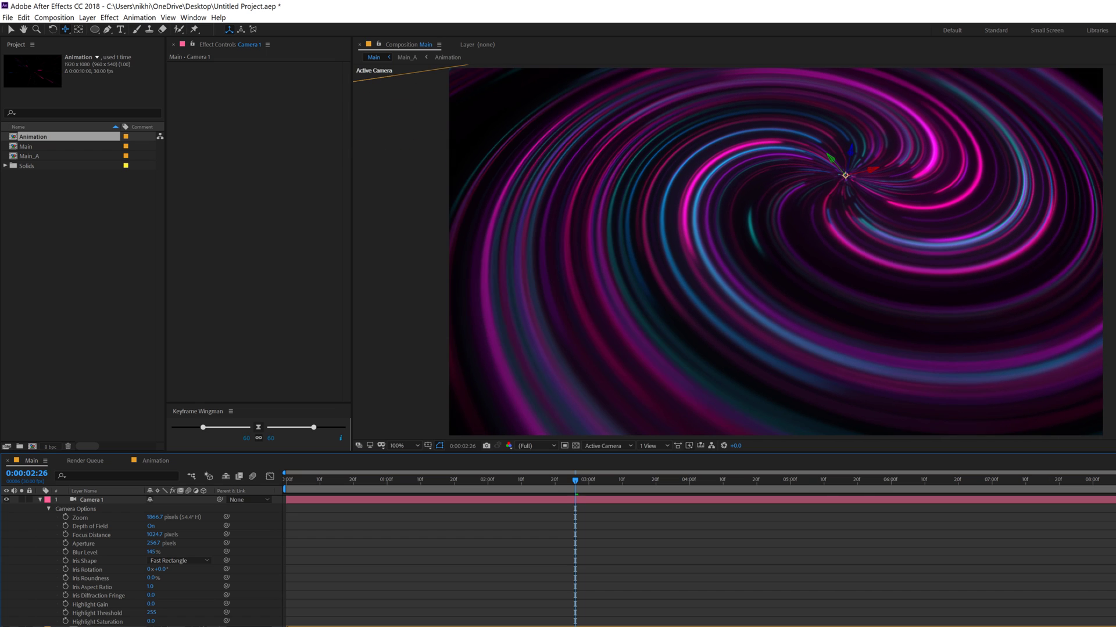
Step: Duplicate the Main_A layer and scrub the copy's Z Position to push it deeper
{"action": "key", "text": "ctrl+Down"}
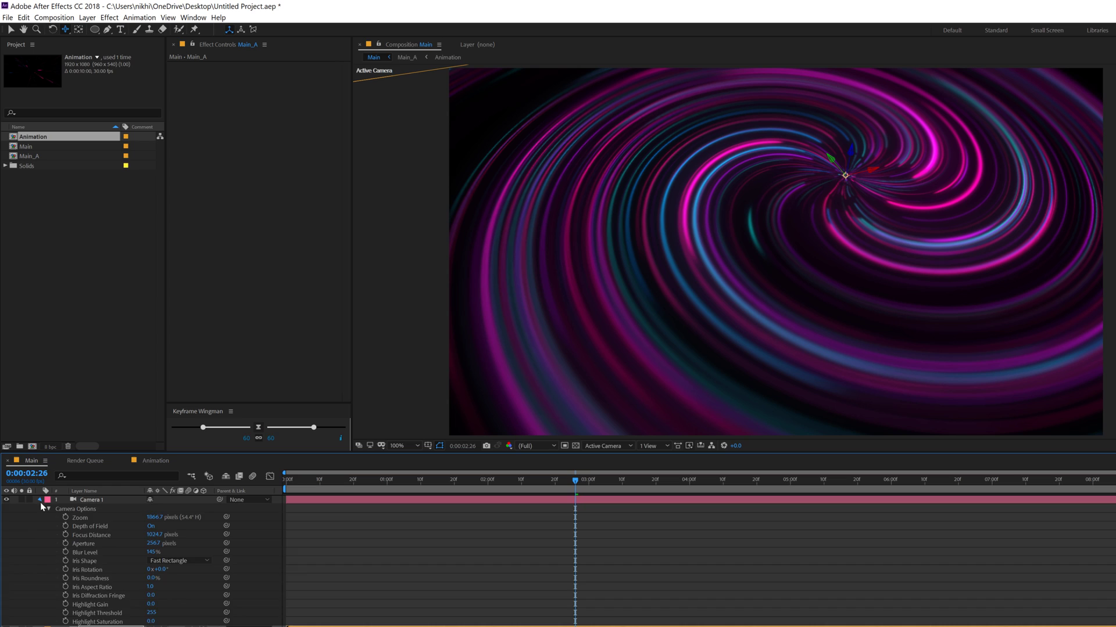
{"action": "left_click", "coordinate": [40, 500]}
{"action": "left_click", "coordinate": [85, 508]}
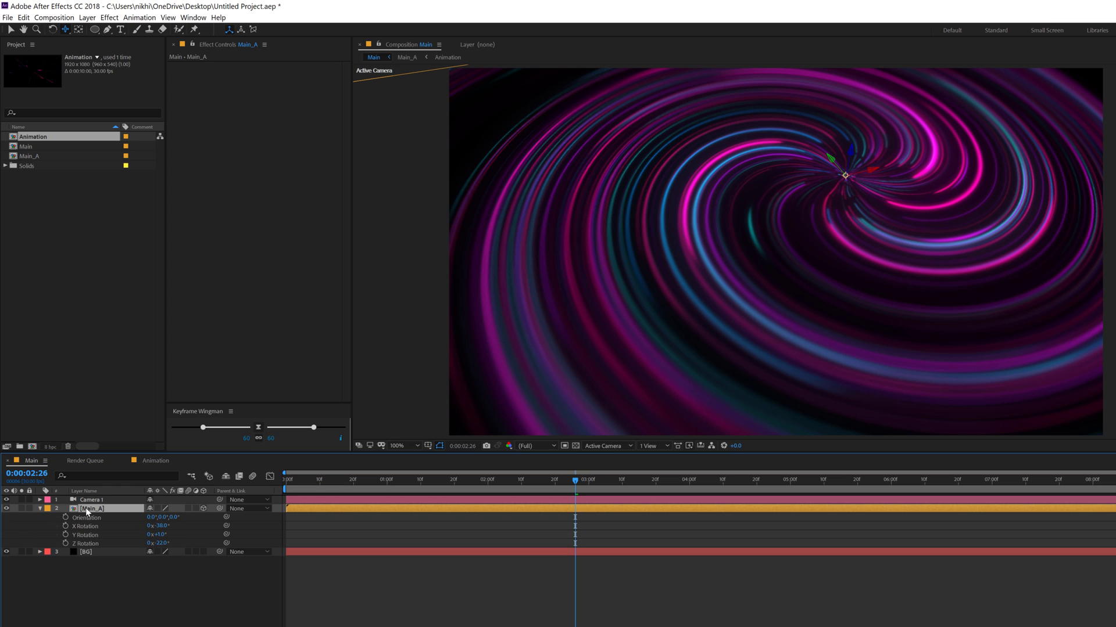
{"action": "key", "text": "ctrl+d"}
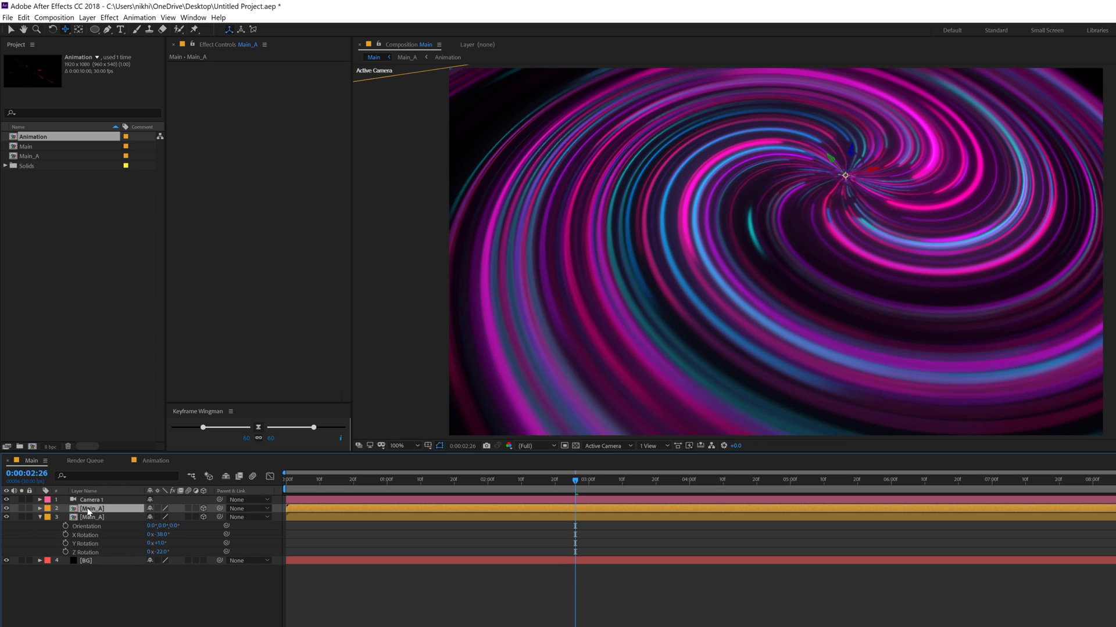
{"action": "key", "text": "p"}
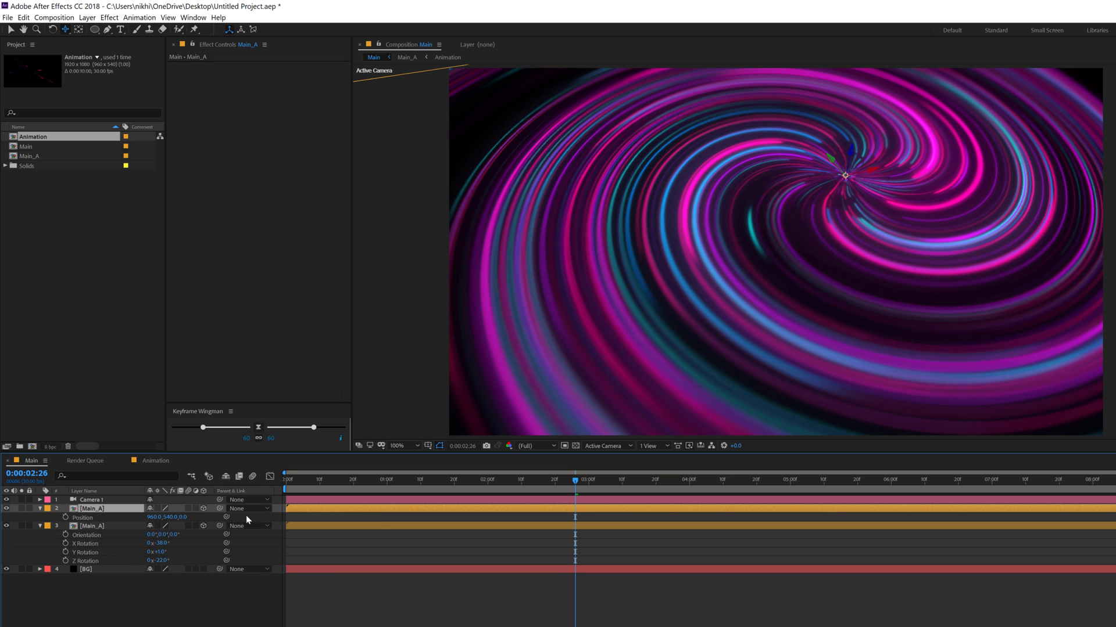
{"action": "left_click_drag", "start_coordinate": [184, 517], "coordinate": [118, 528]}
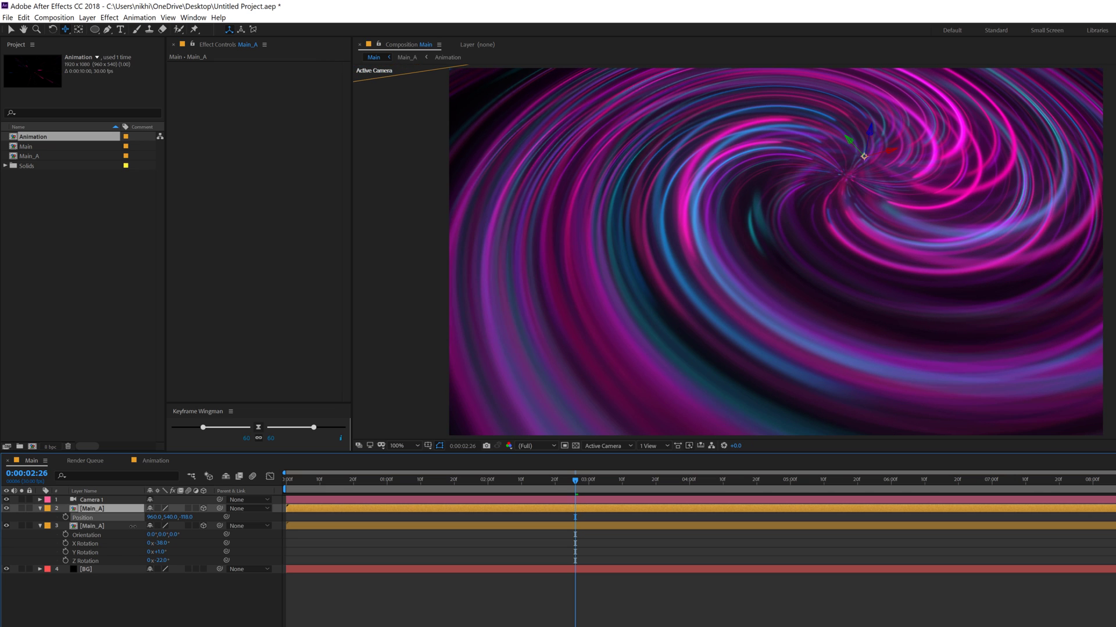
Step: Draw an elliptical mask over the swirl's centre on the copy and feather it 143 pixels
{"action": "left_click", "coordinate": [7, 500]}
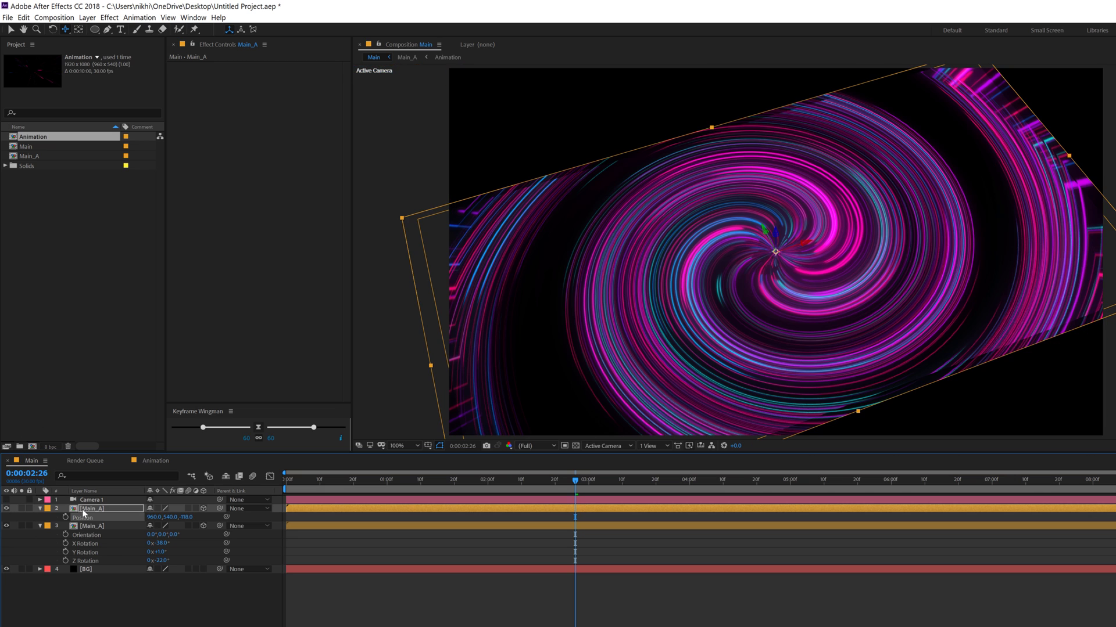
{"action": "left_click", "coordinate": [94, 29]}
{"action": "left_click_drag", "start_coordinate": [775, 251], "coordinate": [848, 305]}
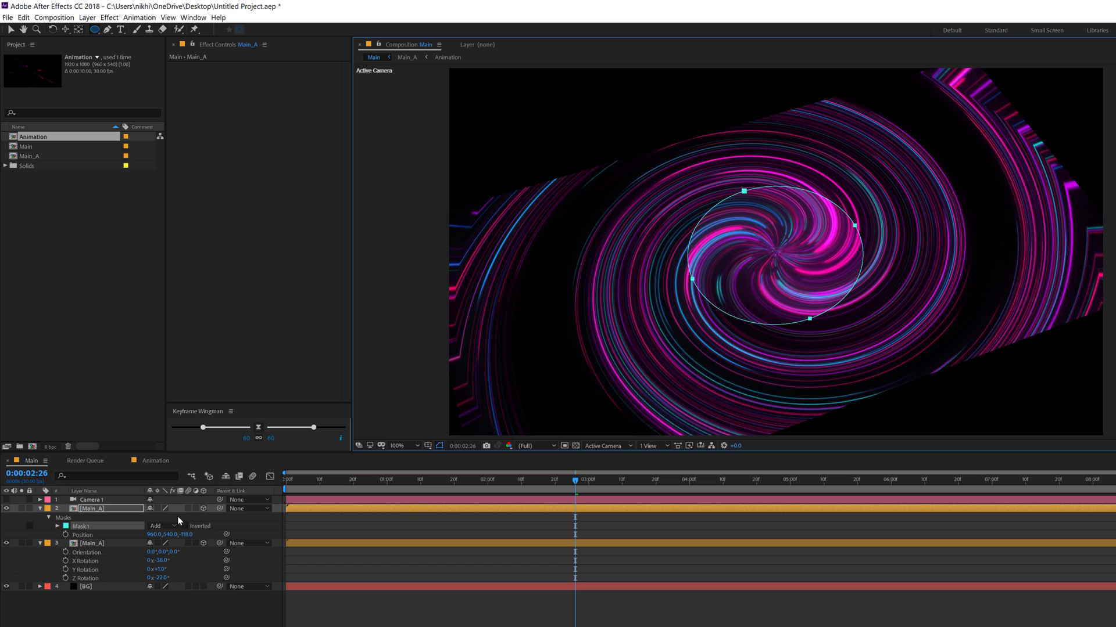
{"action": "left_click", "coordinate": [6, 500]}
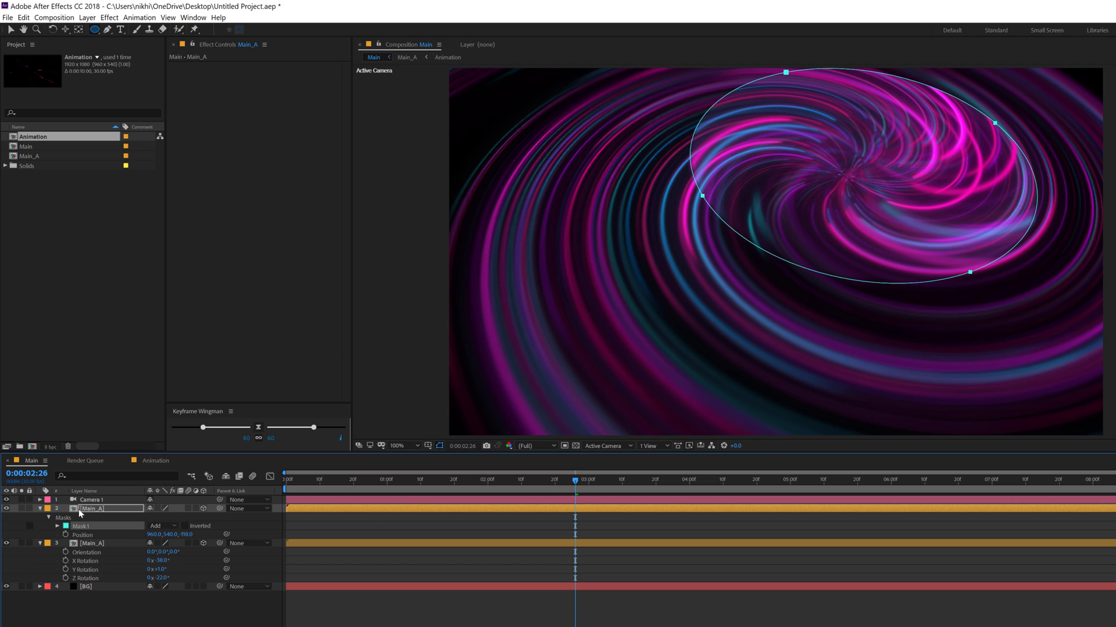
{"action": "key", "text": "f"}
{"action": "left_click_drag", "start_coordinate": [171, 526], "coordinate": [254, 527]}
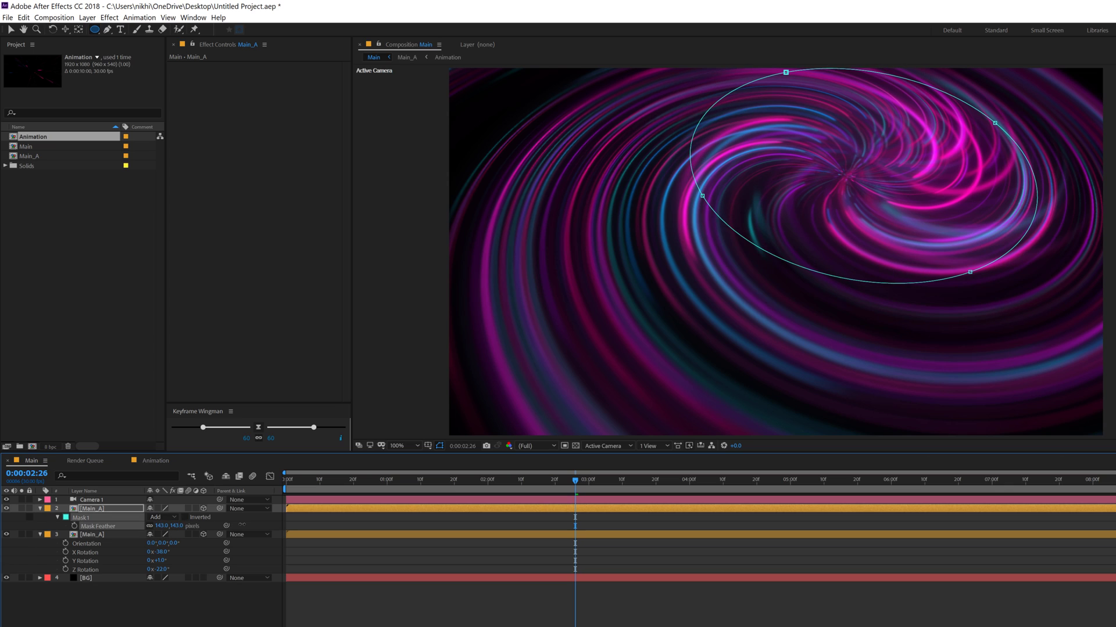
Step: Orbit the camera, duplicate the masked copy and move the new layer down and right
{"action": "left_click", "coordinate": [154, 623]}
{"action": "left_click", "coordinate": [90, 507]}
{"action": "key", "text": "v"}
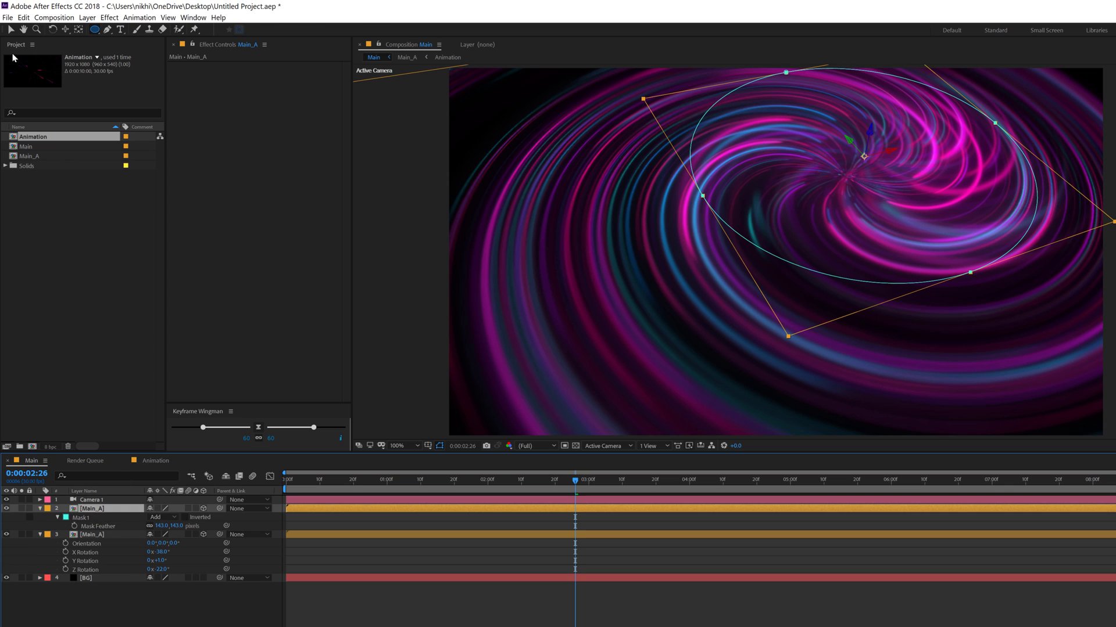
{"action": "key", "text": "c"}
{"action": "left_click_drag", "start_coordinate": [866, 133], "coordinate": [441, 178]}
{"action": "key", "text": "ctrl+d"}
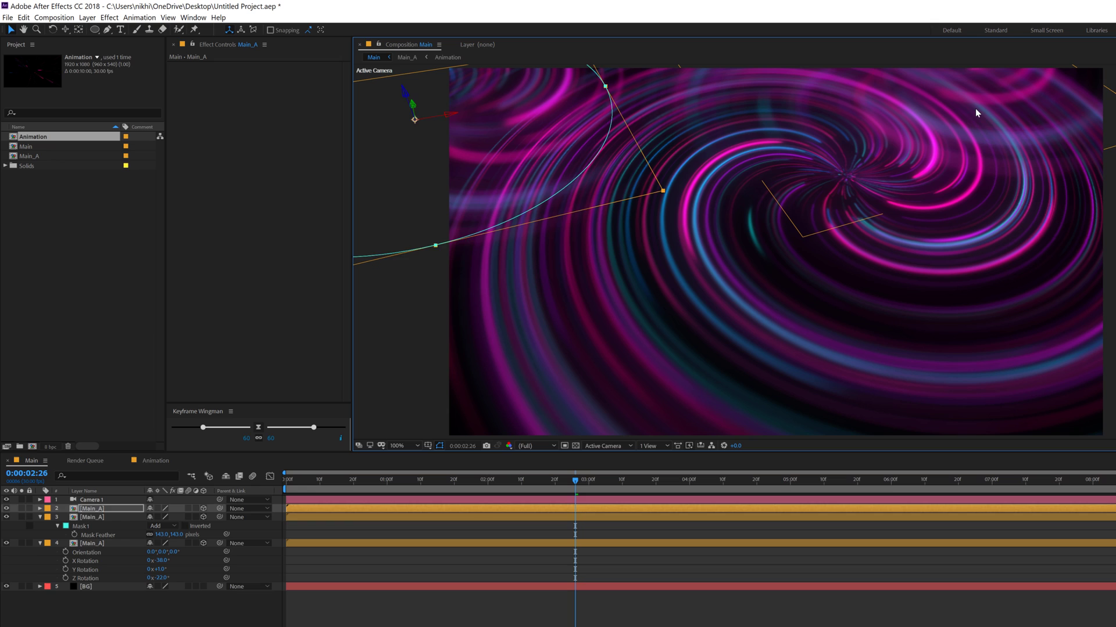
{"action": "left_click_drag", "start_coordinate": [978, 114], "coordinate": [1076, 328]}
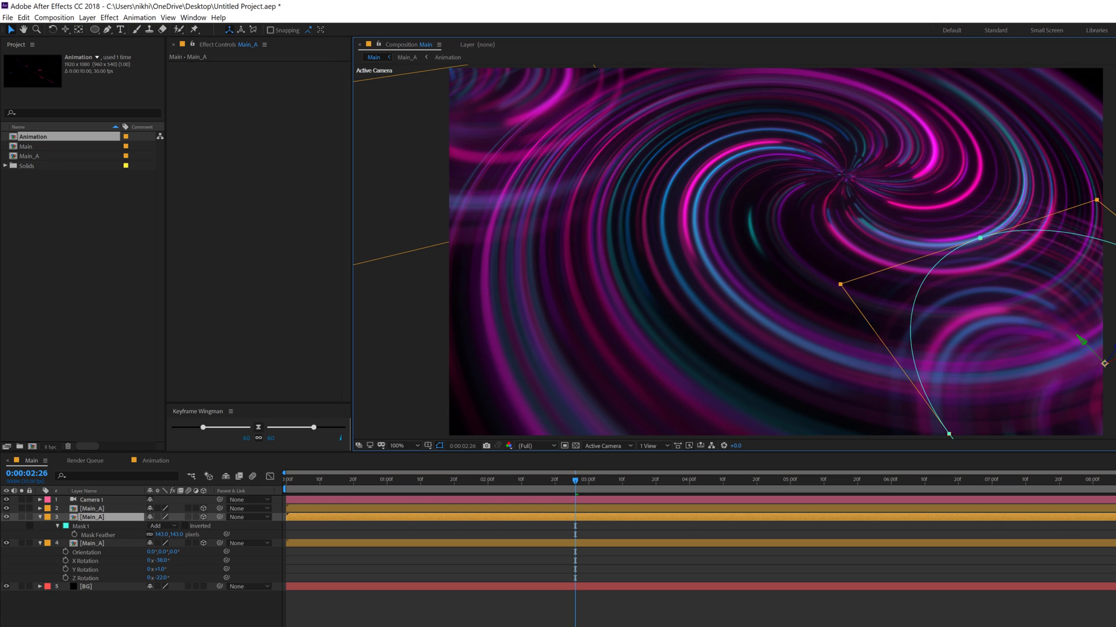
{"action": "left_click", "coordinate": [277, 625]}
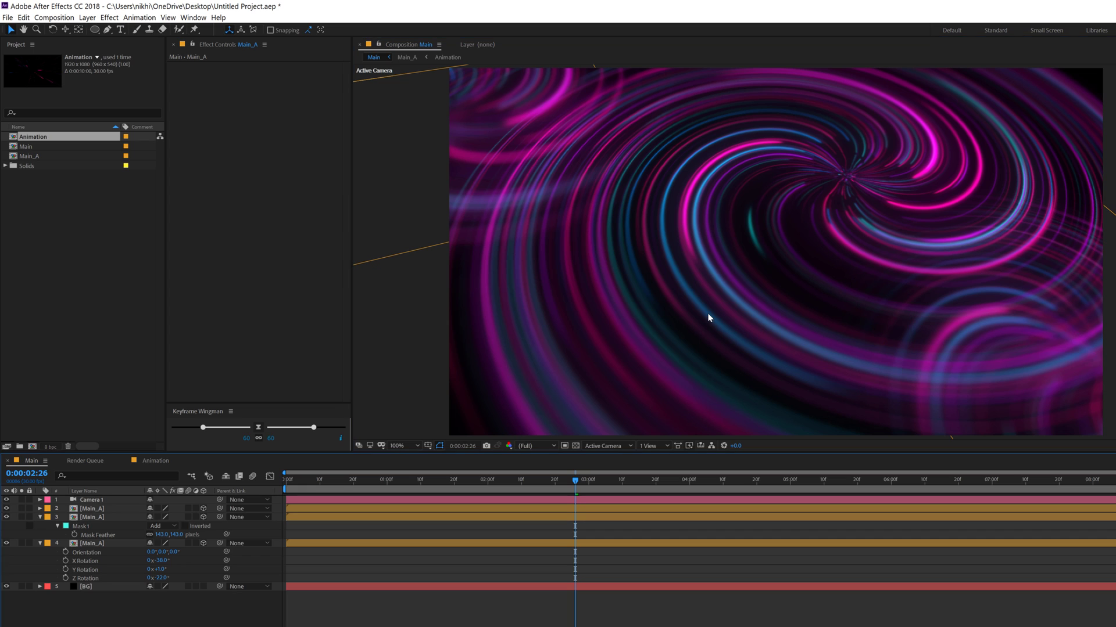
Step: End the work area at 3 seconds and play the vortex preview, stopping at 10 frames
{"action": "left_click", "coordinate": [589, 482]}
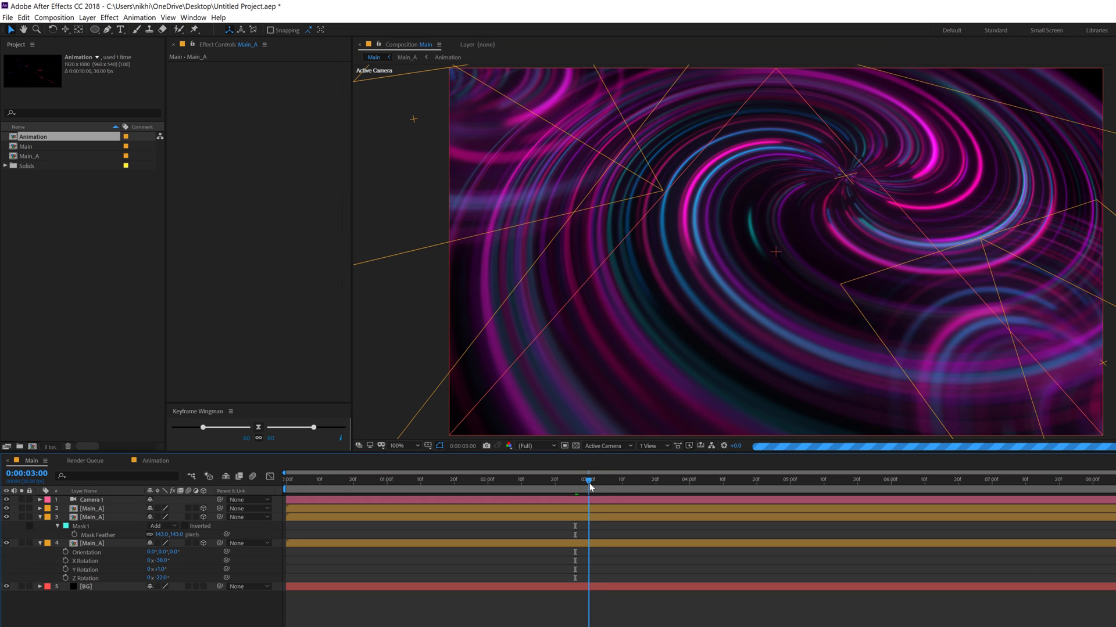
{"action": "key", "text": "n"}
{"action": "scroll", "coordinate": [735, 336], "scroll_direction": "down", "scroll_amount": 2}
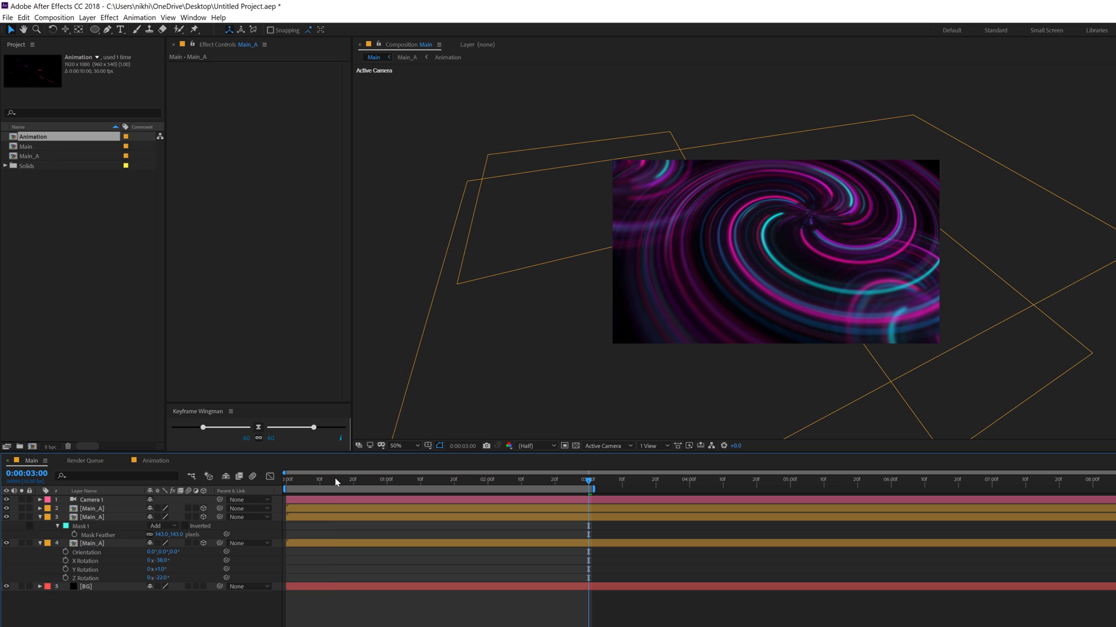
{"action": "key", "text": "space"}
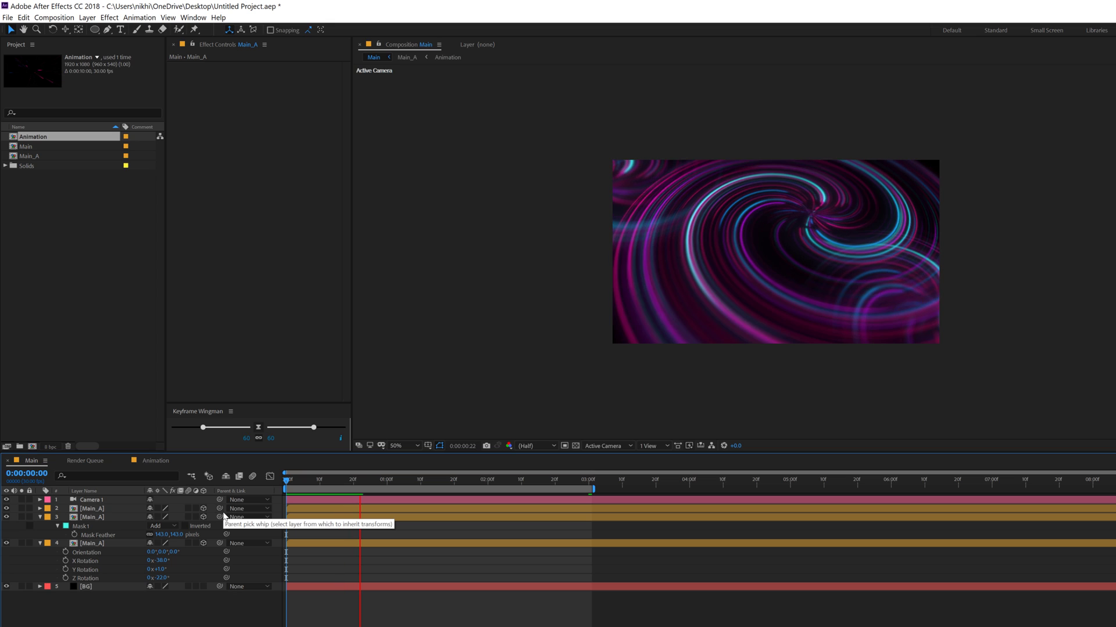
{"action": "key", "text": "space"}
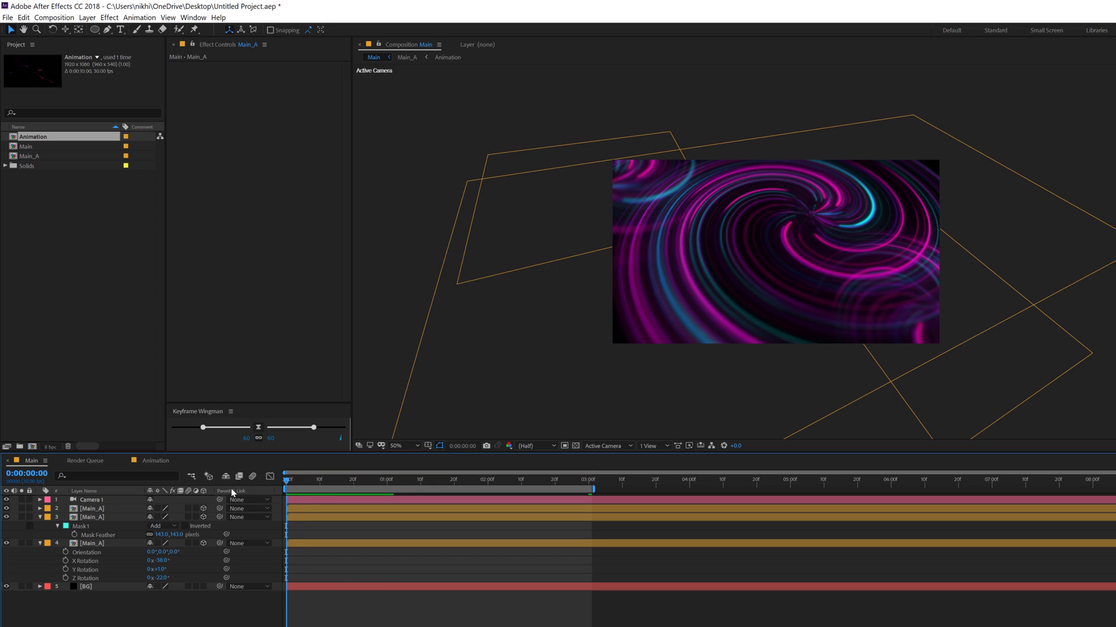
{"action": "key", "text": "space"}
{"action": "key", "text": "space"}
{"action": "key", "text": "space"}
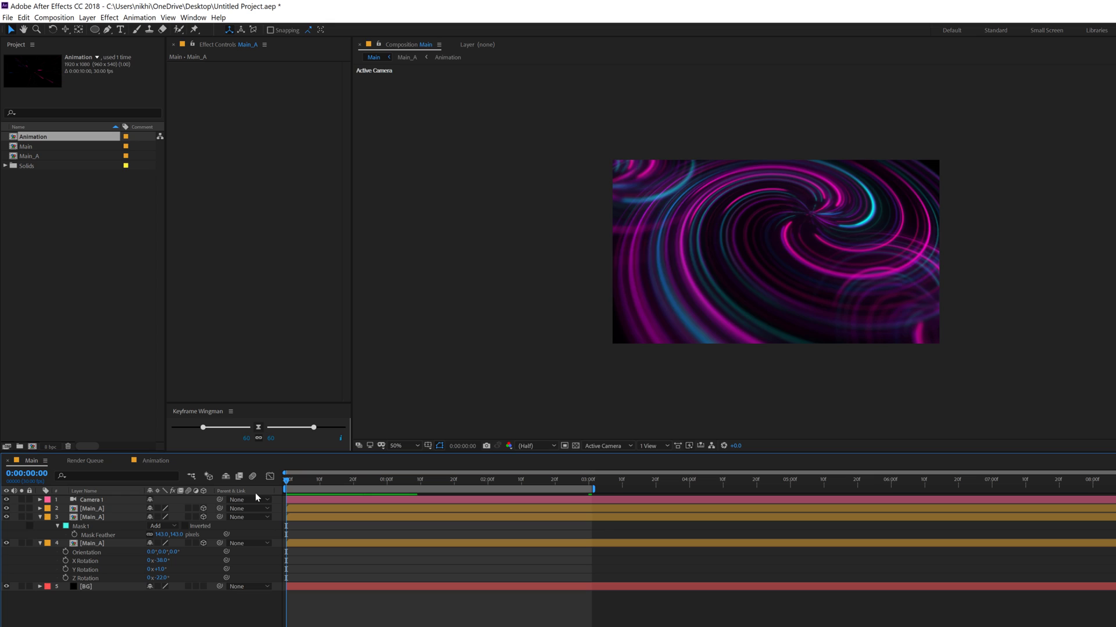
{"action": "left_click", "coordinate": [320, 482]}
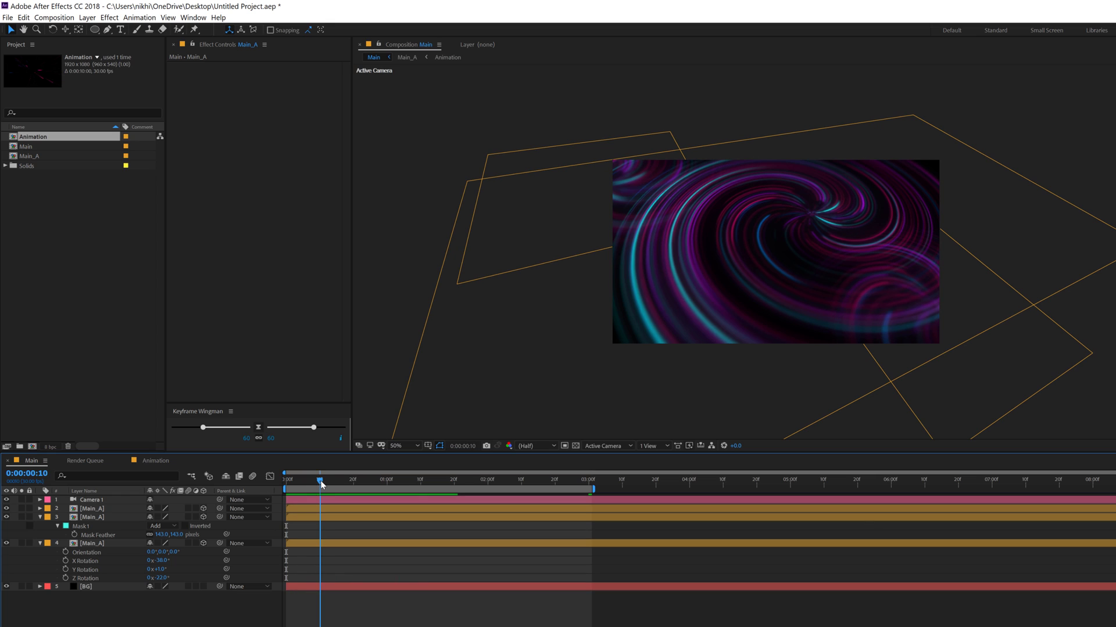
Step: Return the viewer to 100% and move the playhead to 1:04, then 1:07
{"action": "scroll", "coordinate": [784, 298], "scroll_direction": "up", "scroll_amount": 2}
{"action": "left_click", "coordinate": [401, 482]}
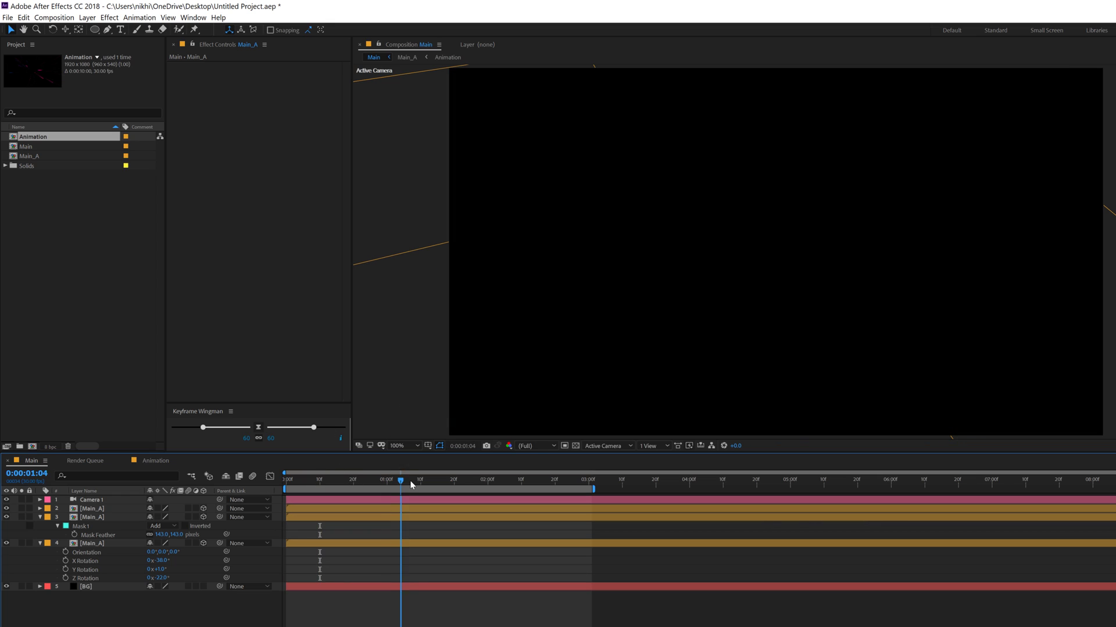
{"action": "left_click", "coordinate": [411, 484]}
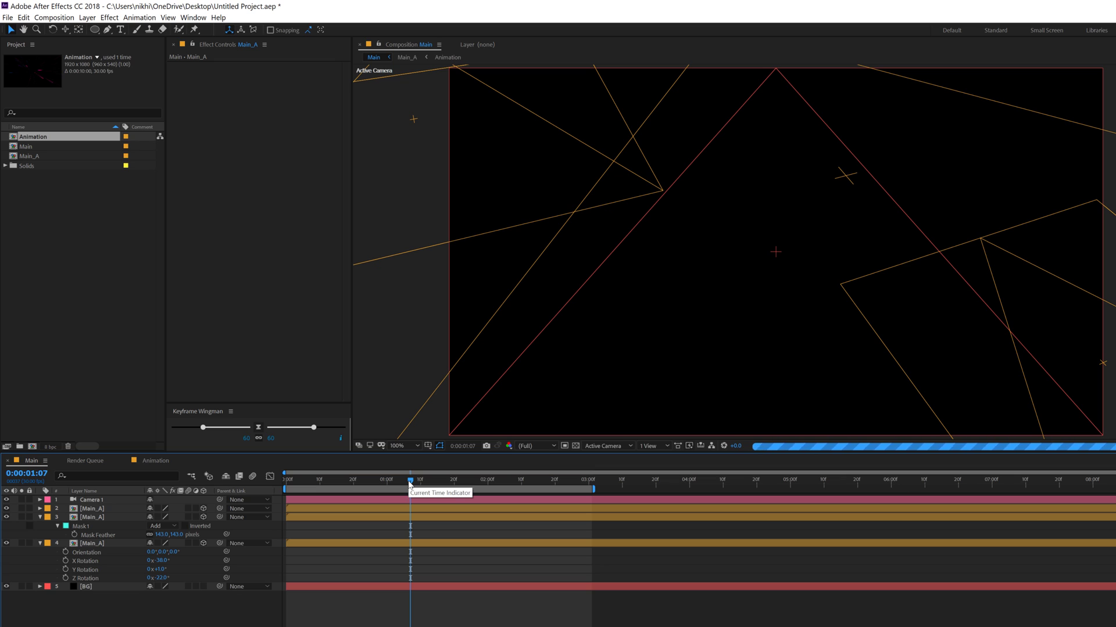